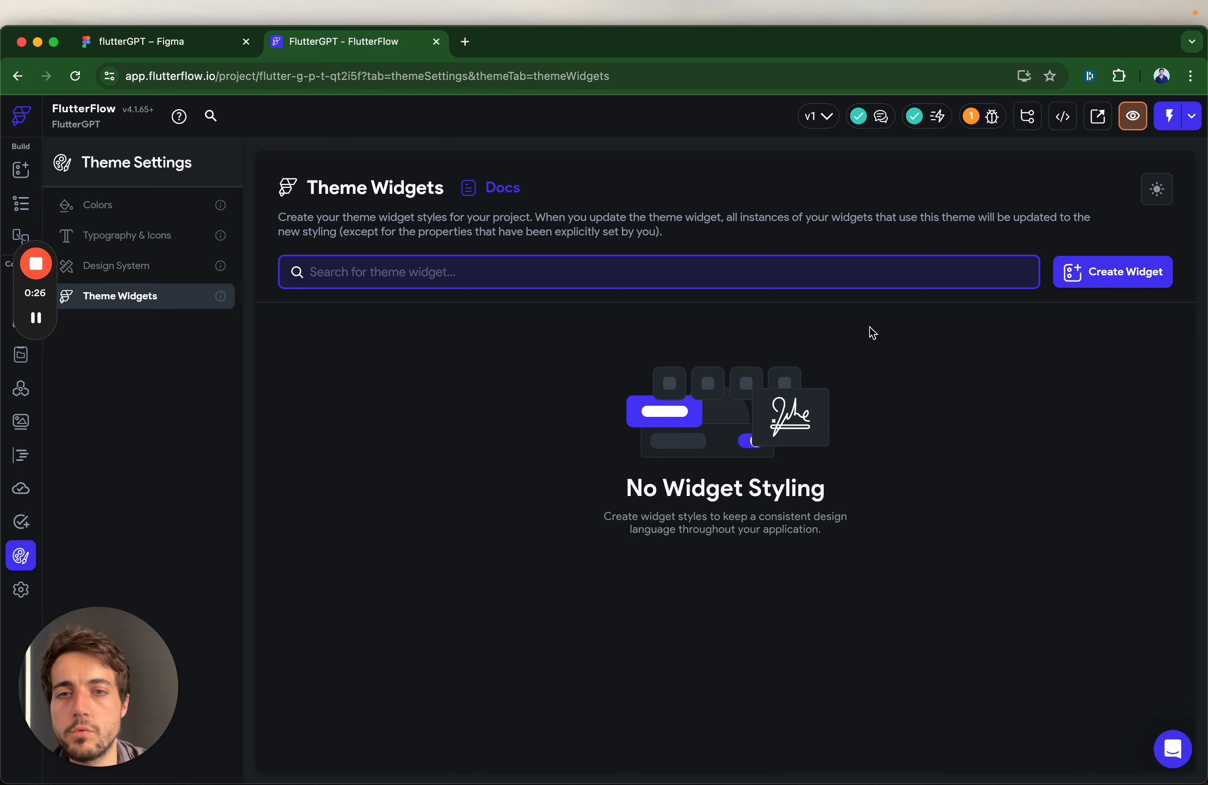
Open the theme's color settings in FlutterFlow and examine the palette and font choices on the Cover frame in Figma.
click(106, 205)
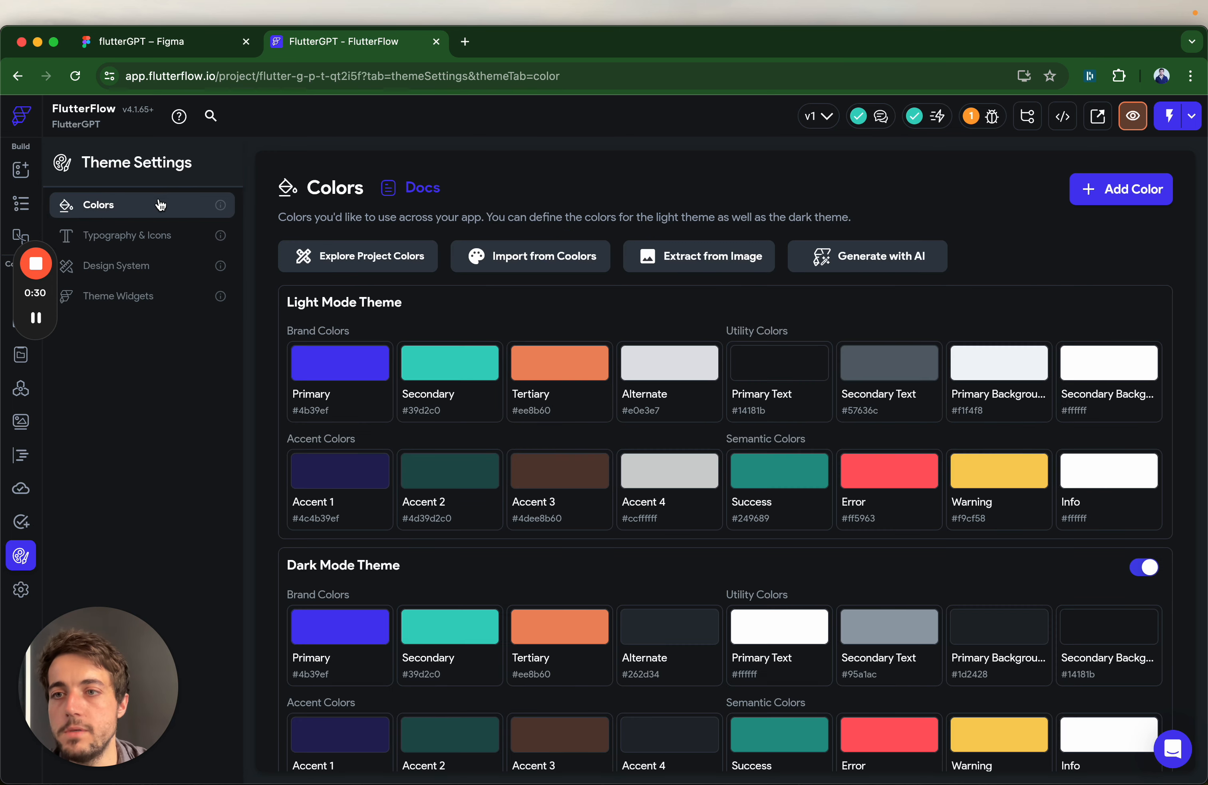
click(172, 43)
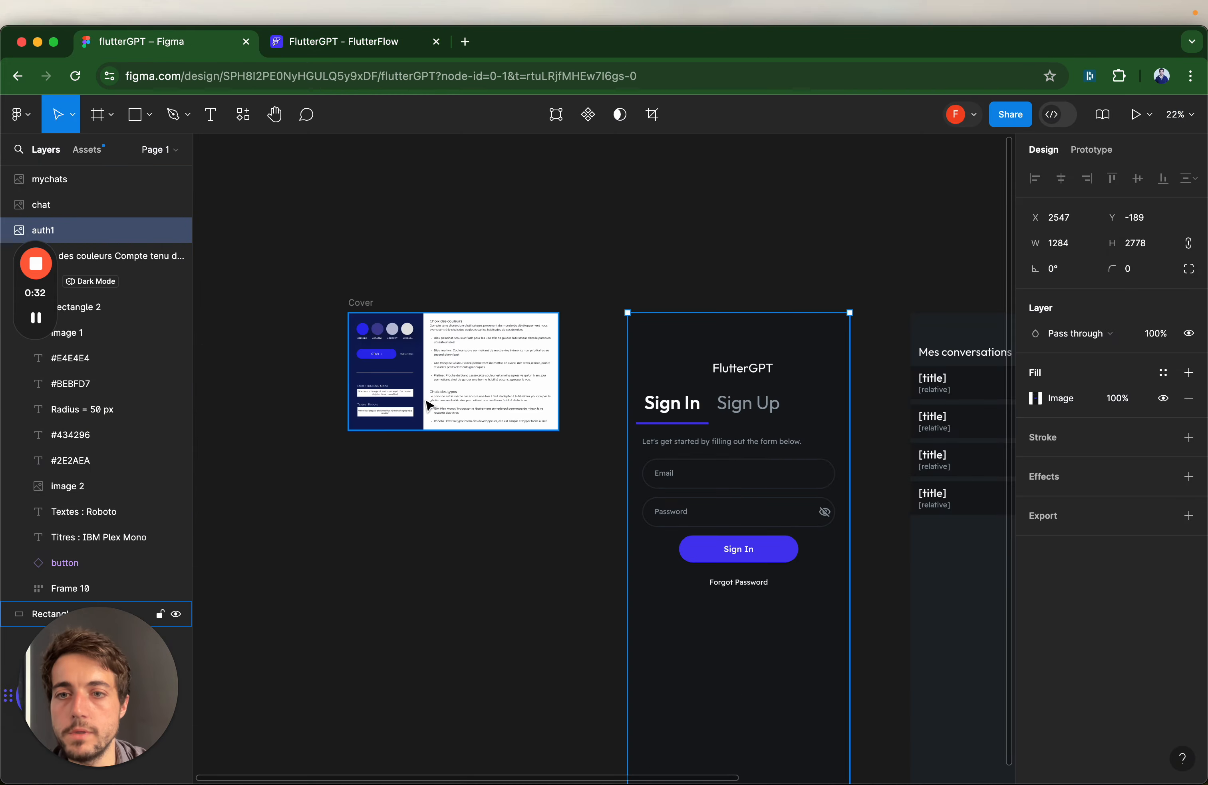
scroll(378, 367, up, 5)
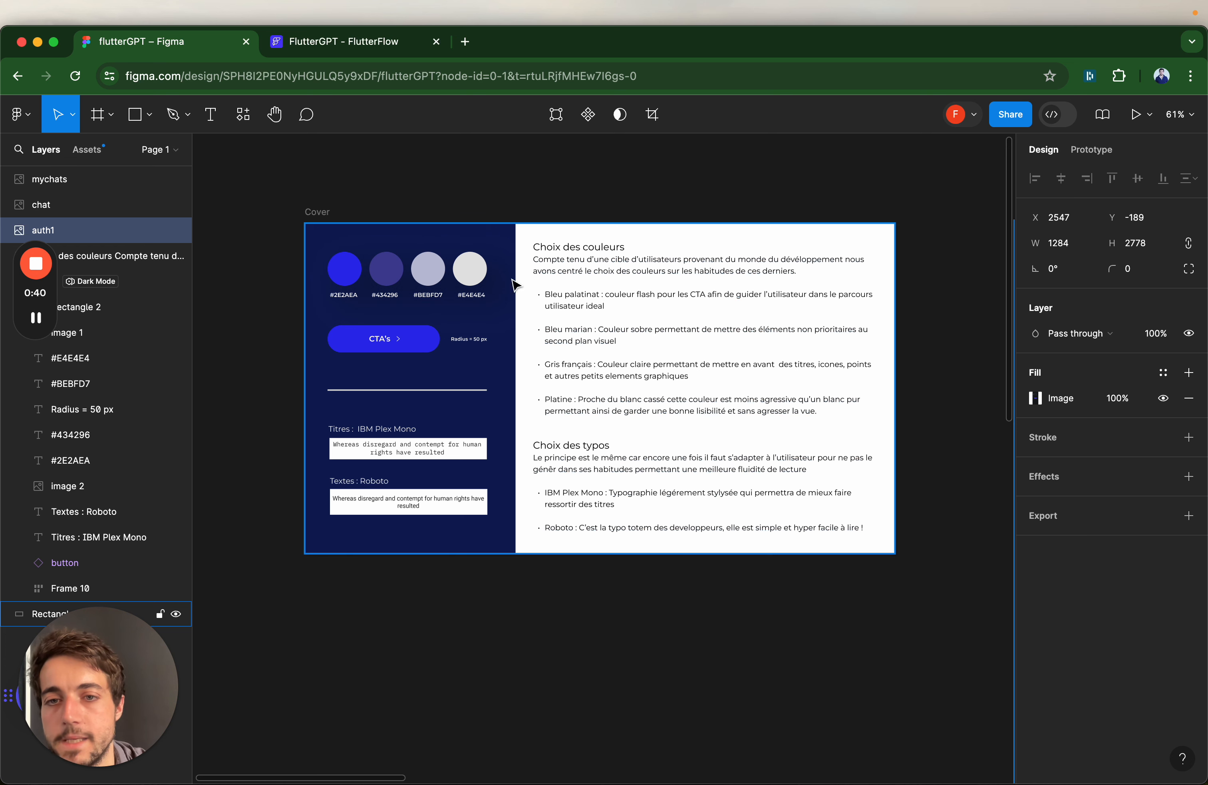
click(353, 43)
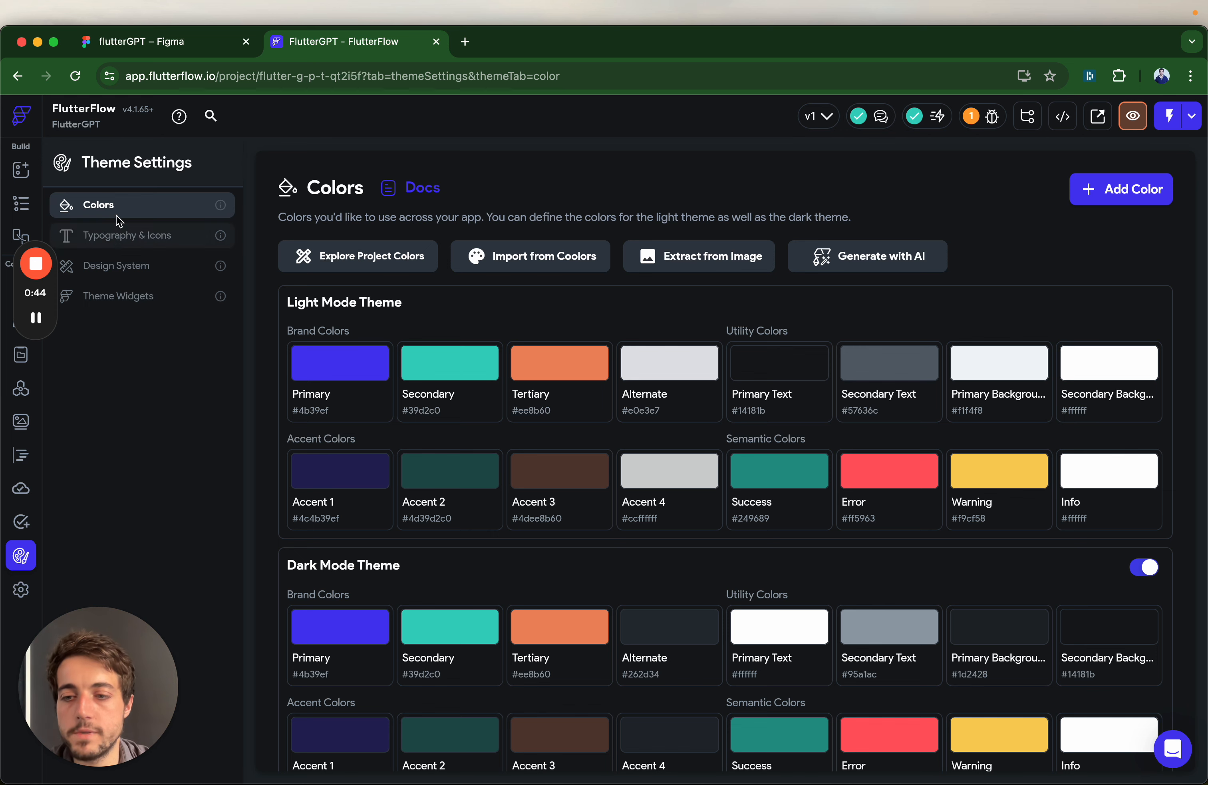
Set the fill color of the Sign In button on the Auth1 page to the custom color #4d4a53.
click(21, 204)
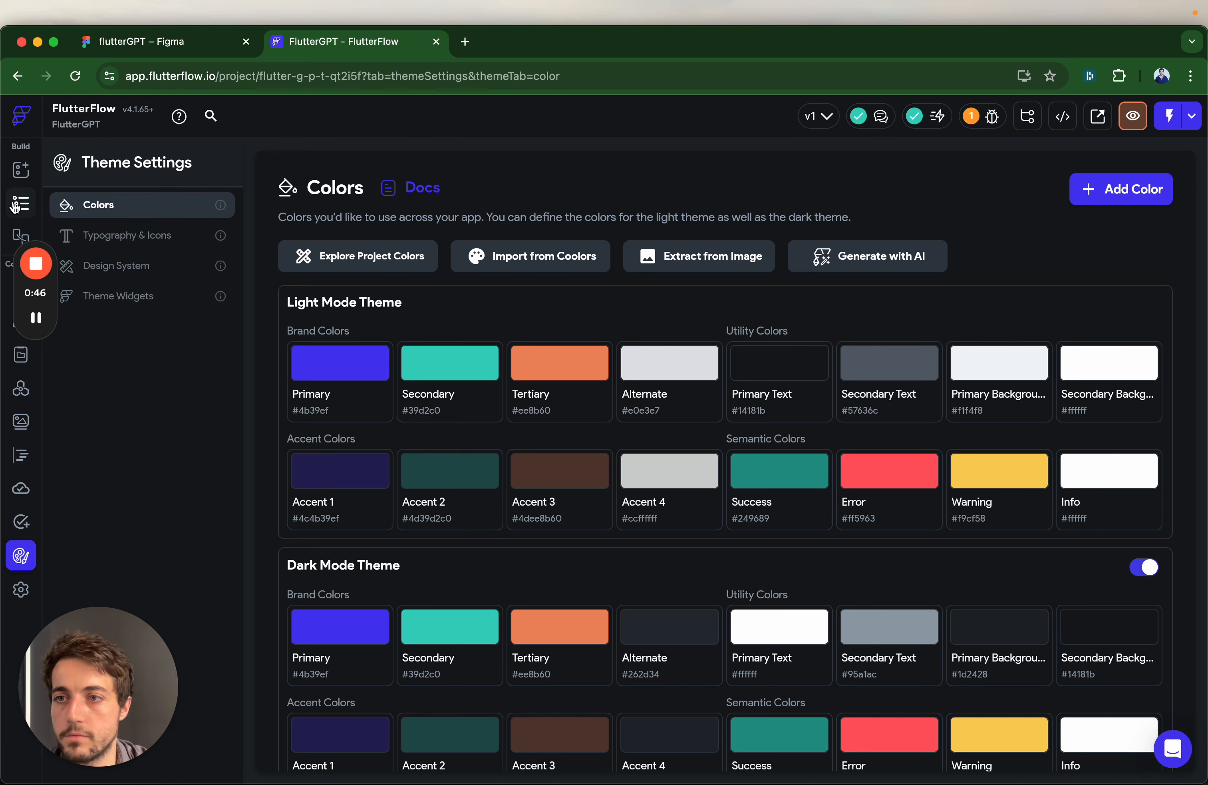
click(151, 263)
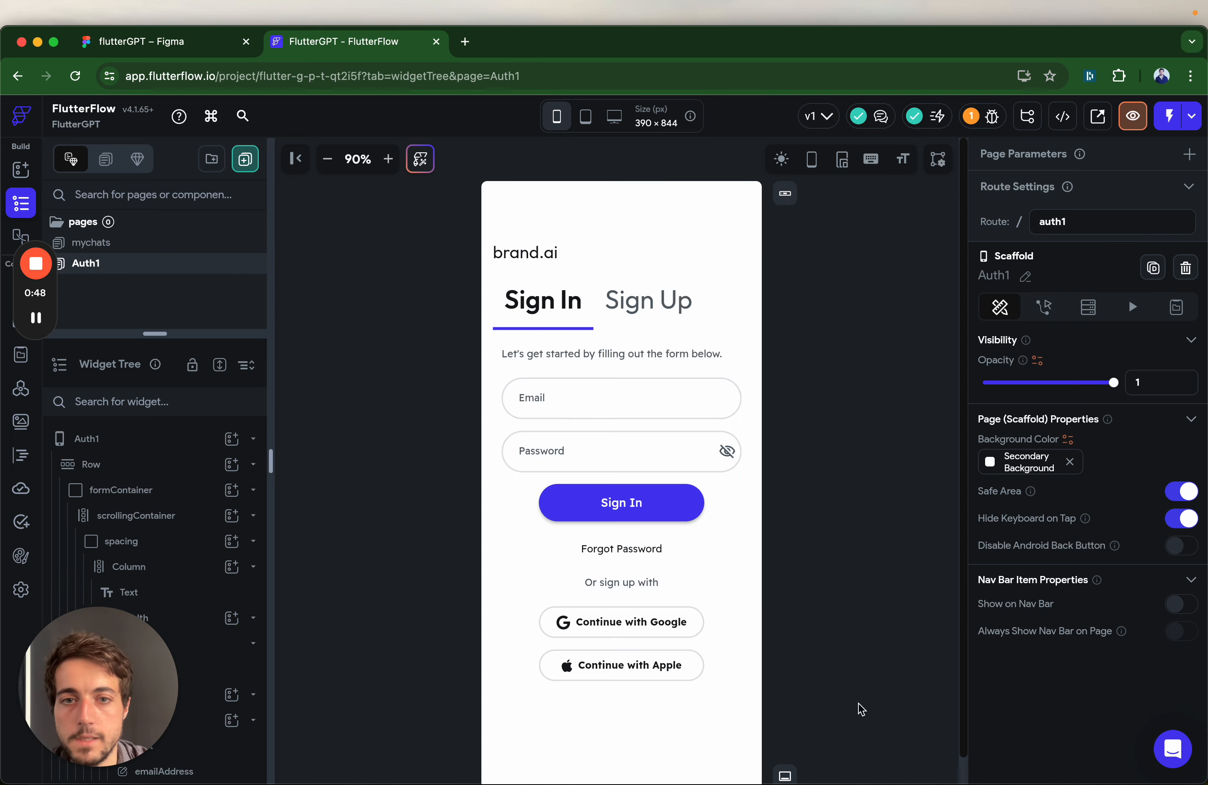
click(658, 505)
scroll(1070, 640, down, 10)
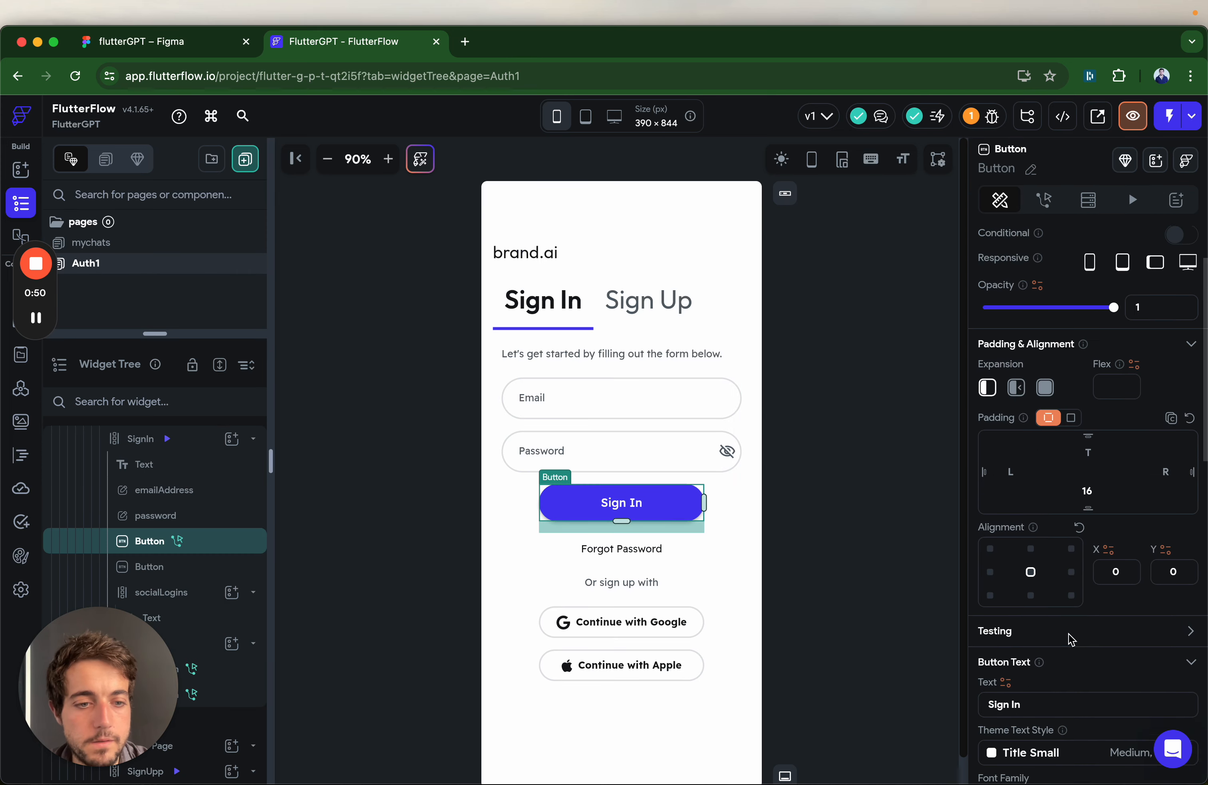
scroll(1073, 645, down, 2)
scroll(871, 593, down, 1)
scroll(1070, 586, down, 3)
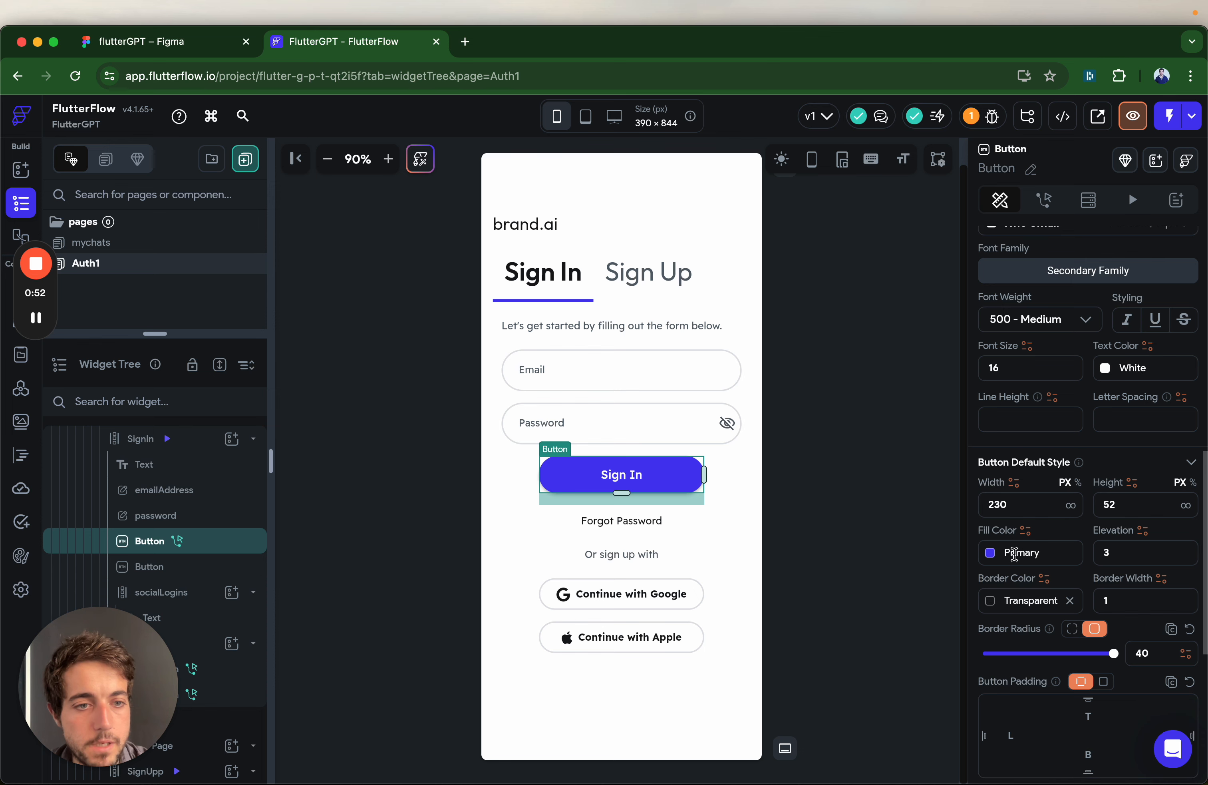
click(1029, 556)
drag(892, 324, 758, 329)
click(497, 535)
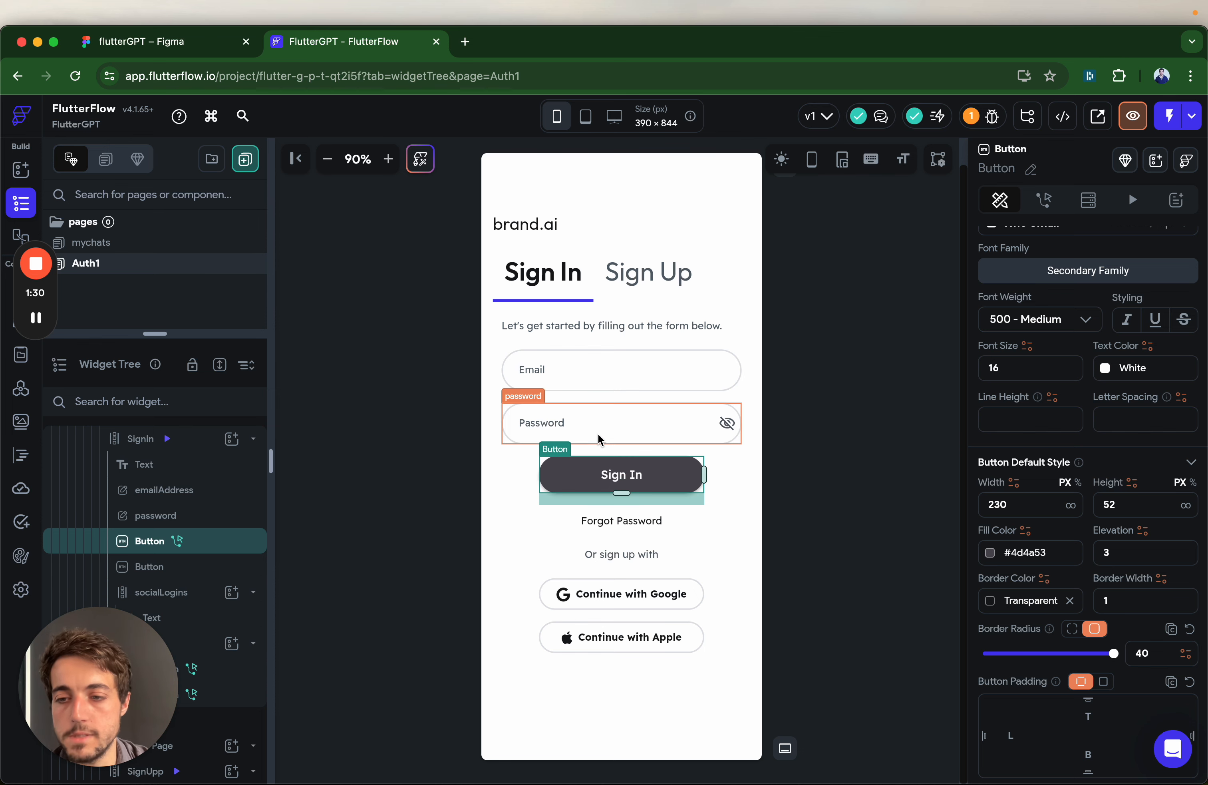
Compare the Create Account button on the Sign Up tab with the Sign In button on the Sign In tab.
click(663, 274)
click(545, 281)
click(665, 280)
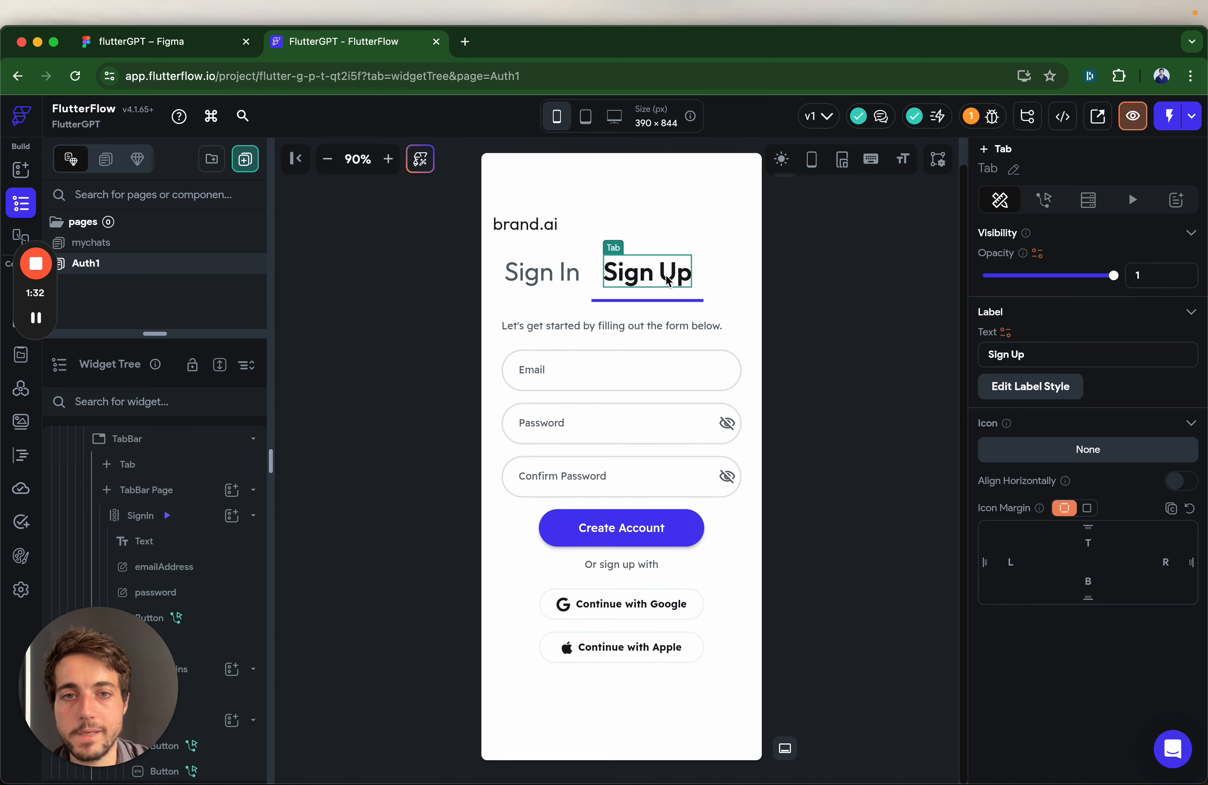
click(621, 524)
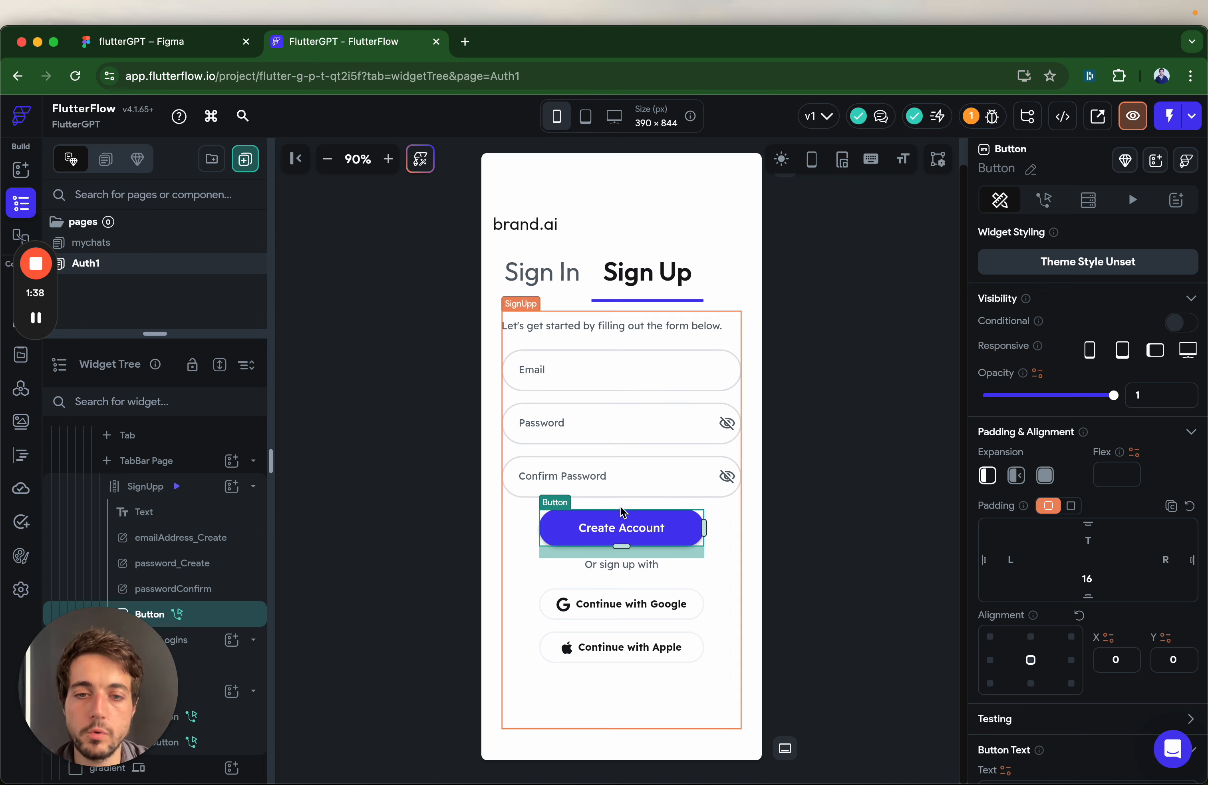
click(571, 275)
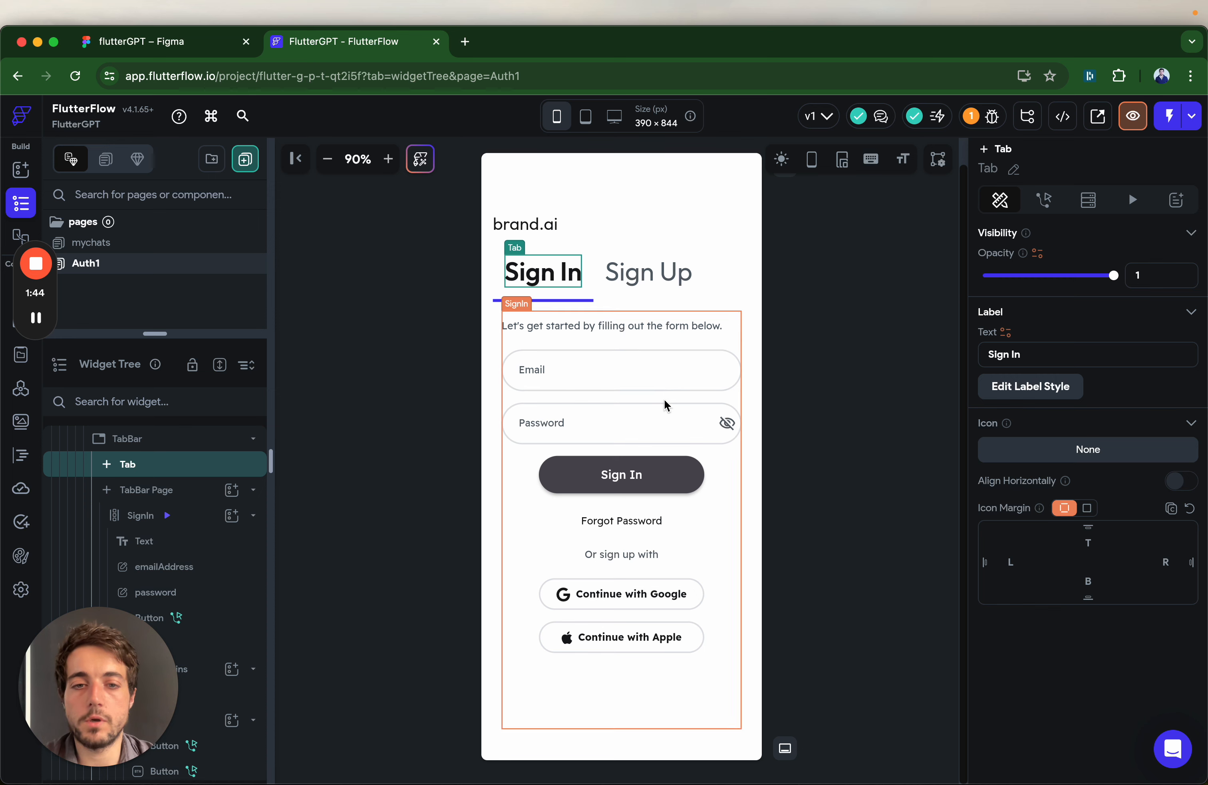
click(661, 470)
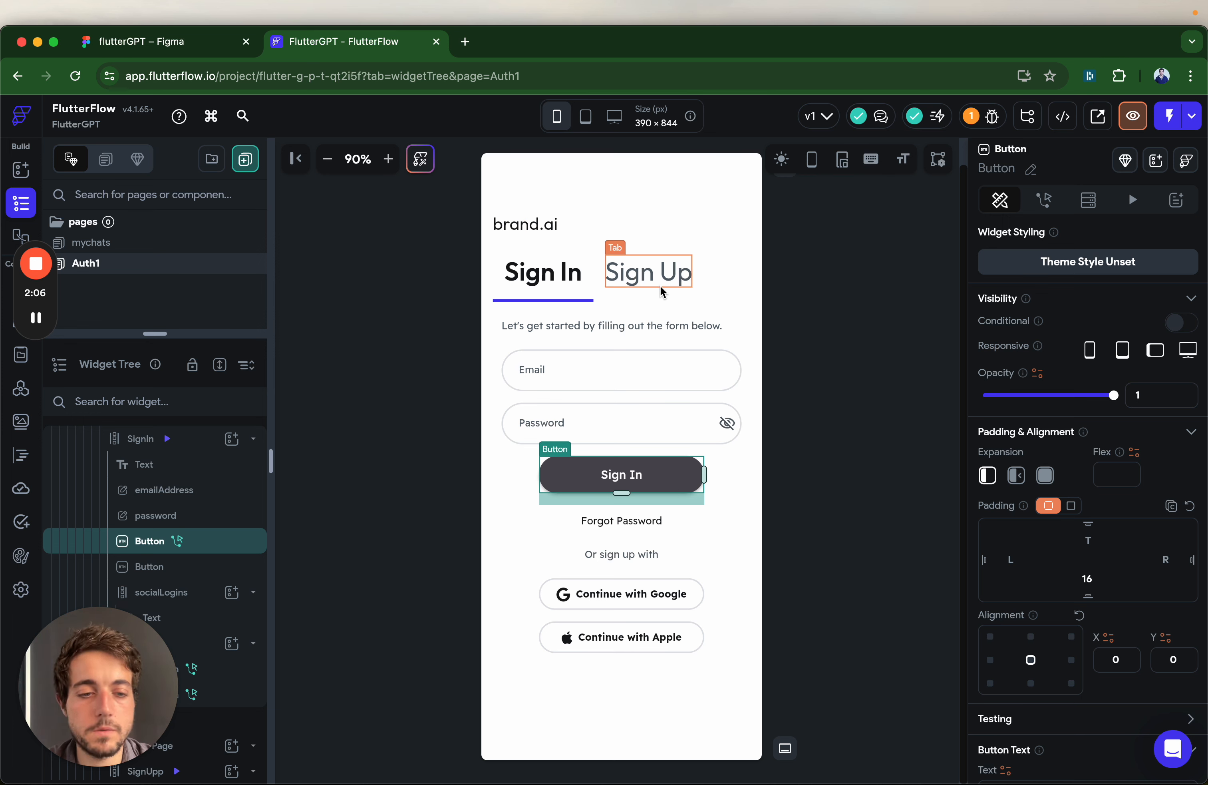
Undo the Sign In button's last fill color change and check the fill in its default style settings.
scroll(1016, 648, down, 9)
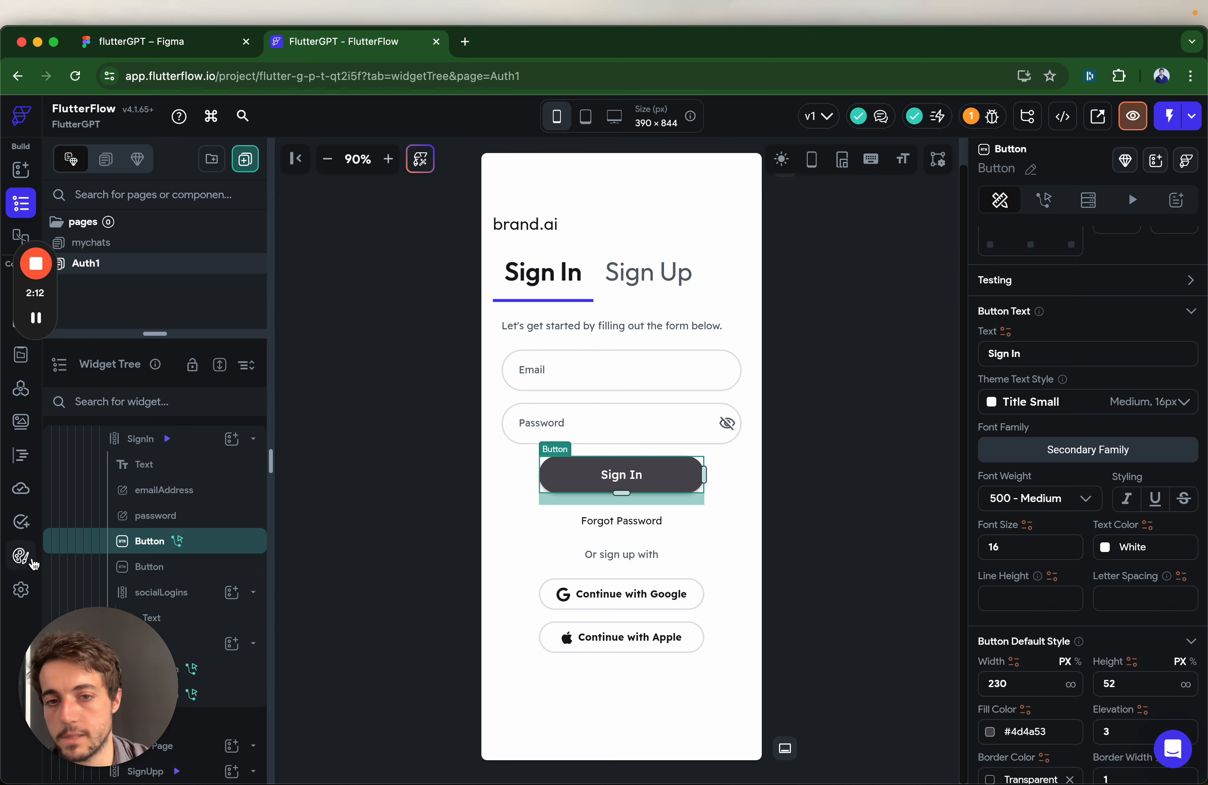
key(super+z)
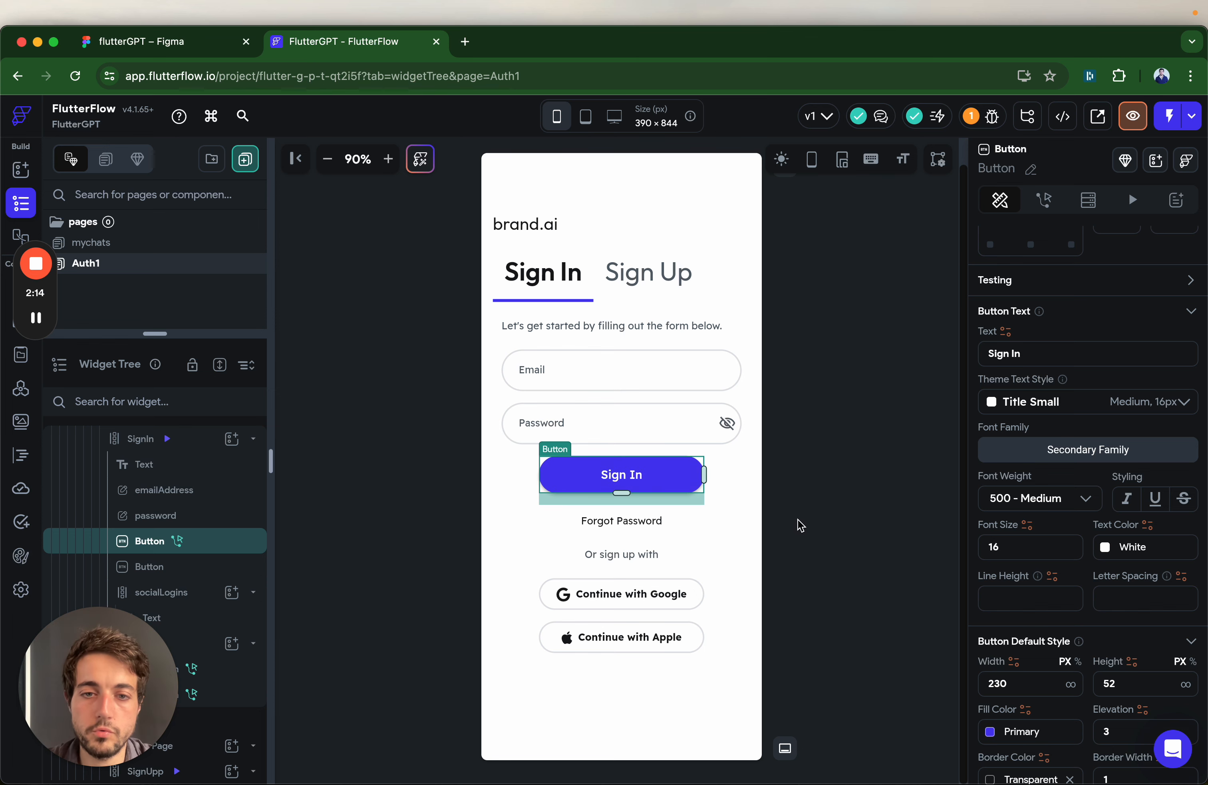
click(816, 543)
click(675, 471)
scroll(1140, 602, down, 8)
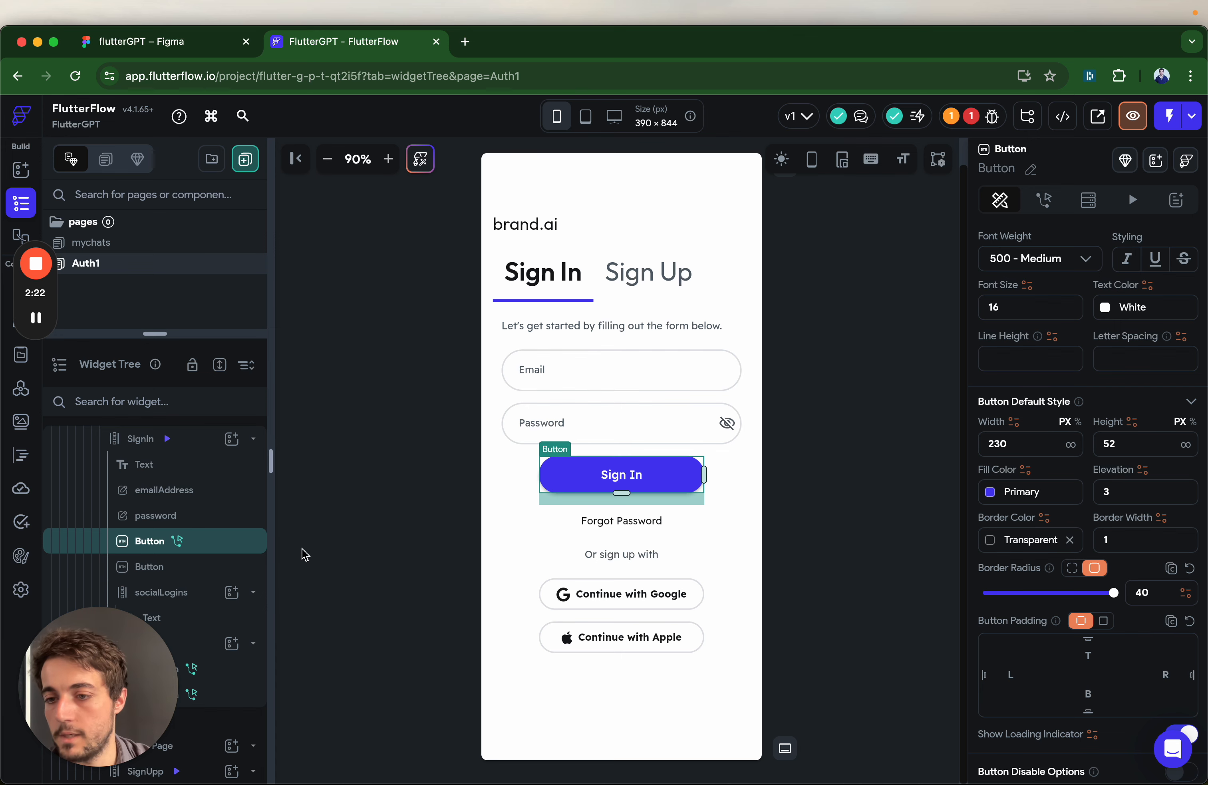
Open the theme's color settings, switch to Figma and copy the hex code 2E2AEA from the Cover palette.
click(21, 557)
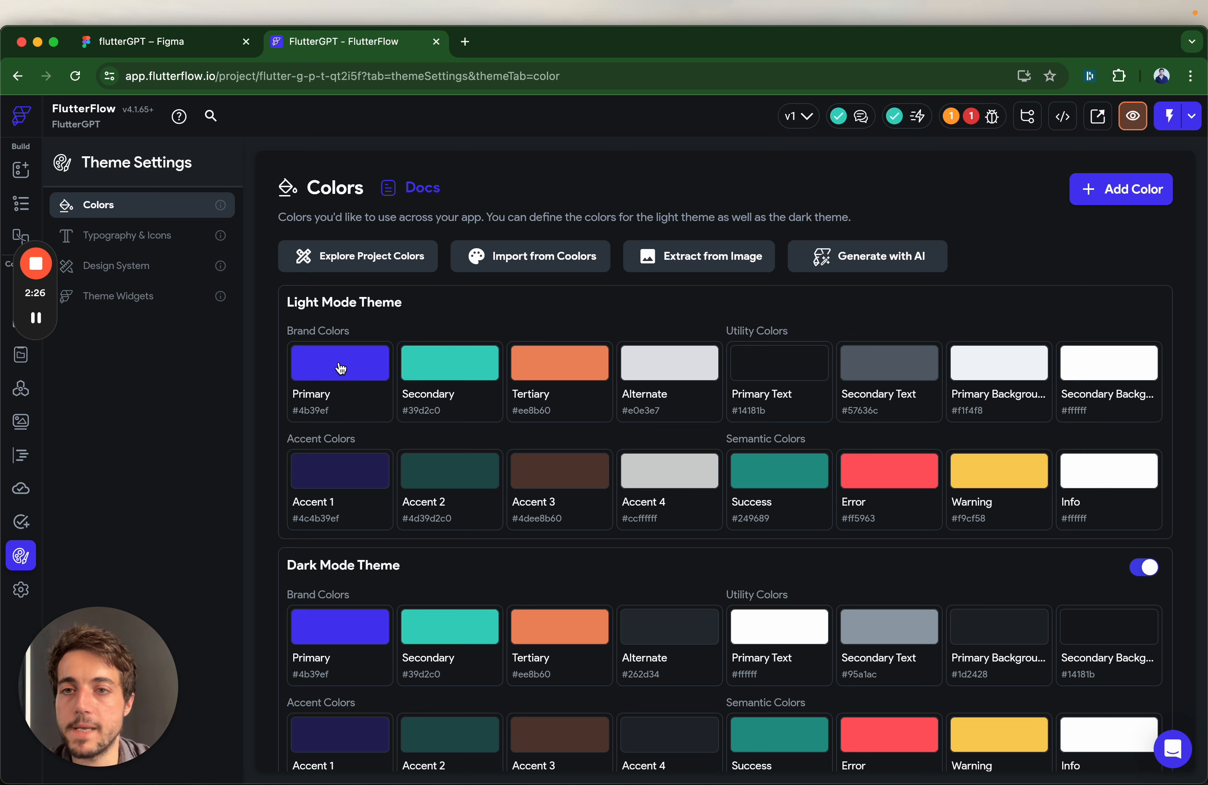
click(181, 49)
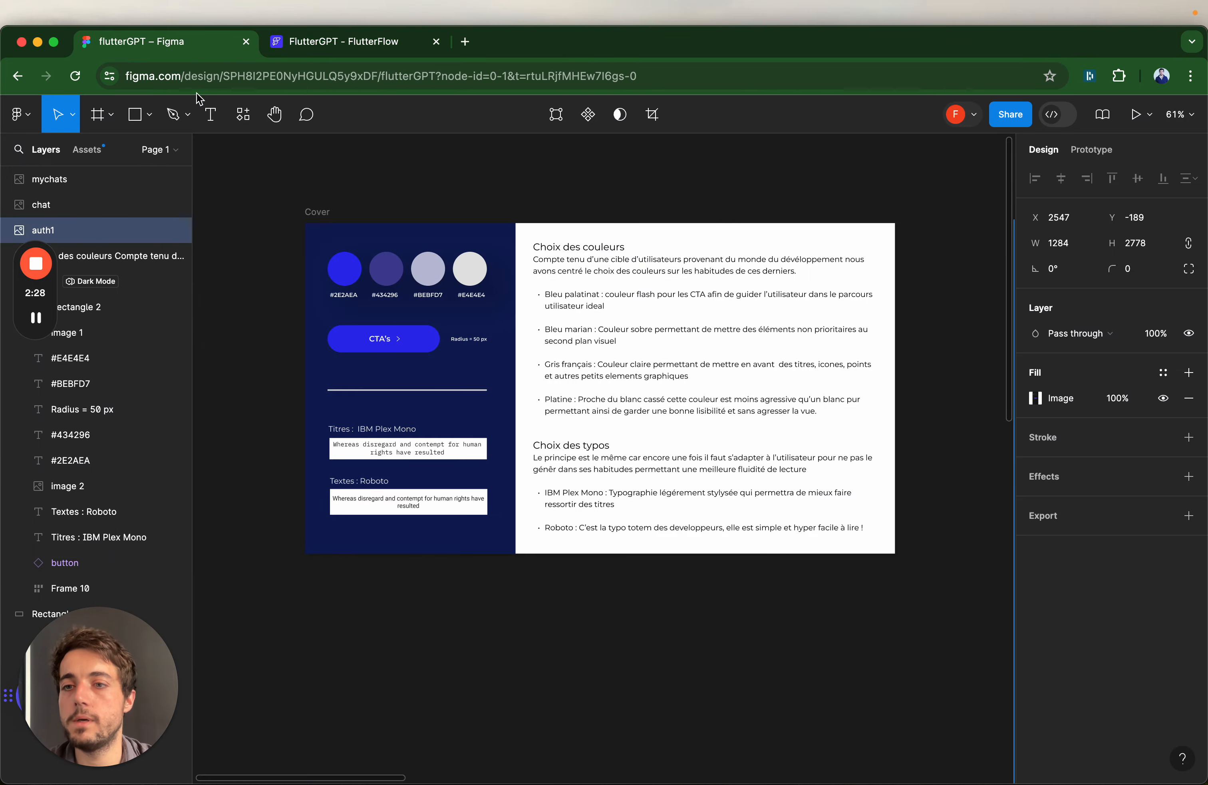
scroll(334, 302, up, 5)
double_click(355, 293)
double_click(364, 292)
key(super+c)
Switch to FlutterFlow and set the light mode Primary color to #2E2AEA.
click(352, 42)
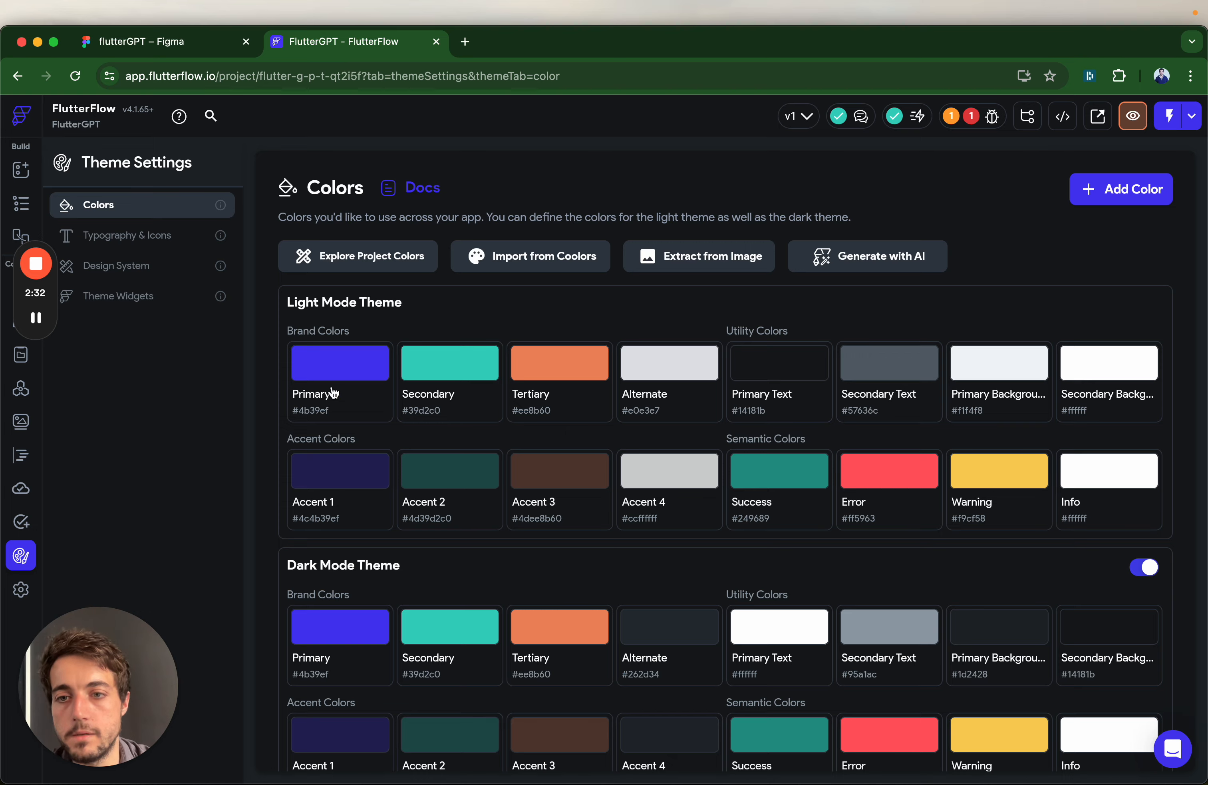
click(324, 370)
double_click(541, 512)
key(super+v)
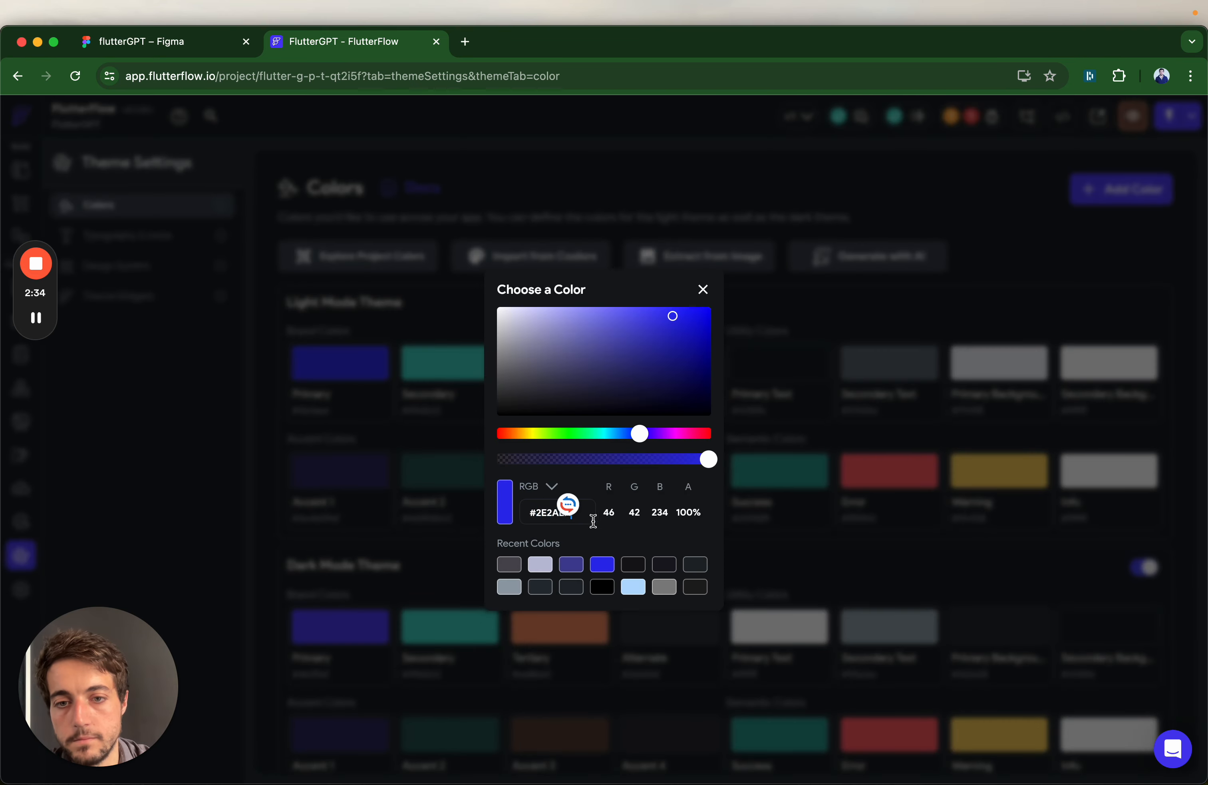
click(836, 596)
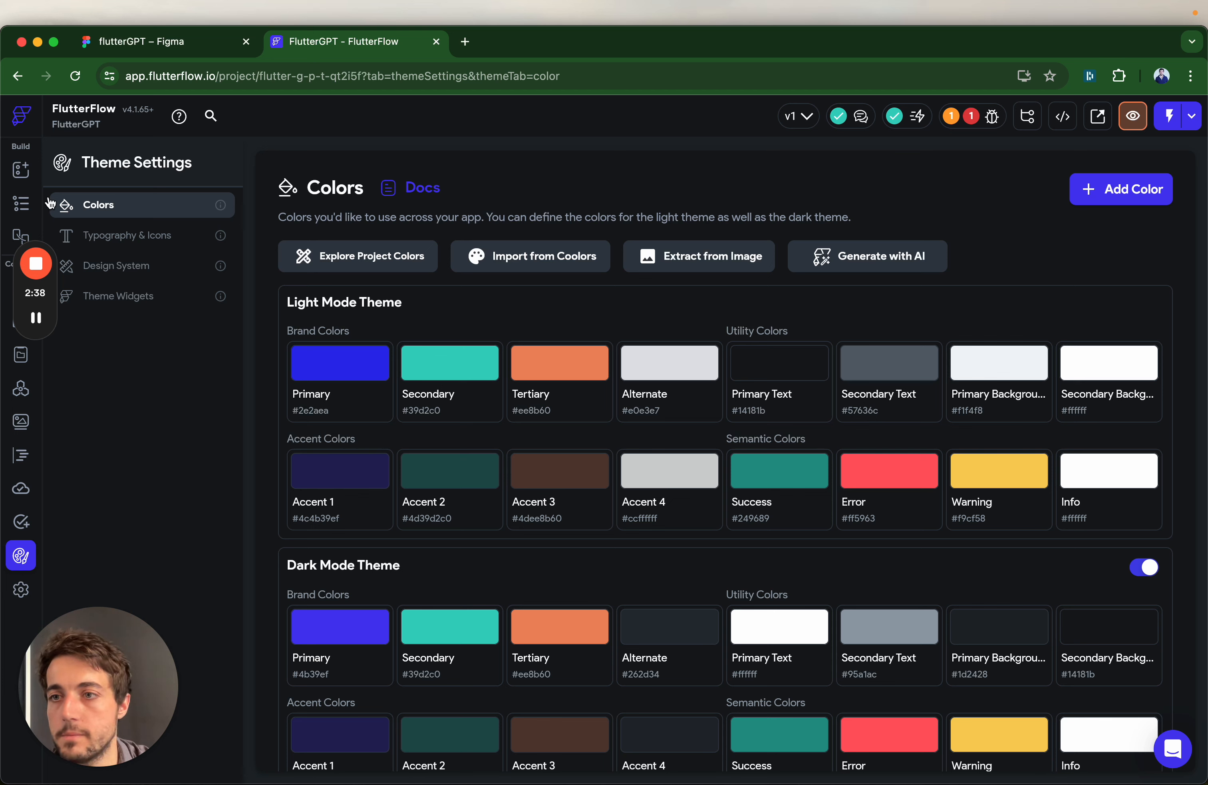
Return to the Auth1 page and inspect the Sign In button's fill color among the theme colors.
click(29, 204)
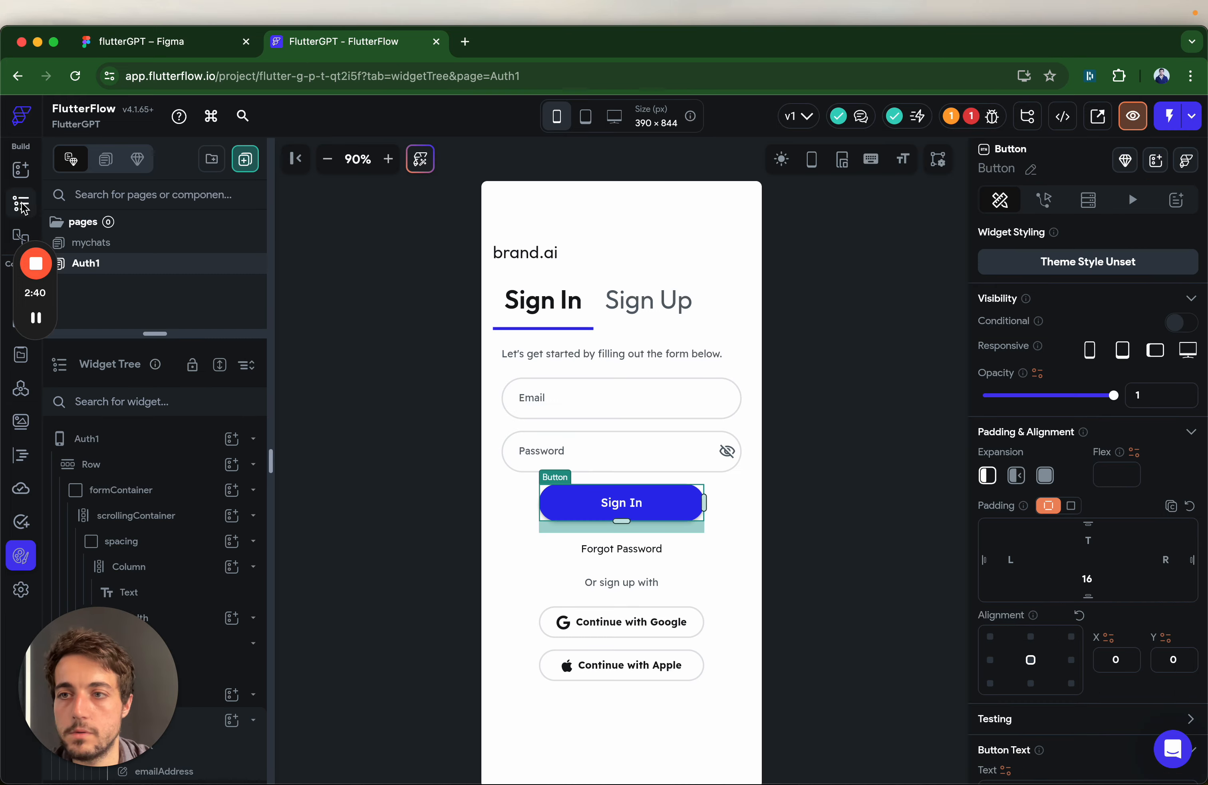
click(677, 505)
scroll(1142, 661, down, 10)
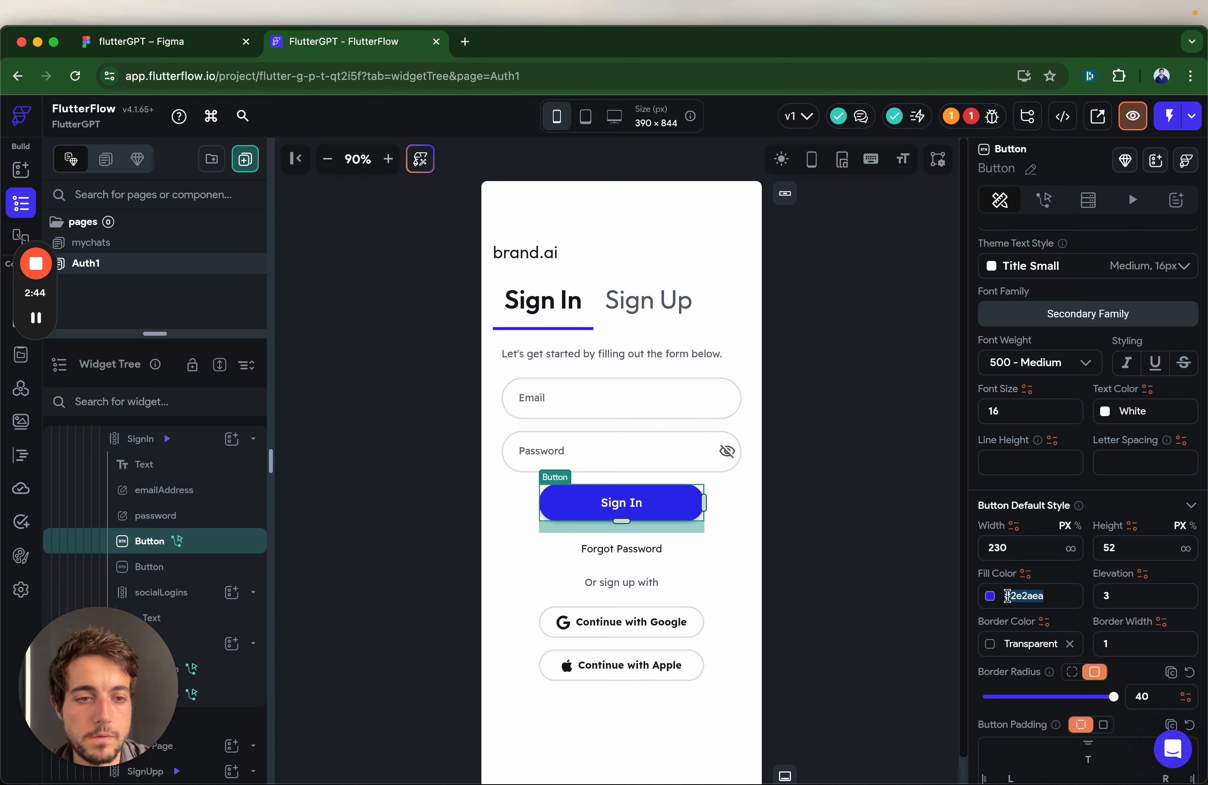
click(995, 599)
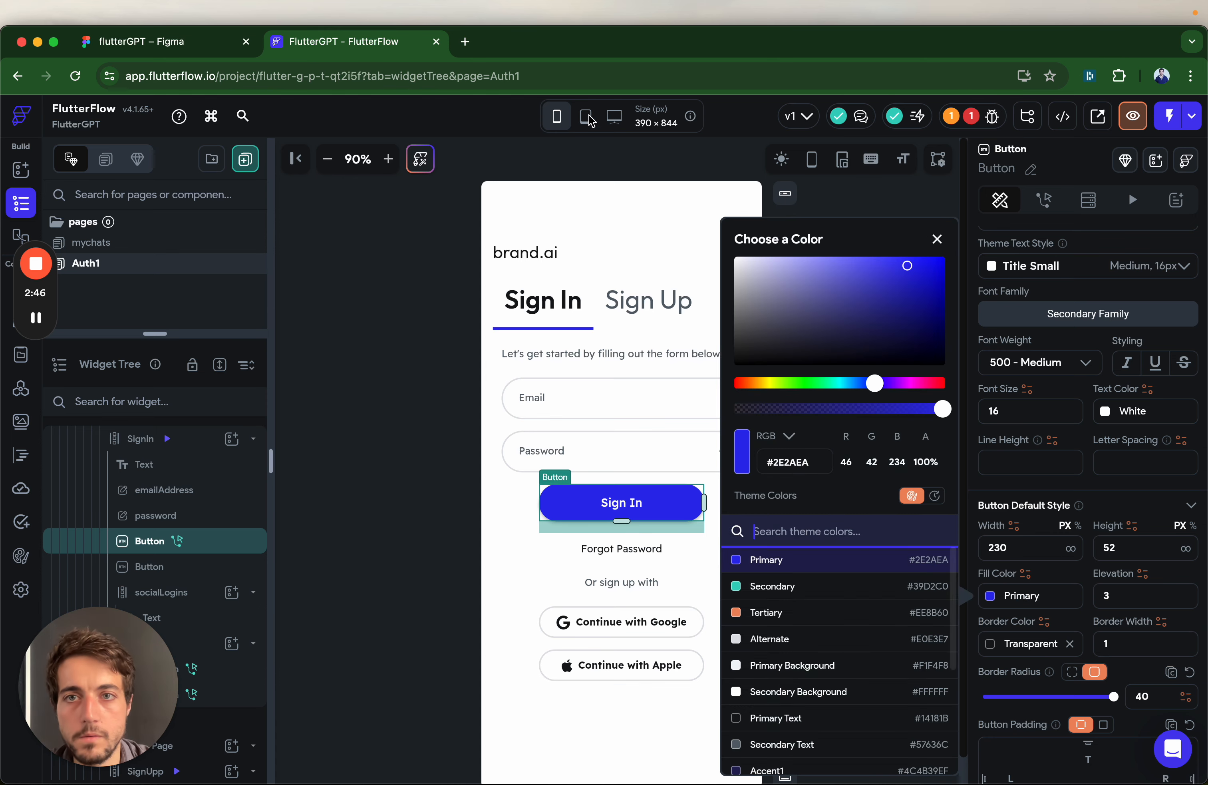
click(204, 45)
click(336, 41)
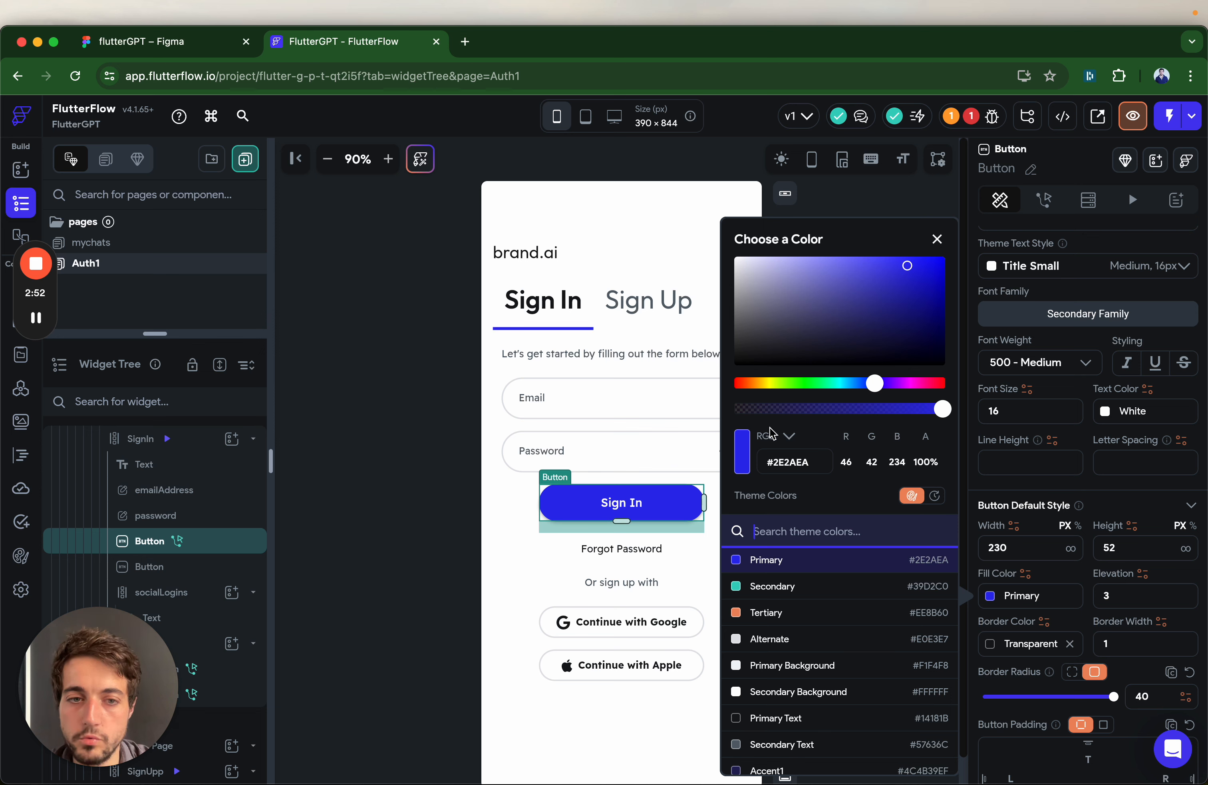
click(434, 489)
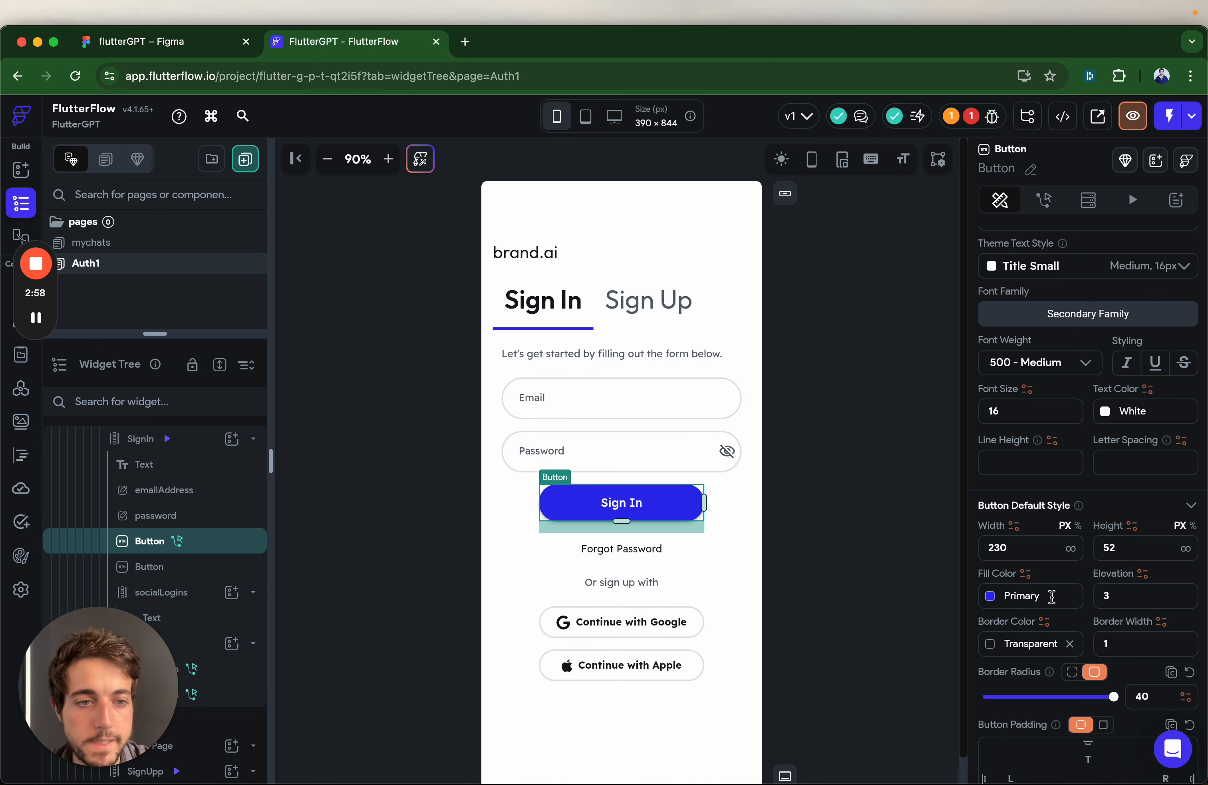
View the Create Account button on the Sign Up tab and compare its color with the Figma palette.
click(648, 301)
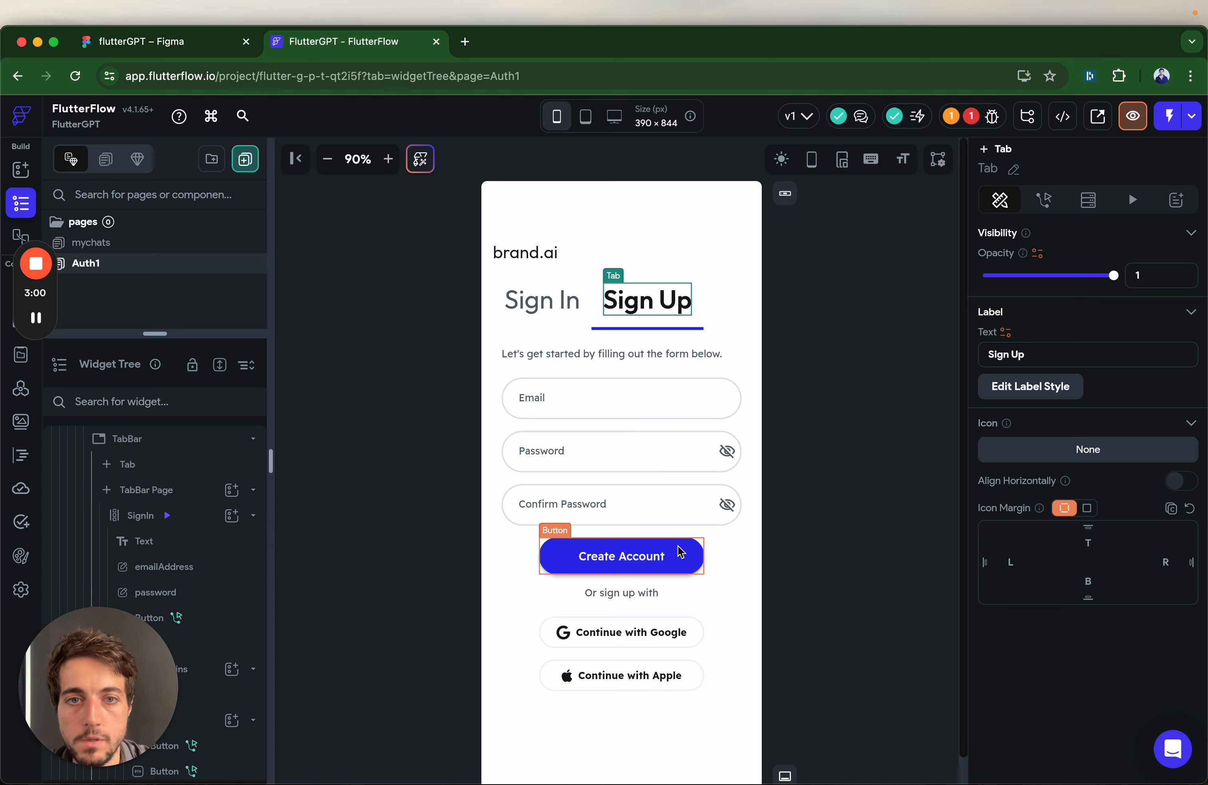
click(213, 47)
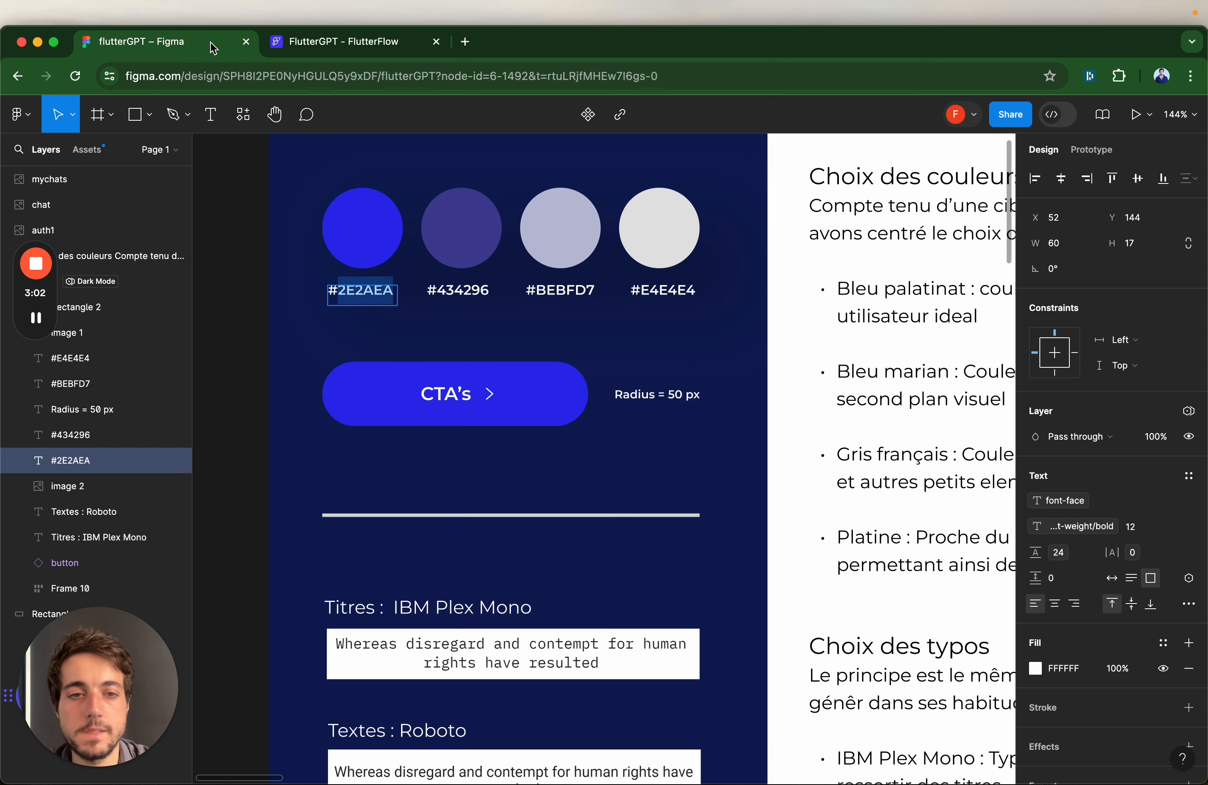
click(355, 46)
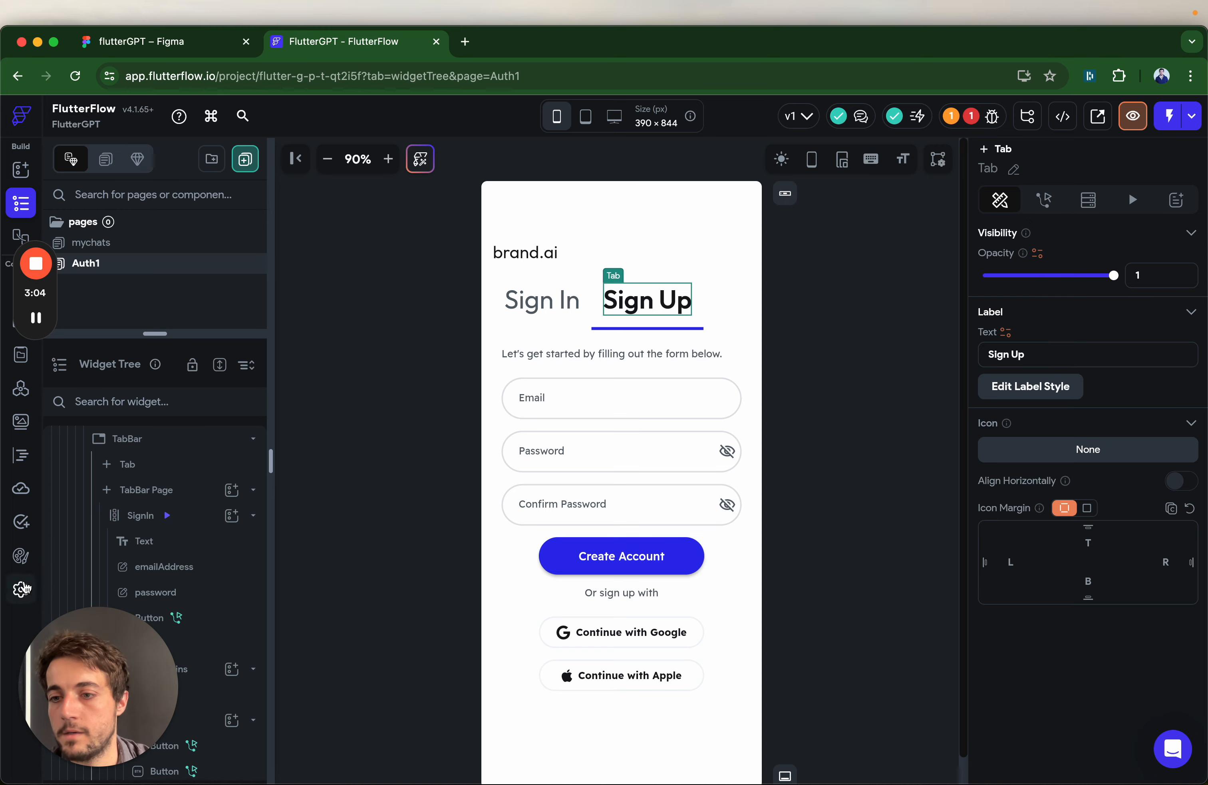
Open the theme's color settings, switch to Figma and copy the hex code #BEBFD7 from the Cover palette.
click(20, 555)
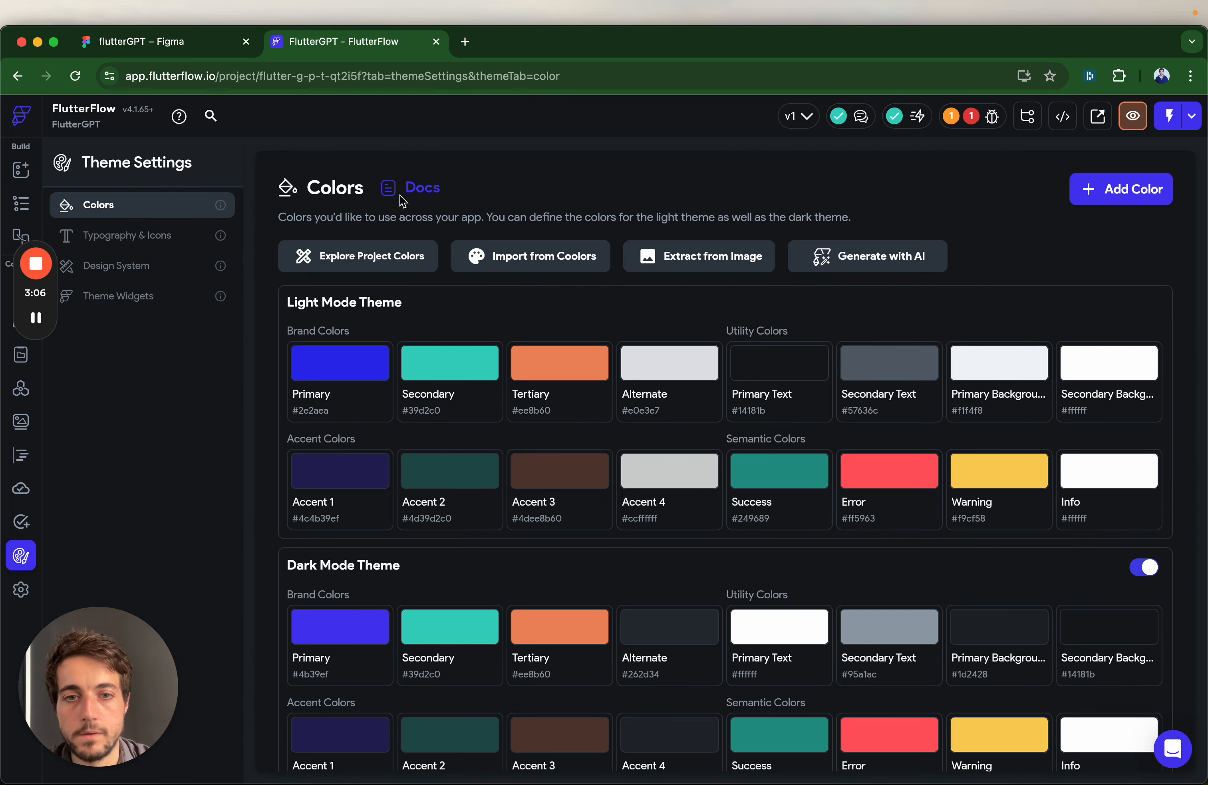
click(210, 48)
click(549, 289)
triple_click(550, 289)
key(super+c)
Set the light mode Primary Text color in FlutterFlow to #BEBFD7 after rechecking the palette in Figma.
click(363, 47)
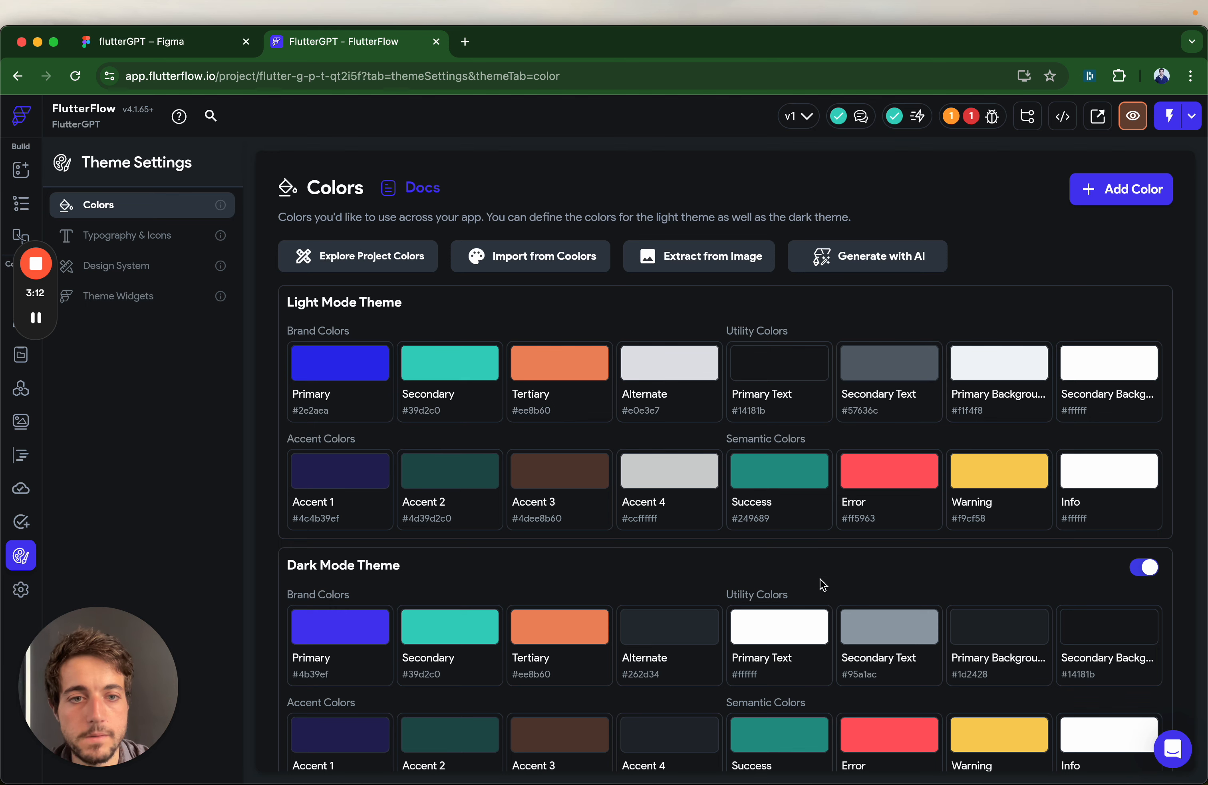
click(158, 43)
scroll(614, 309, down, 3)
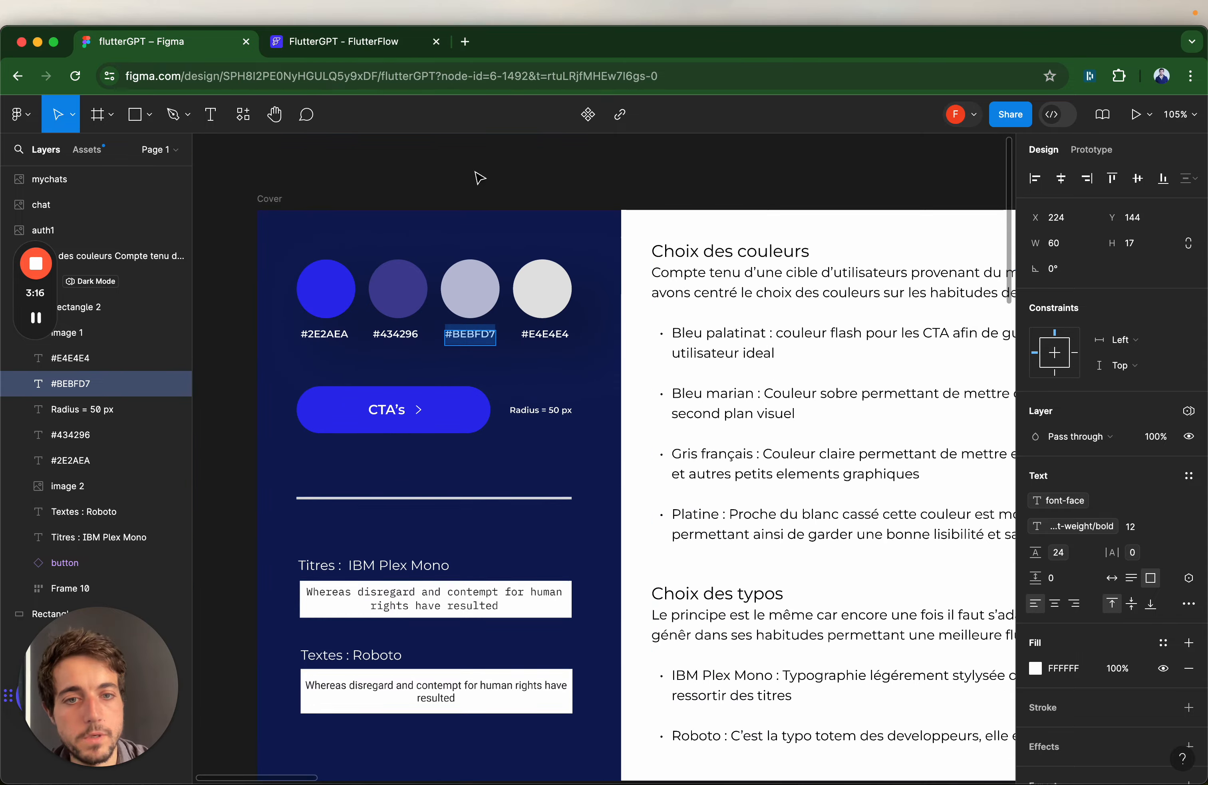
key(ctrl+Tab)
click(773, 390)
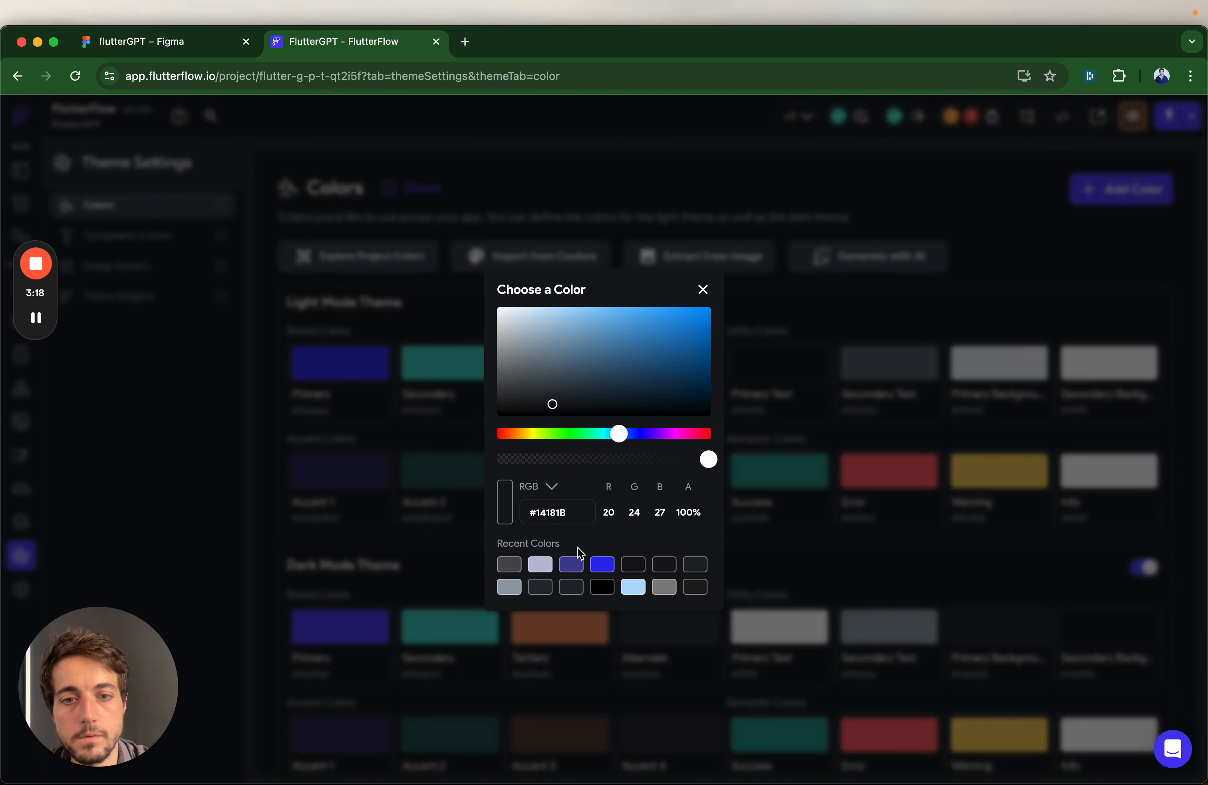
click(540, 513)
key(super+v)
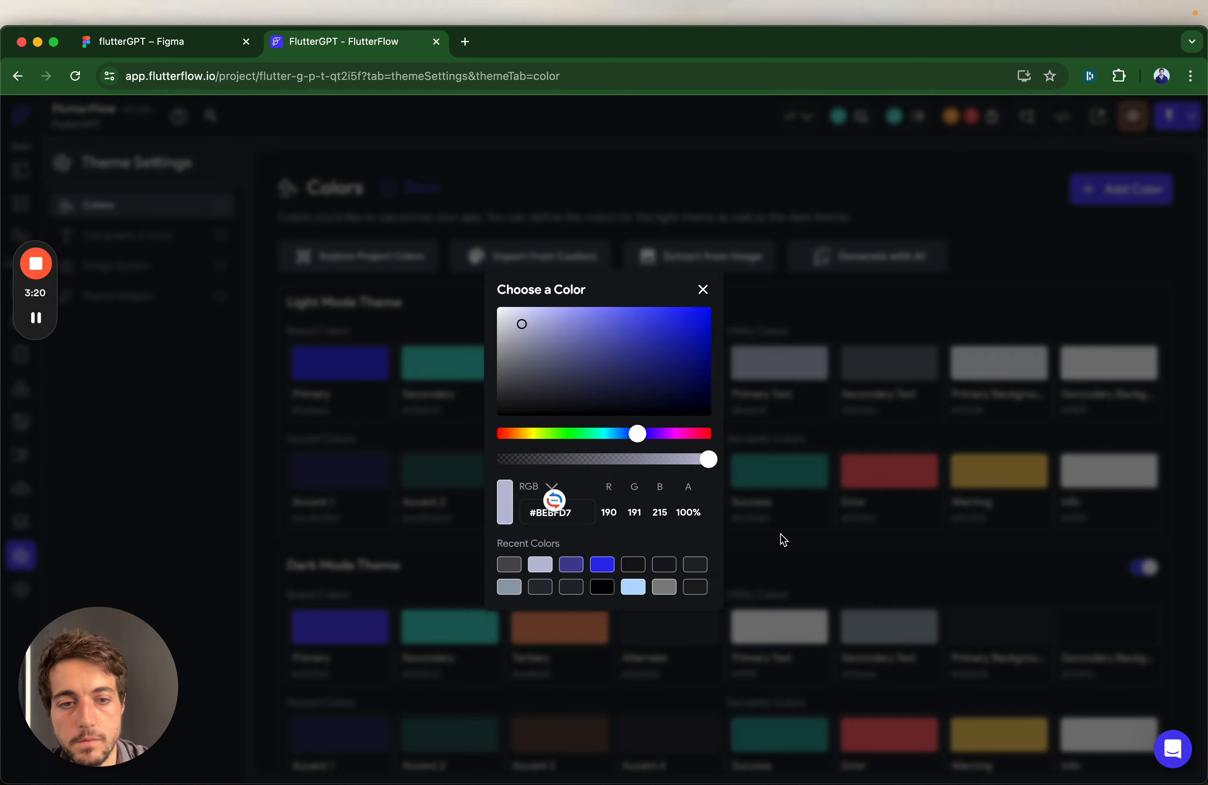
click(784, 541)
Switch to Figma, copy the hex code #E4E4E4 from the Cover palette and return to FlutterFlow.
key(ctrl+Tab)
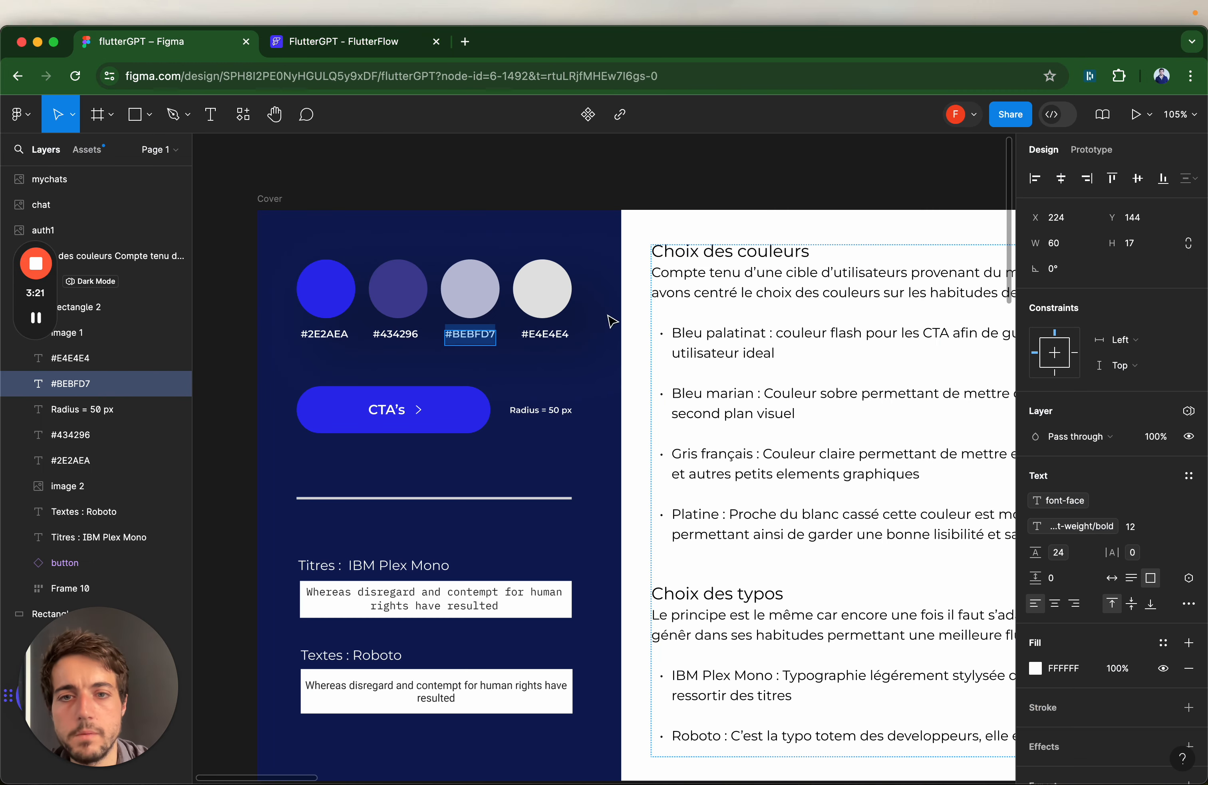
double_click(546, 339)
click(383, 43)
Set the light mode Secondary Text color to #E4E4E4.
click(782, 367)
click(836, 375)
click(871, 382)
double_click(543, 512)
click(830, 567)
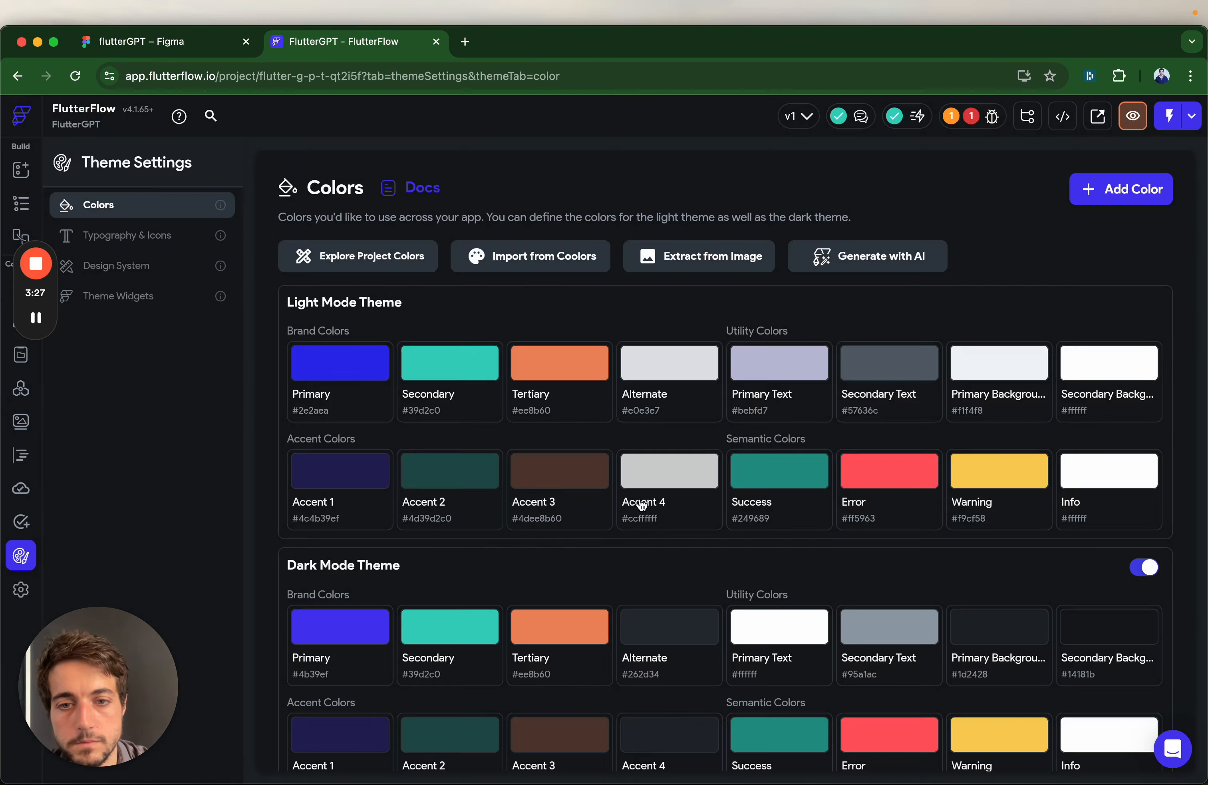
click(861, 363)
double_click(549, 513)
text(#E4E4E4)
click(800, 548)
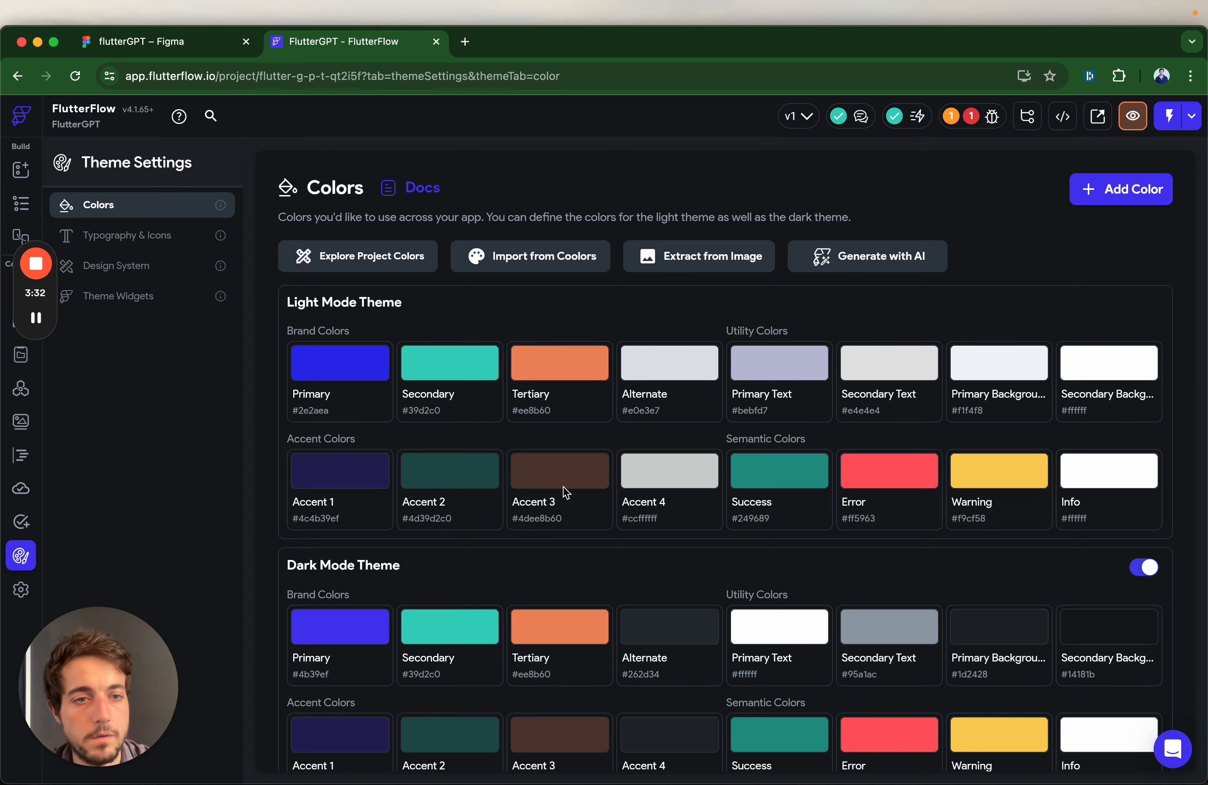
Review the updated theme colors against the Figma palette and on the Auth1 page in FlutterFlow.
scroll(706, 558, down, 2)
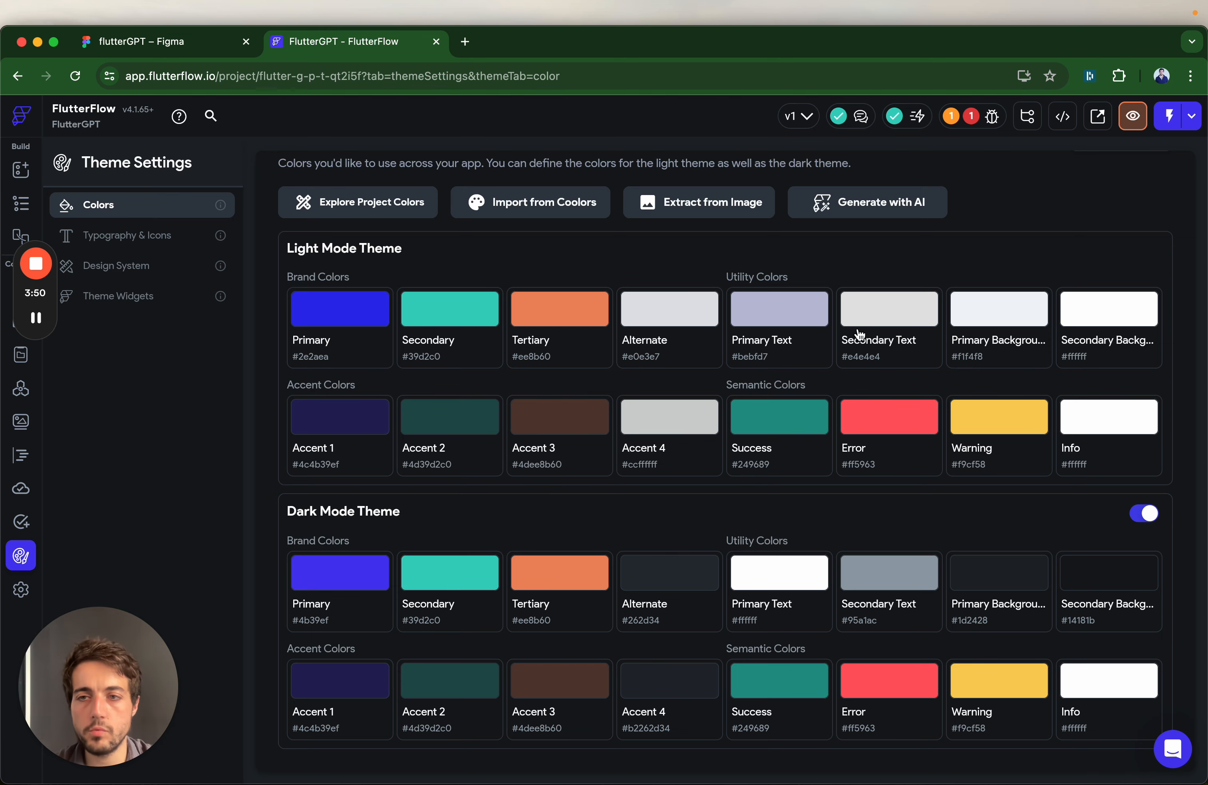
click(168, 42)
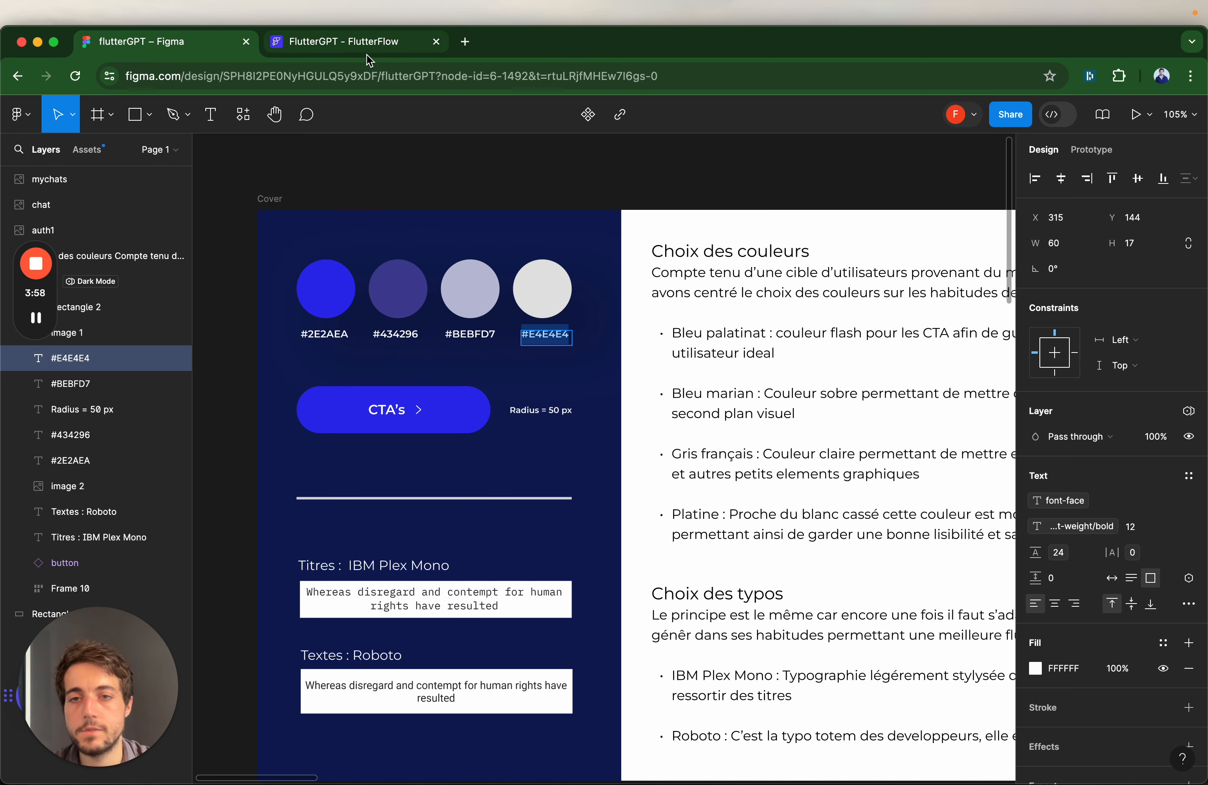
click(357, 42)
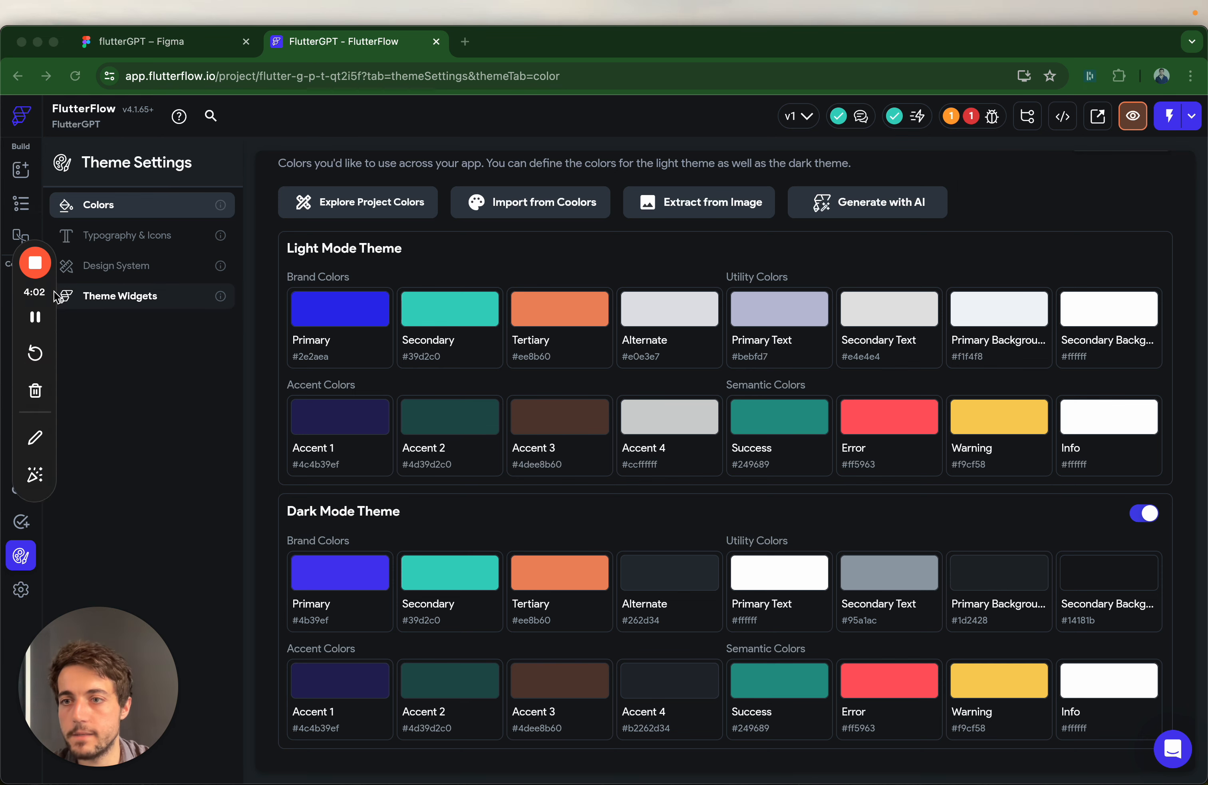
drag(51, 302, 231, 304)
click(20, 203)
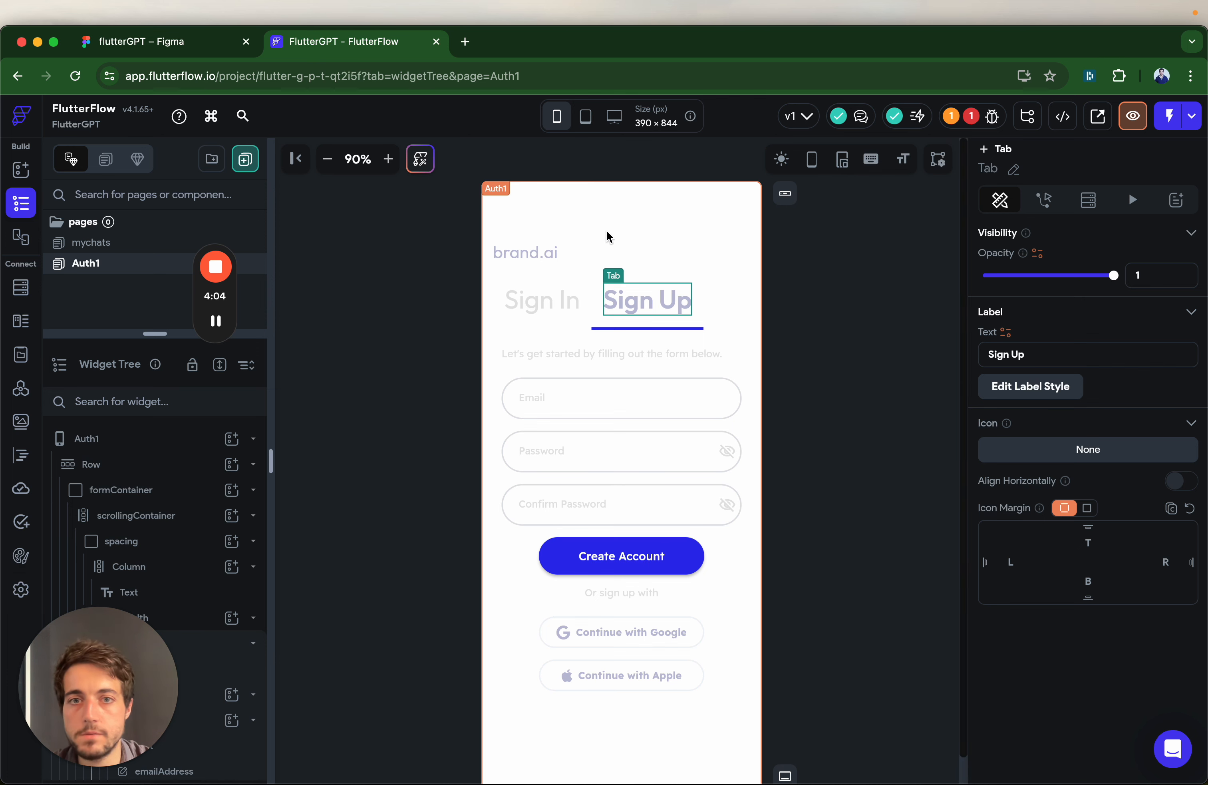
click(597, 197)
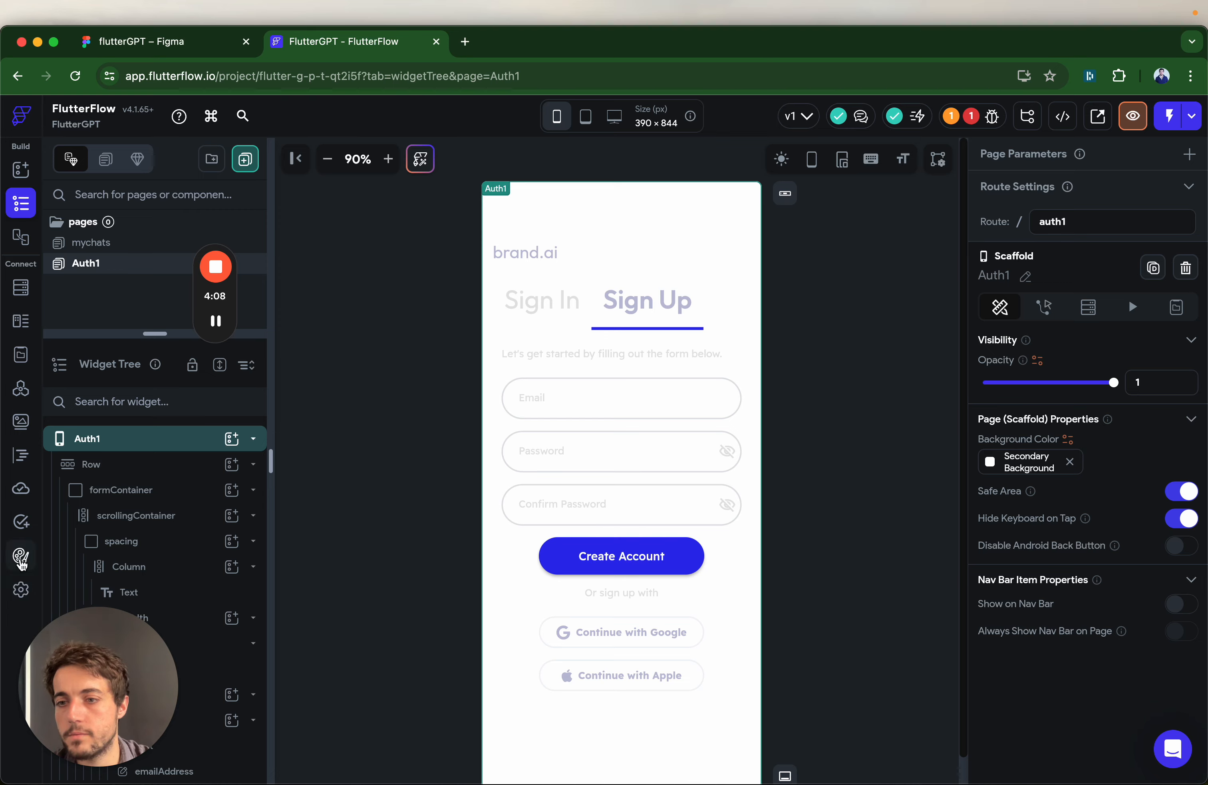
Reopen the theme colors and set the light mode Primary Background to the dark mode value #1D2428.
click(20, 555)
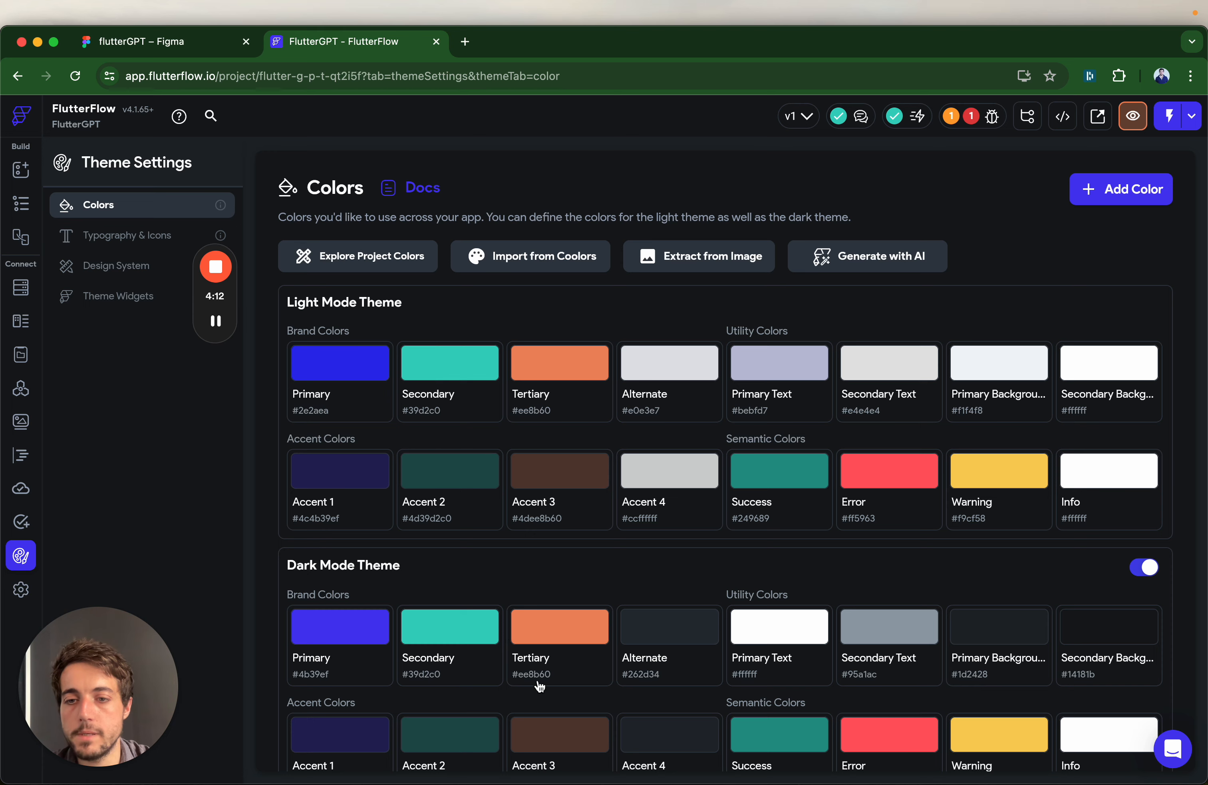
scroll(537, 669, down, 2)
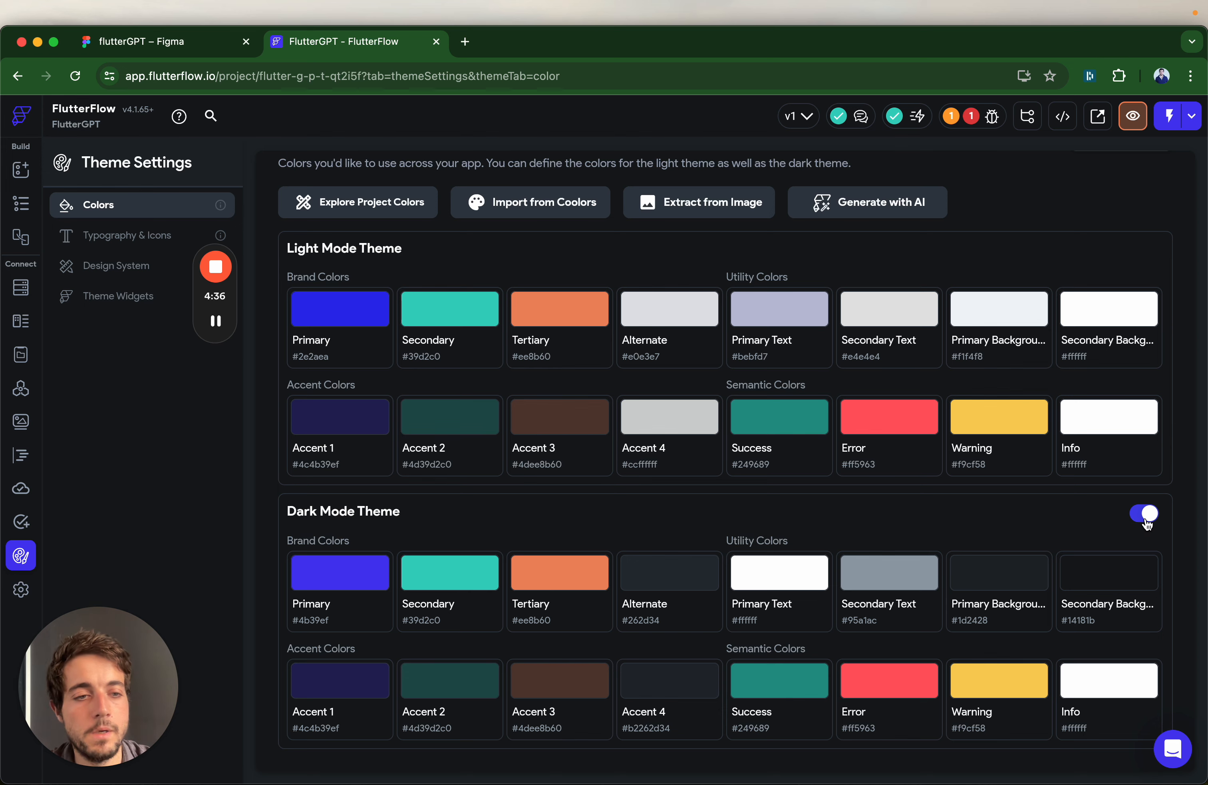
scroll(1029, 555, up, 1)
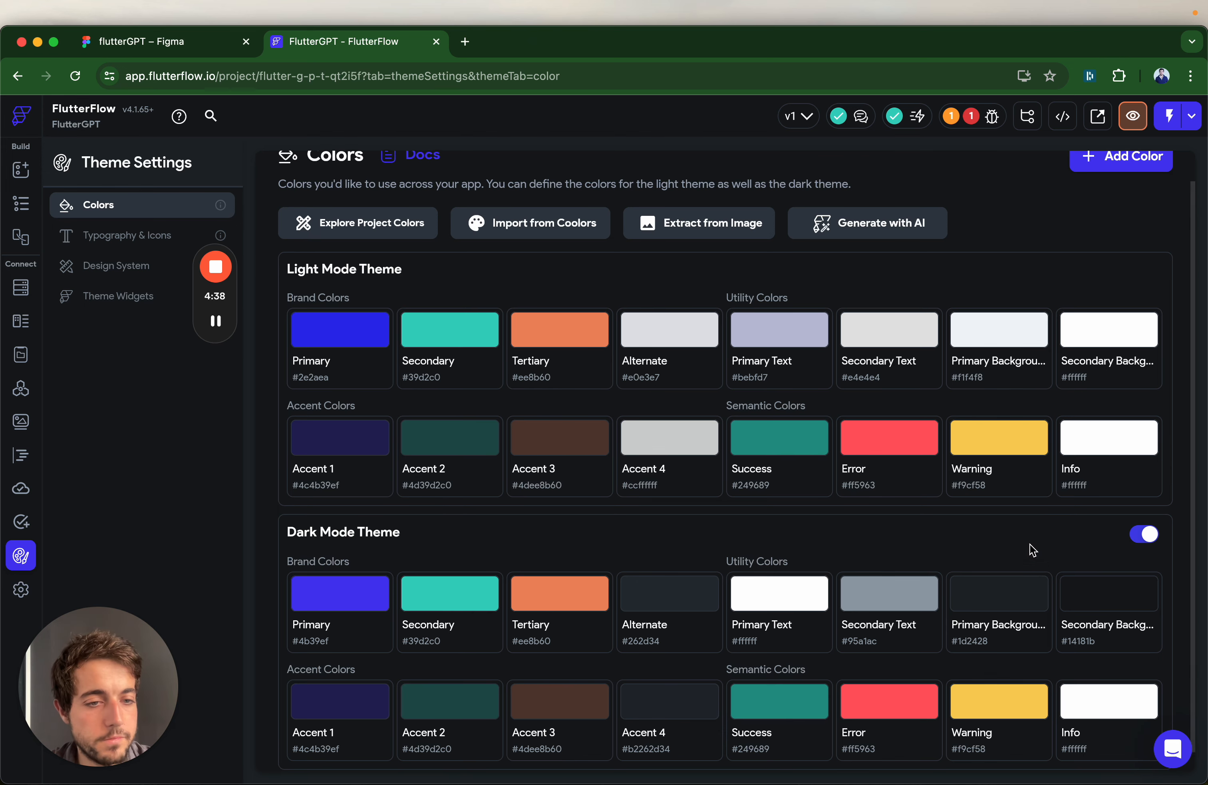
click(1019, 596)
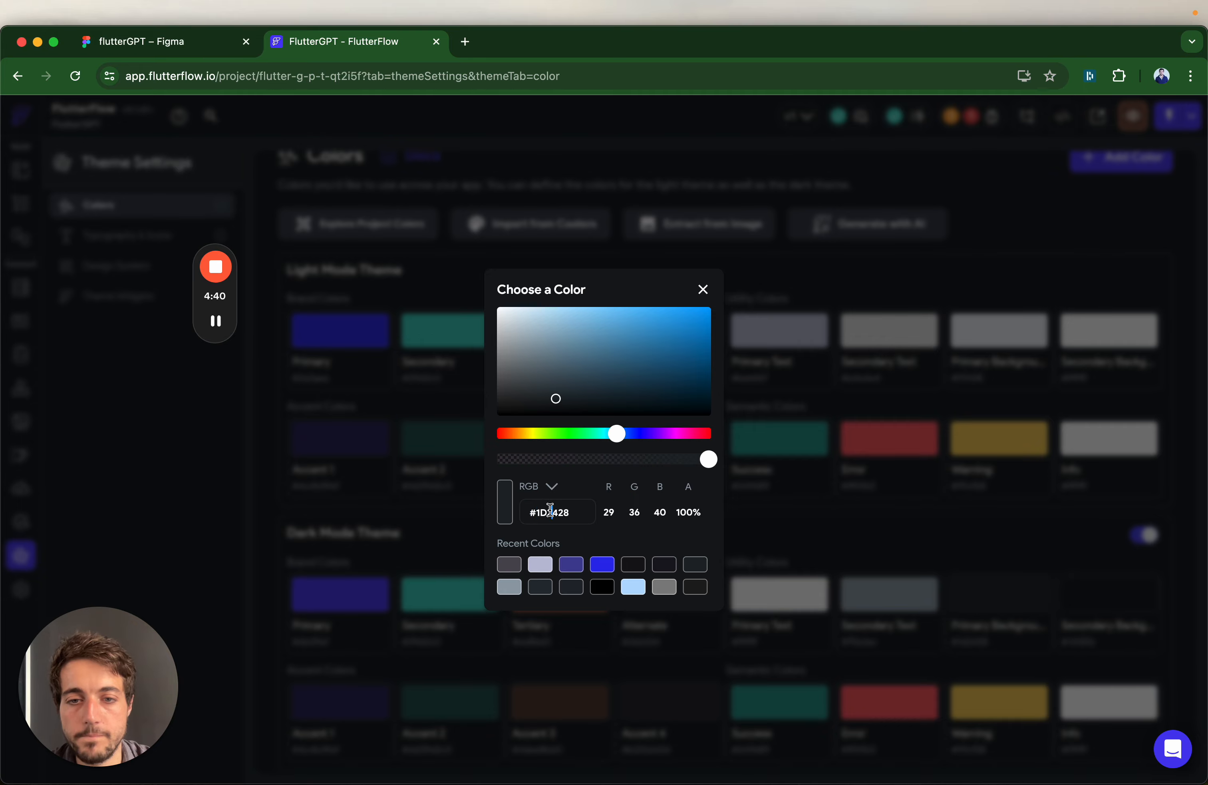
click(940, 529)
click(965, 333)
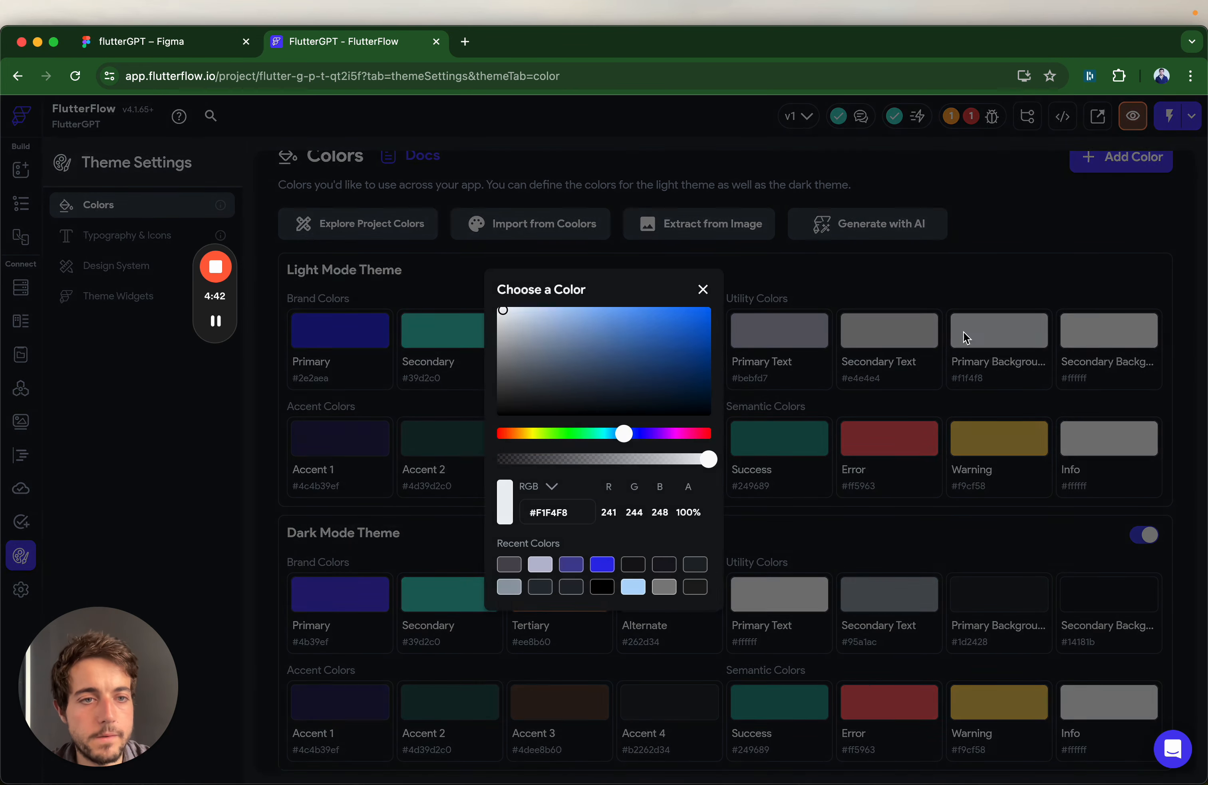
triple_click(560, 509)
text(#1D2428)
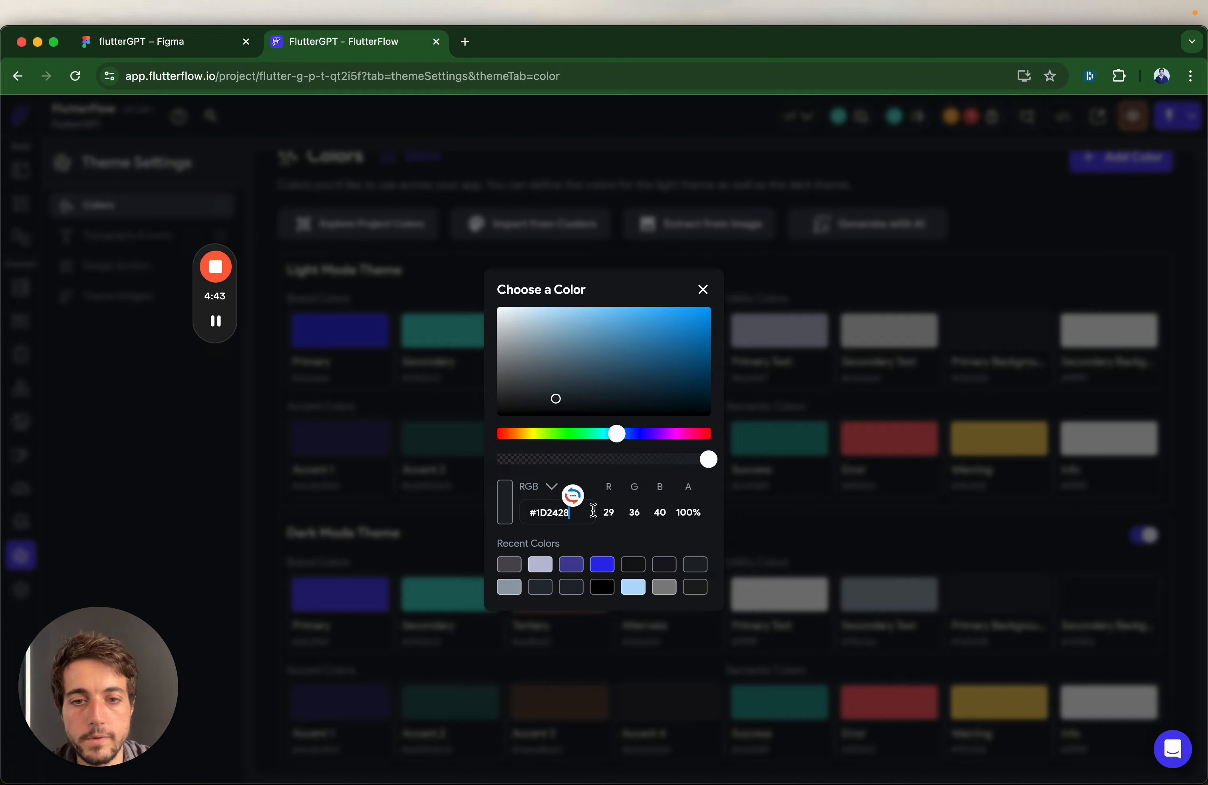
click(997, 534)
Set the light mode Secondary Background color to the dark mode value #14181B.
click(1144, 607)
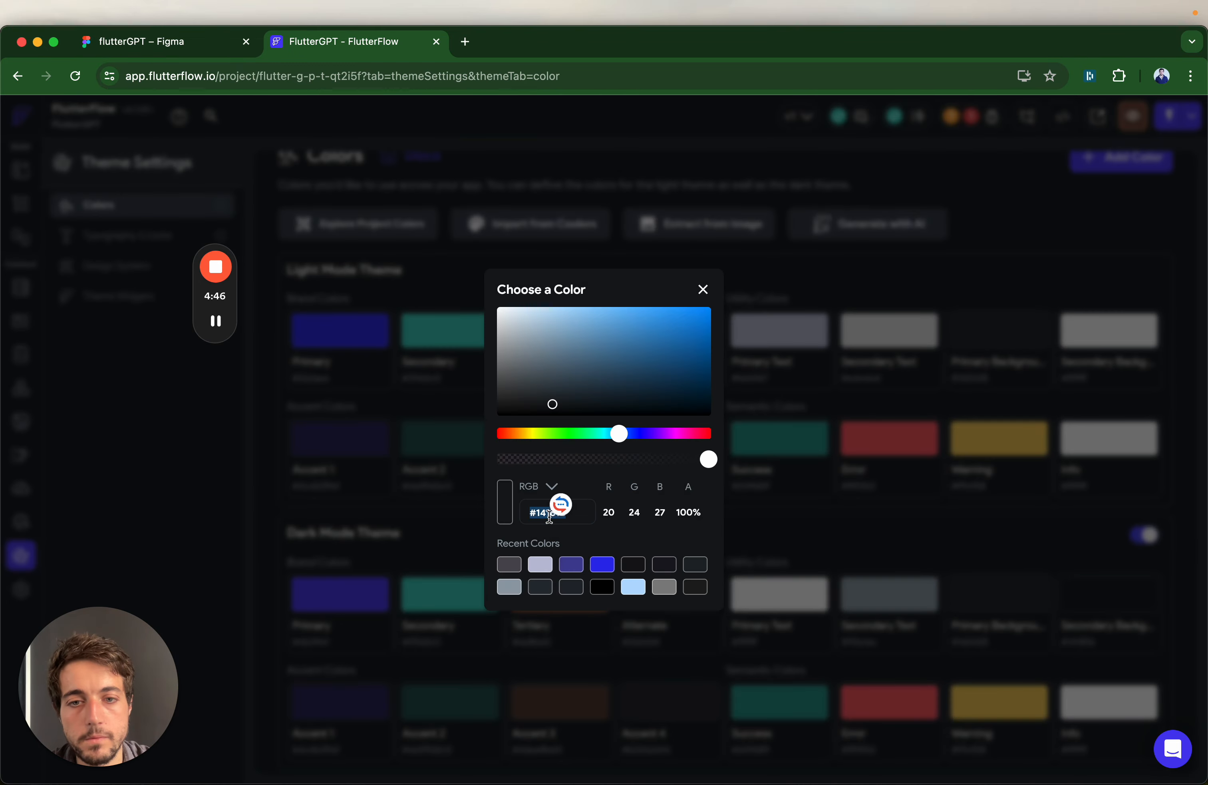
click(1098, 571)
click(1100, 334)
triple_click(546, 502)
text(#14181B)
click(1091, 555)
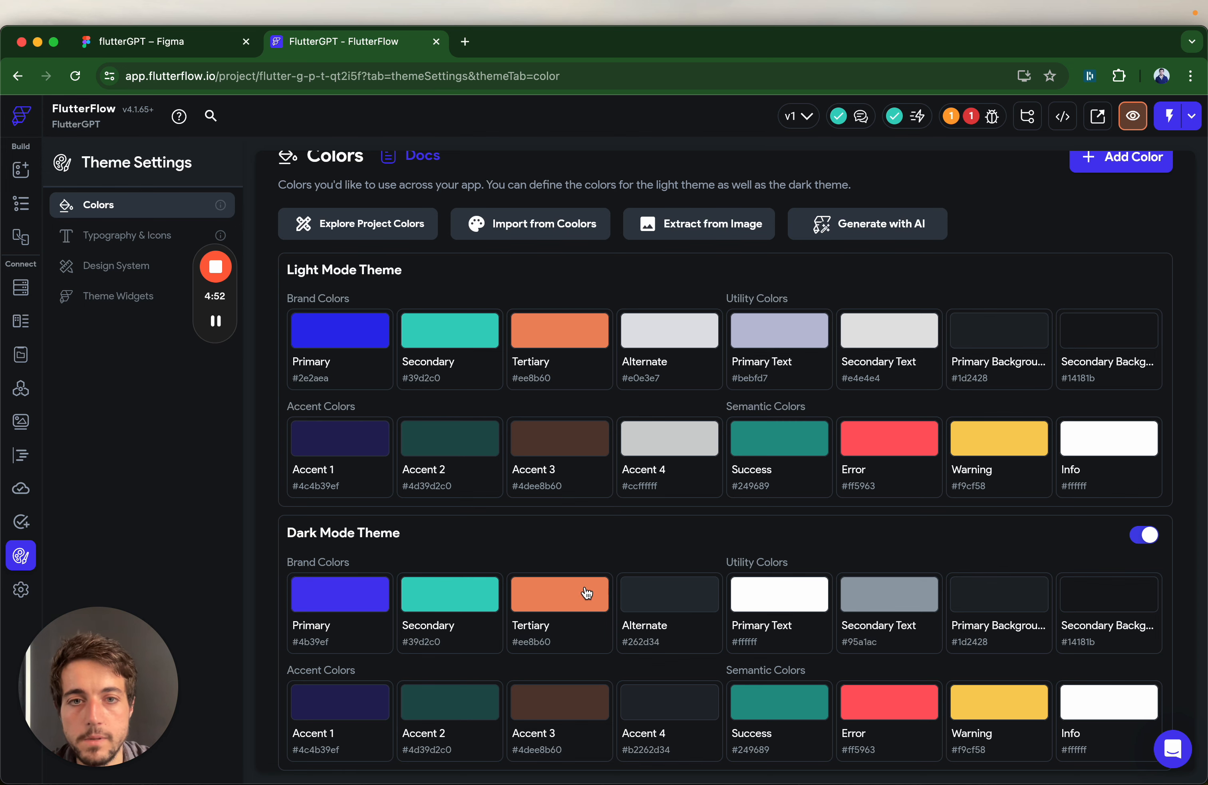
Copy the dark mode Alternate color #262D34 and apply it to the light mode Alternate color.
click(707, 581)
triple_click(550, 513)
key(cmd+c)
click(855, 526)
click(646, 333)
triple_click(552, 512)
key(cmd+v)
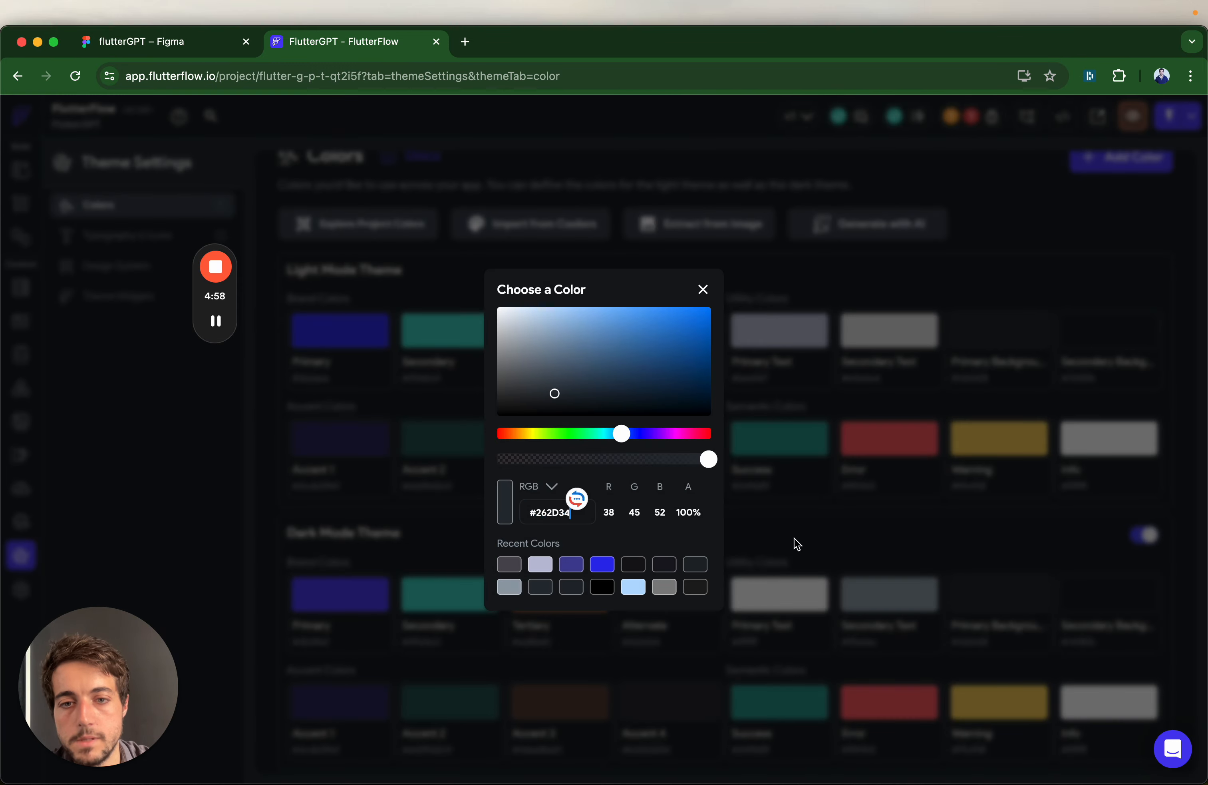
click(796, 540)
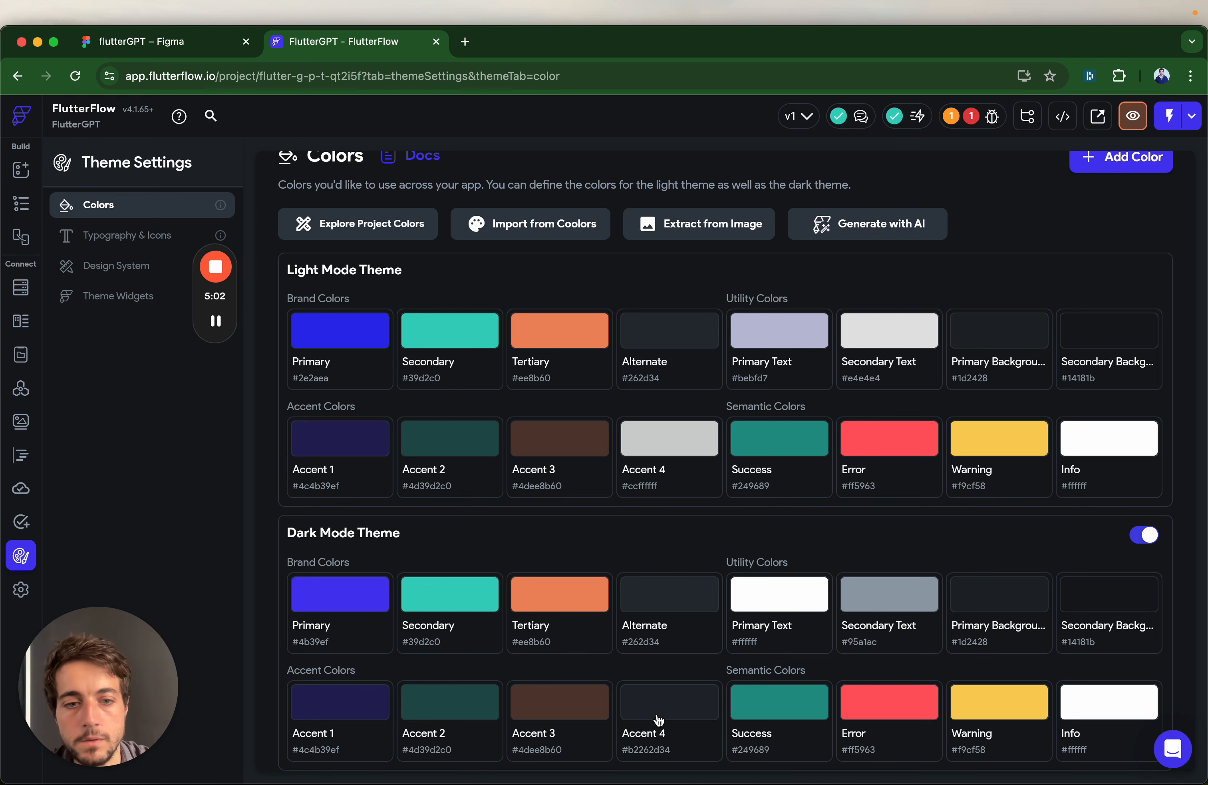
Turn off the Dark Mode Theme and view the Auth1 page with the remaining light mode colors.
click(1143, 535)
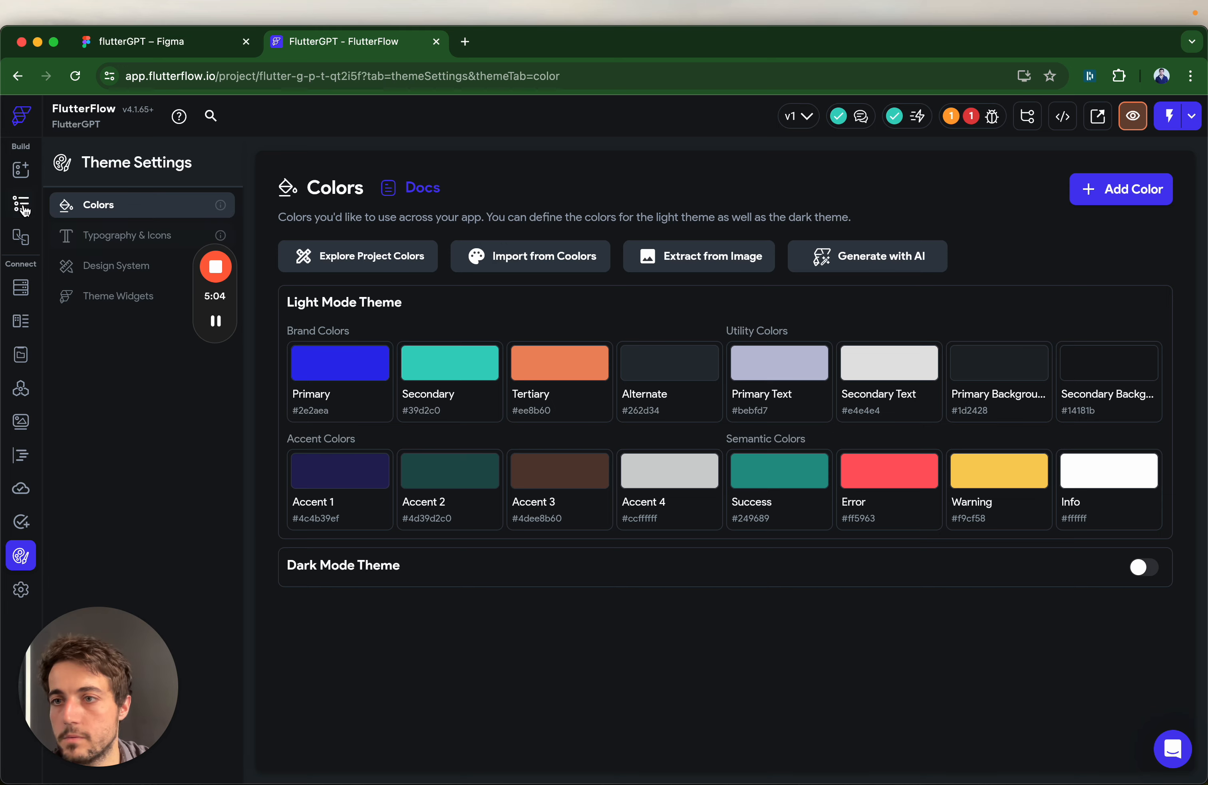
click(21, 203)
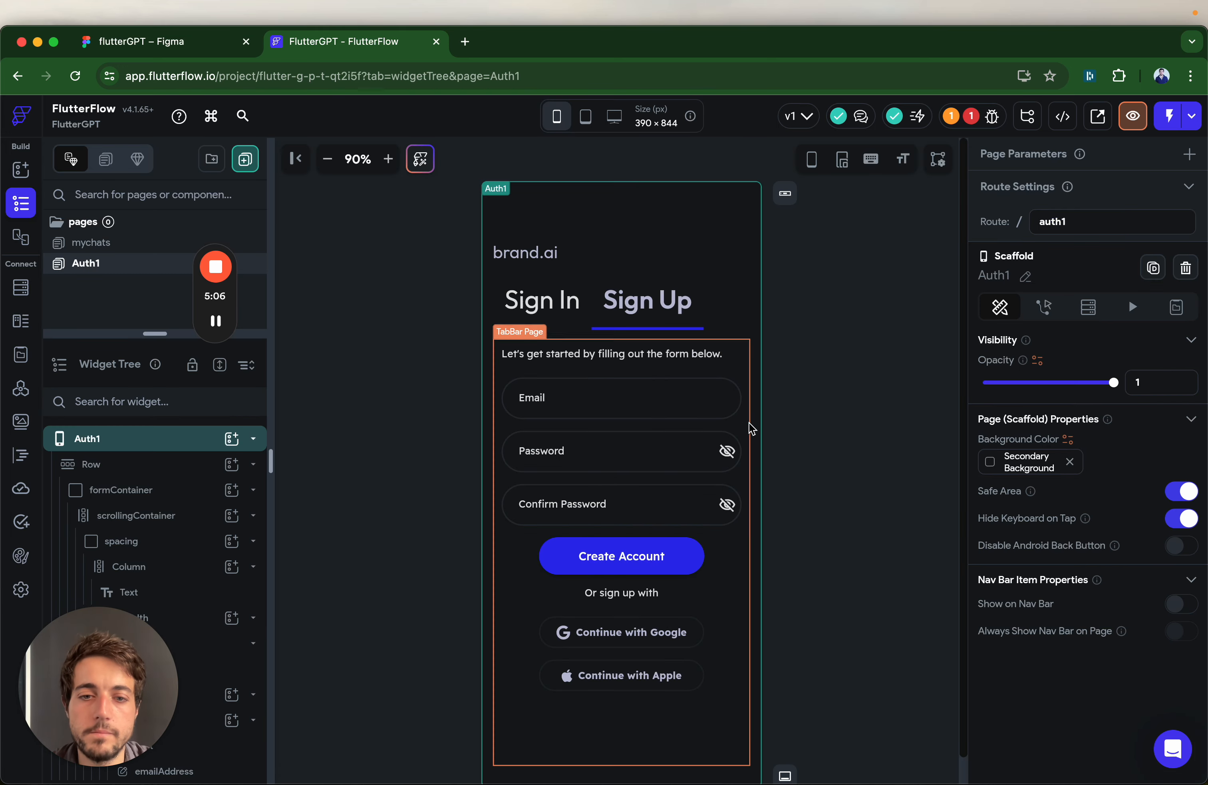
scroll(764, 423, down, 2)
scroll(862, 631, up, 2)
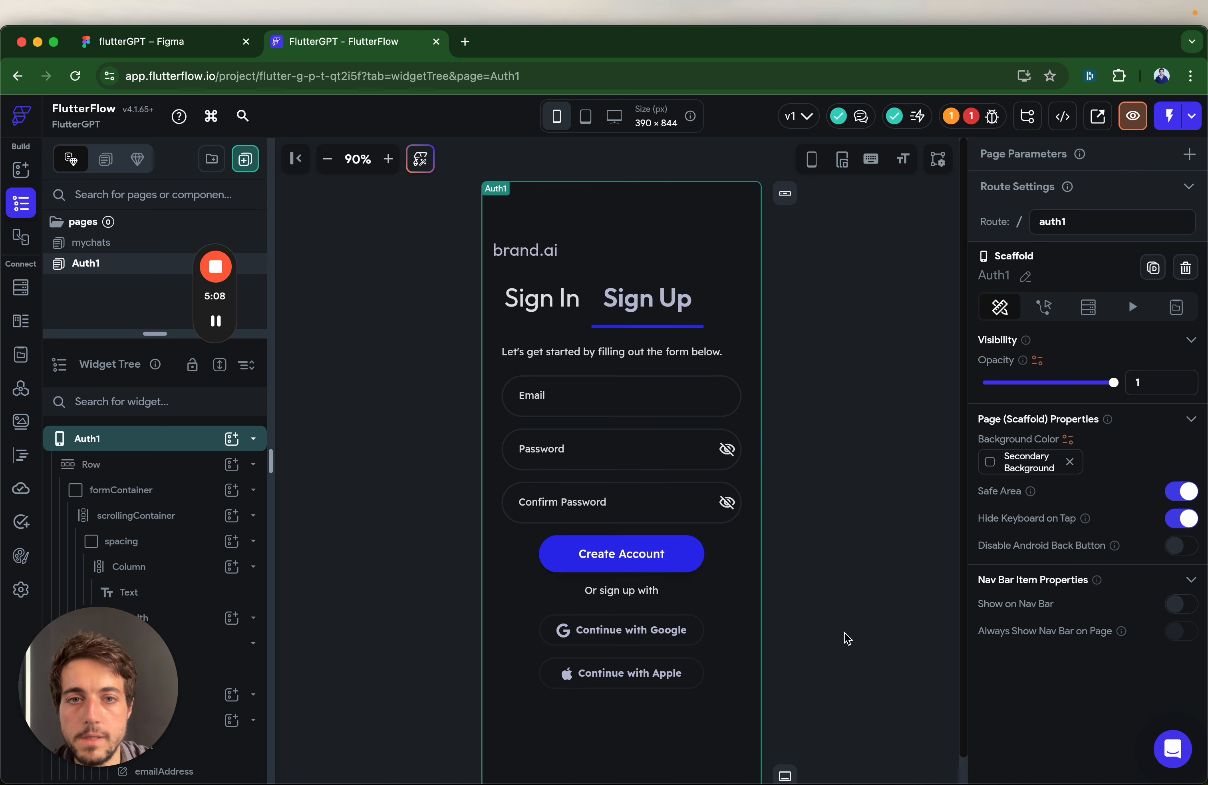
Compare the Auth1 page with the Figma palette and check the Sign In and Sign Up tabs in turn.
click(562, 327)
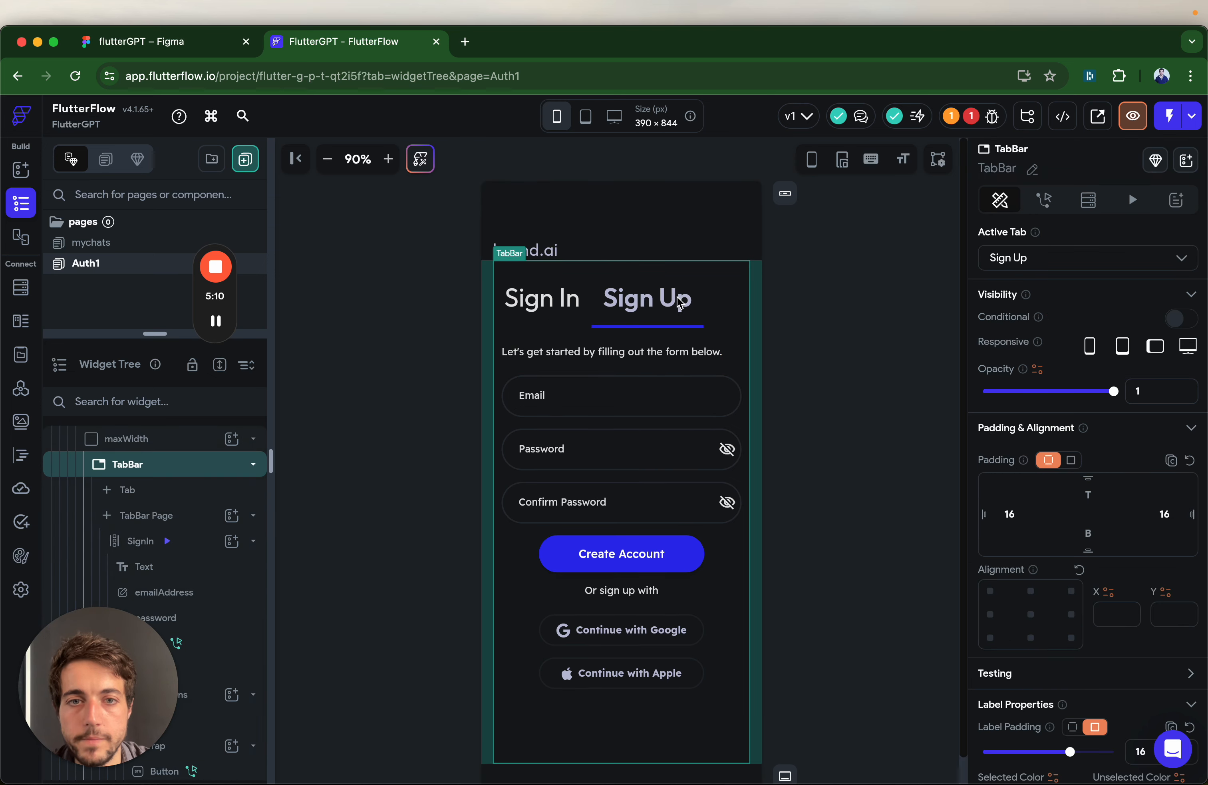
click(173, 43)
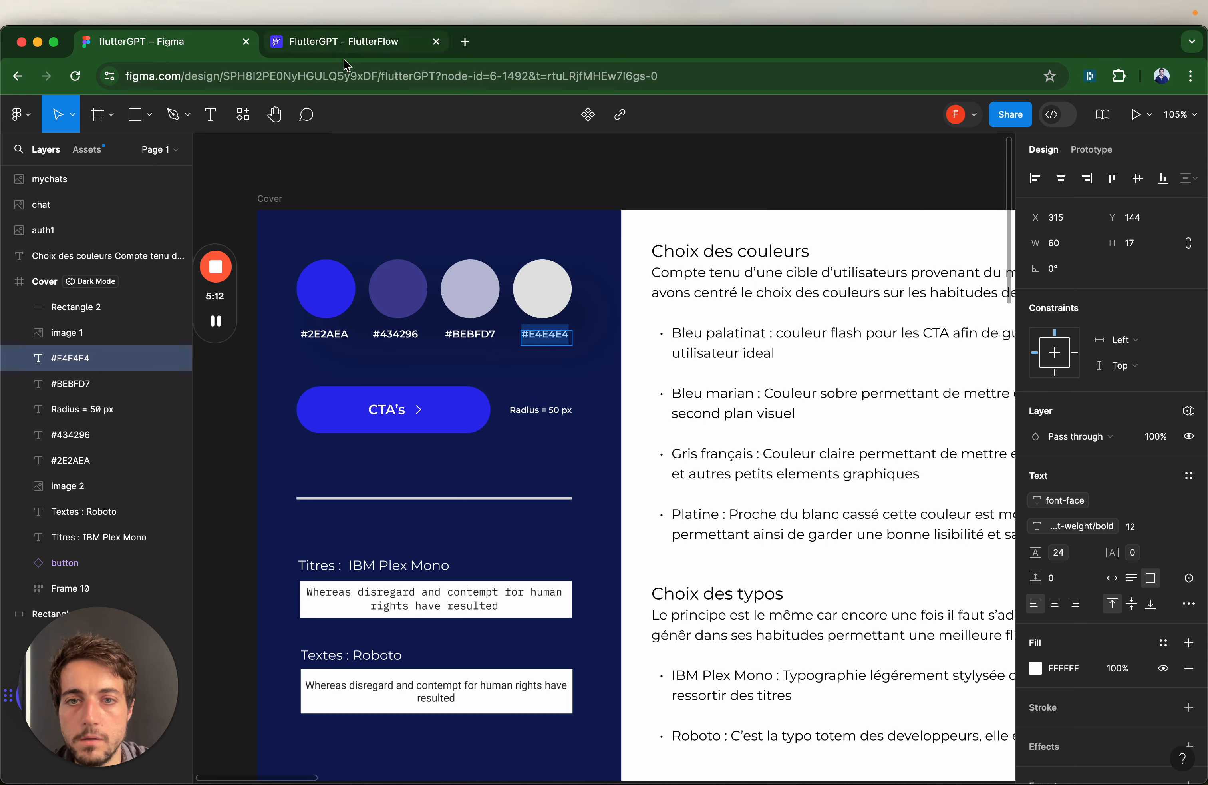
click(352, 50)
click(526, 301)
click(661, 299)
click(562, 304)
click(662, 306)
click(575, 310)
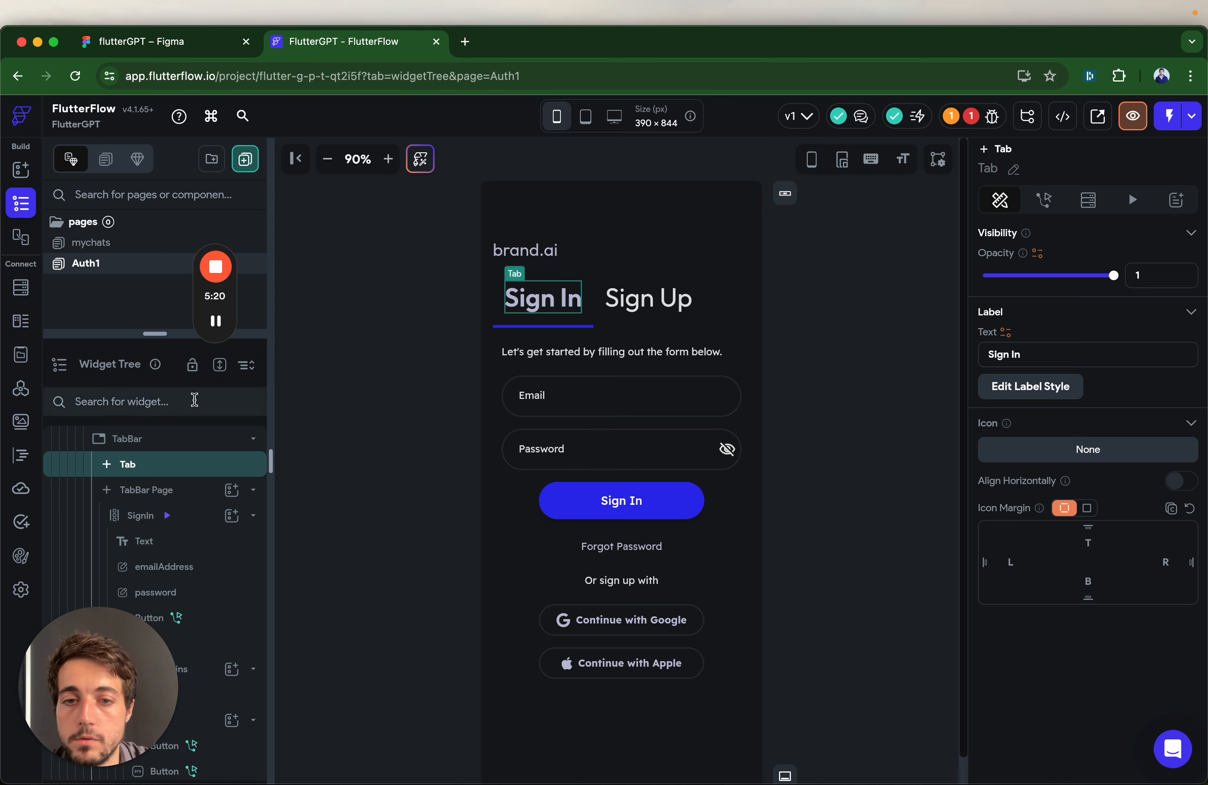
scroll(805, 561, down, 1)
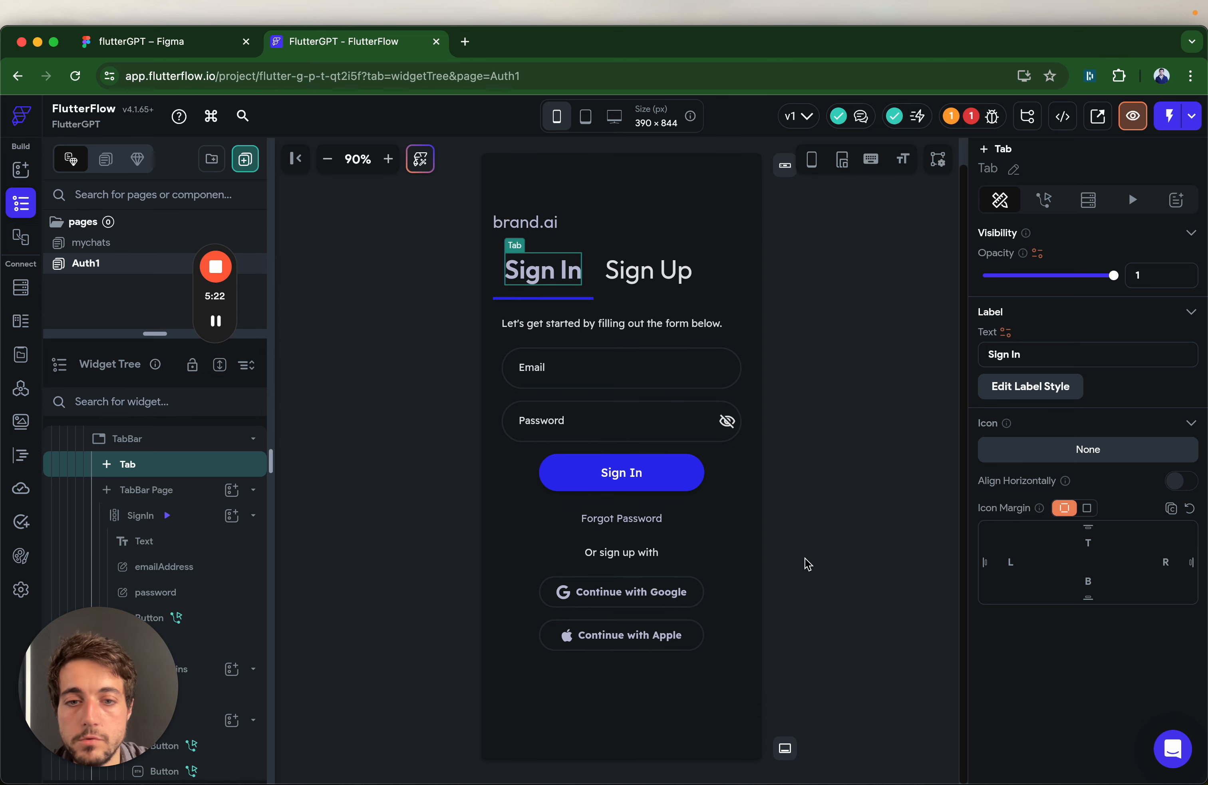
Check the theme colors on the mychats and Auth1 pages, and view the whole Cover frame in Figma.
click(128, 250)
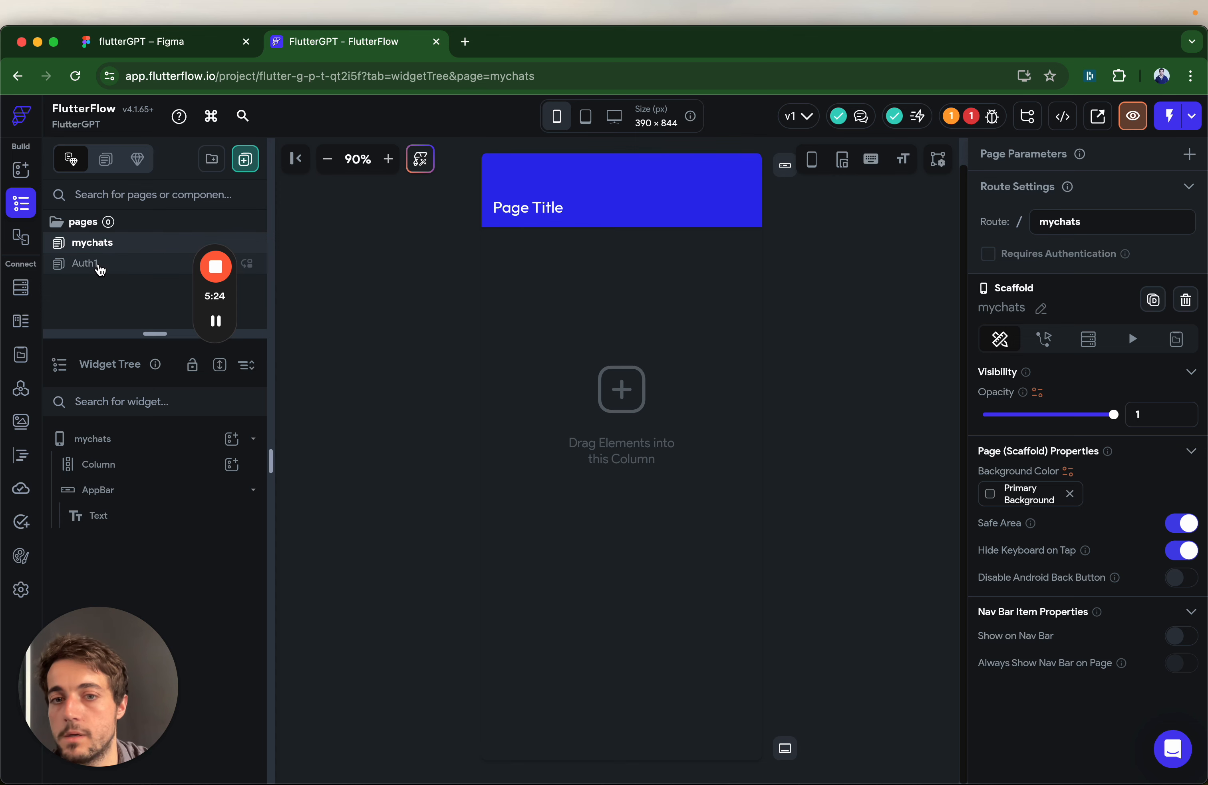
click(100, 269)
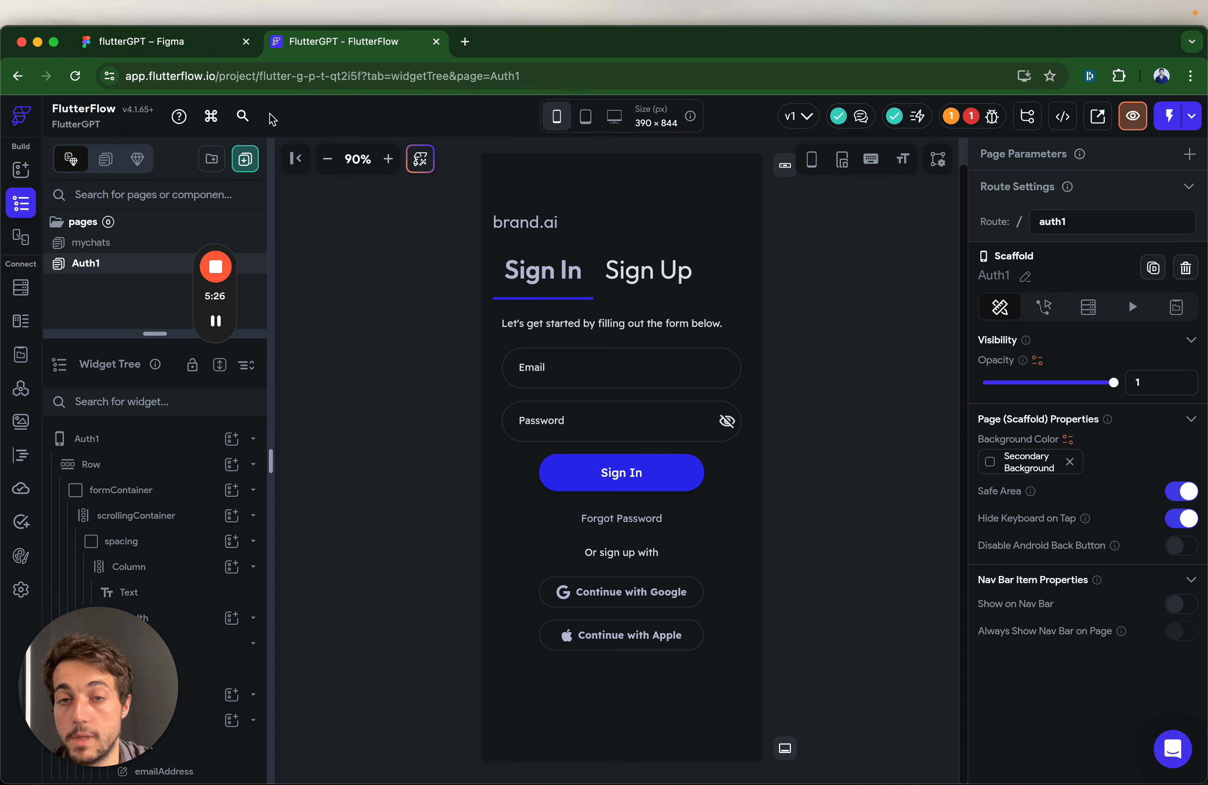
click(180, 48)
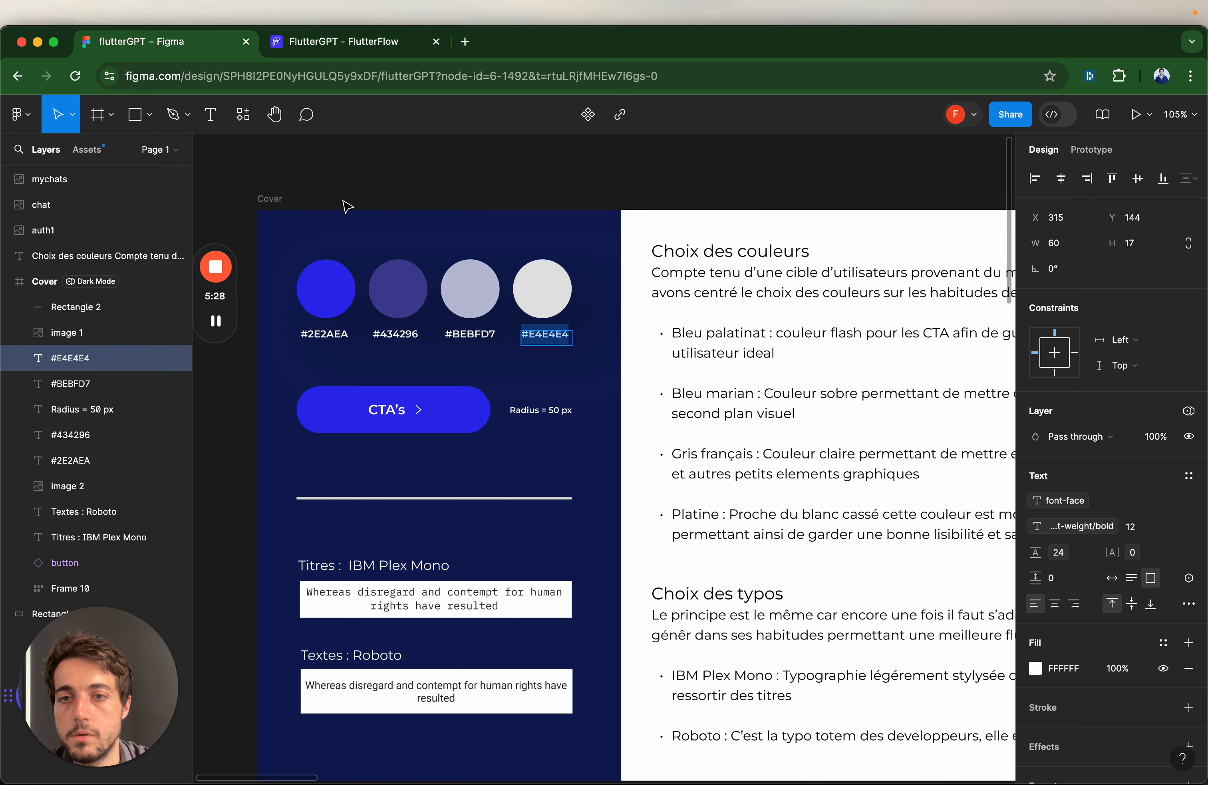
scroll(552, 505, down, 5)
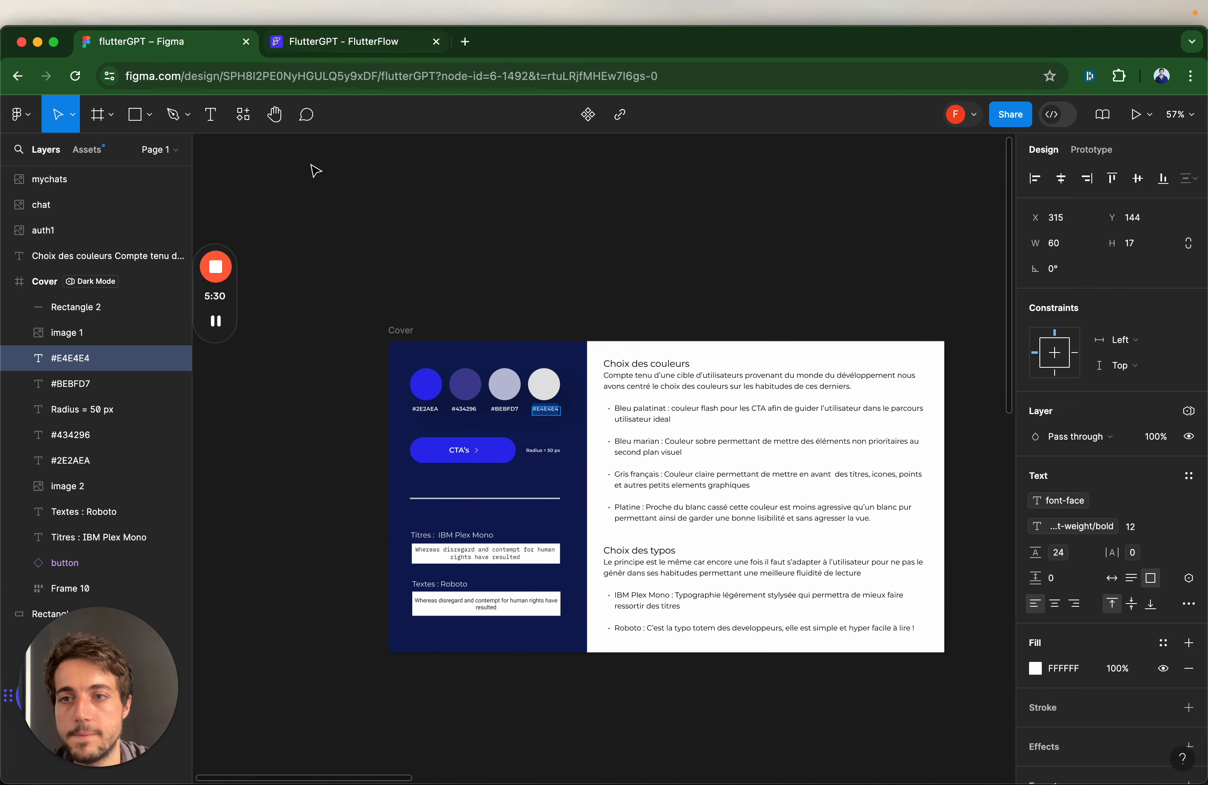
Switch back to FlutterFlow and review the text styles, from Display Large to Body Small, in the theme's typography settings.
click(339, 44)
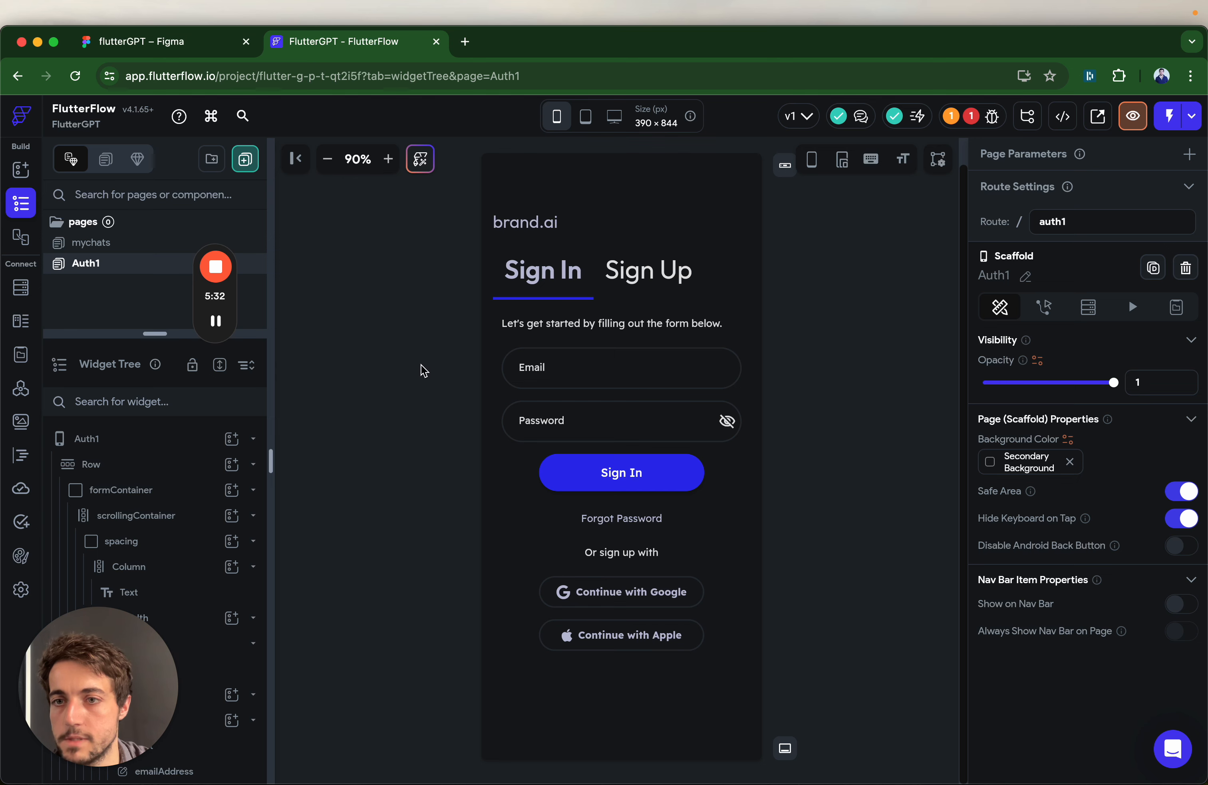
click(21, 556)
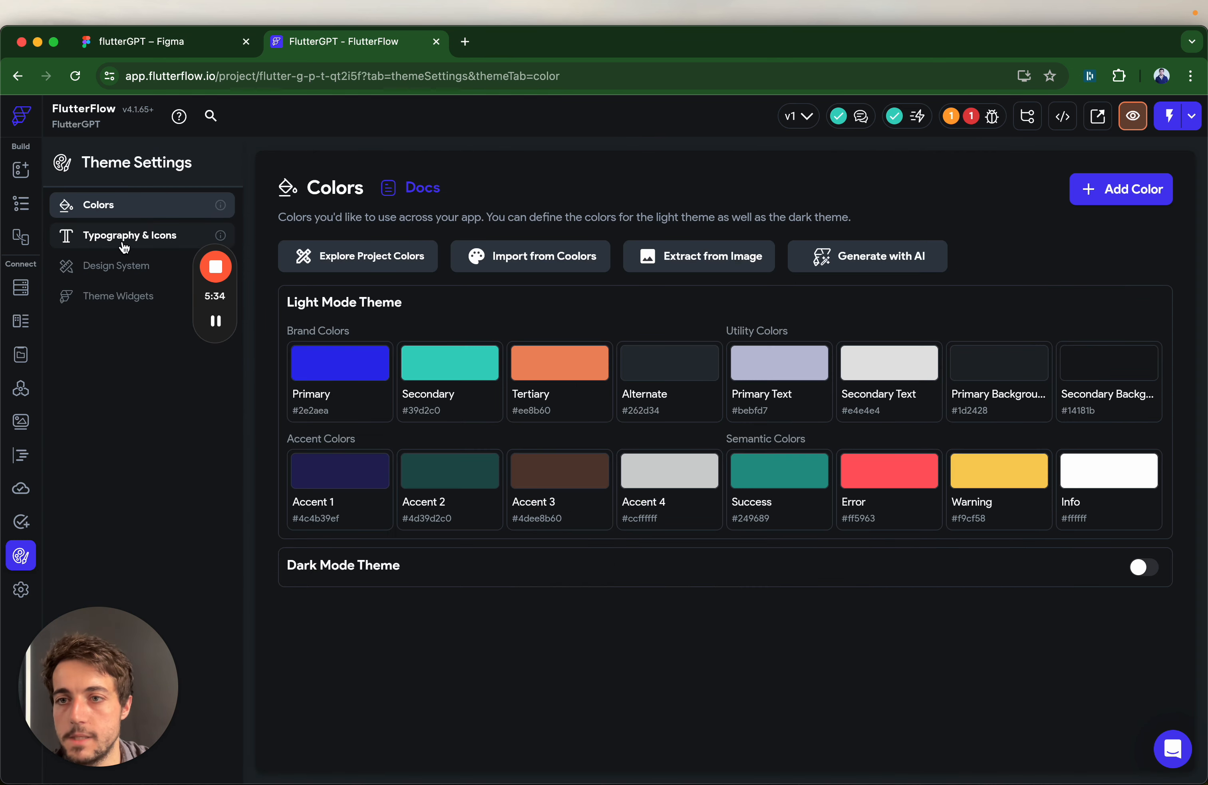
click(130, 235)
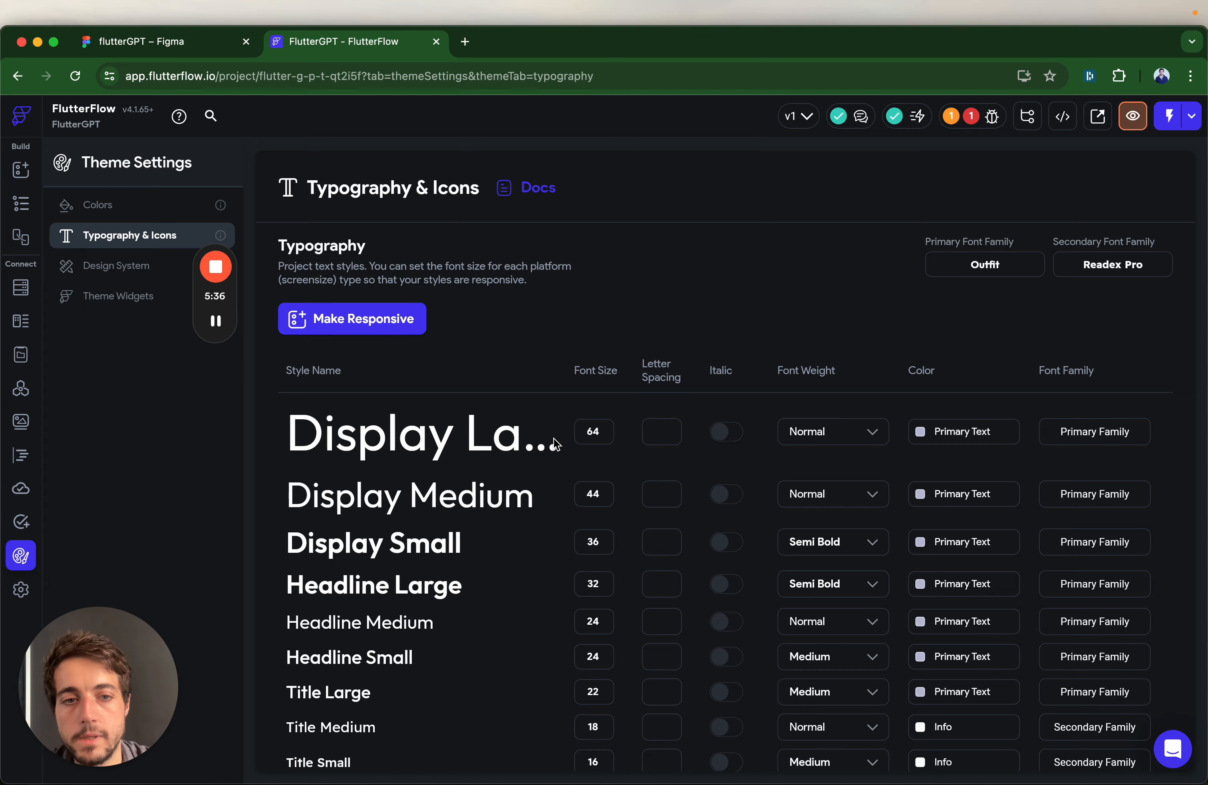
scroll(553, 438, down, 5)
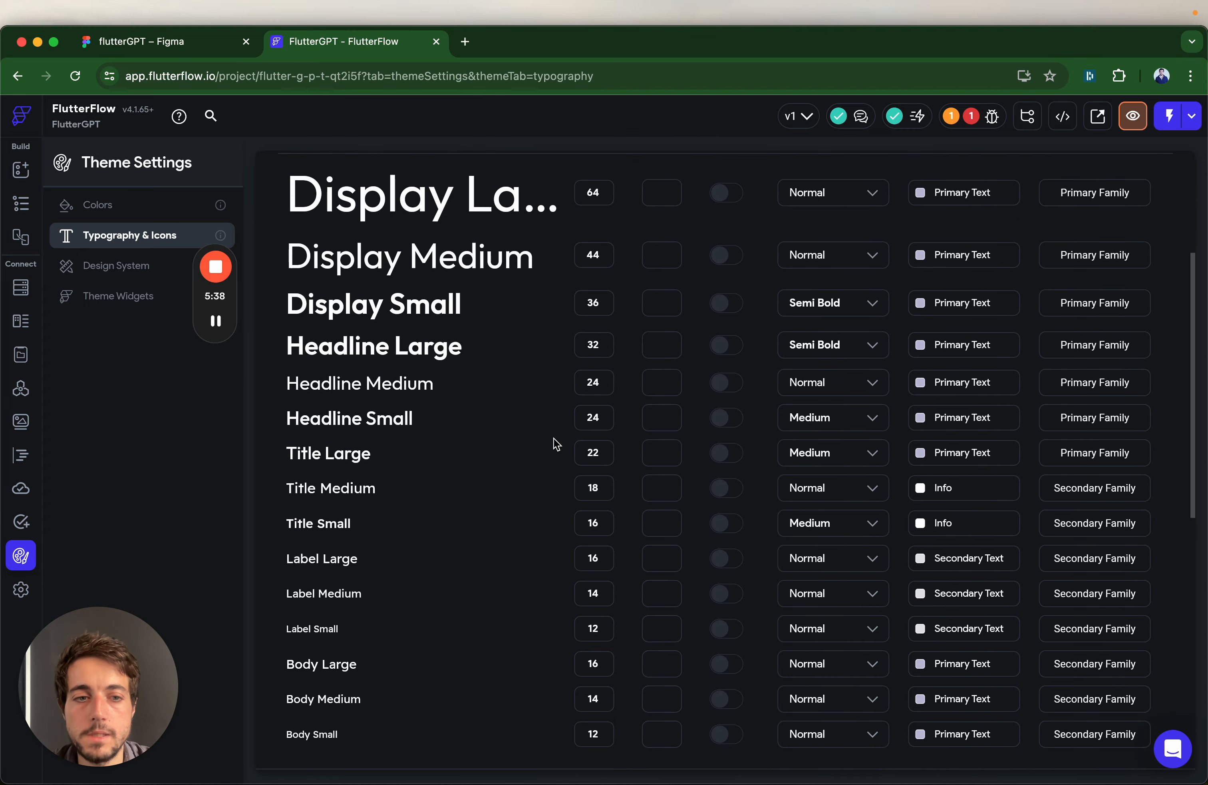
scroll(556, 445, down, 3)
scroll(556, 445, up, 5)
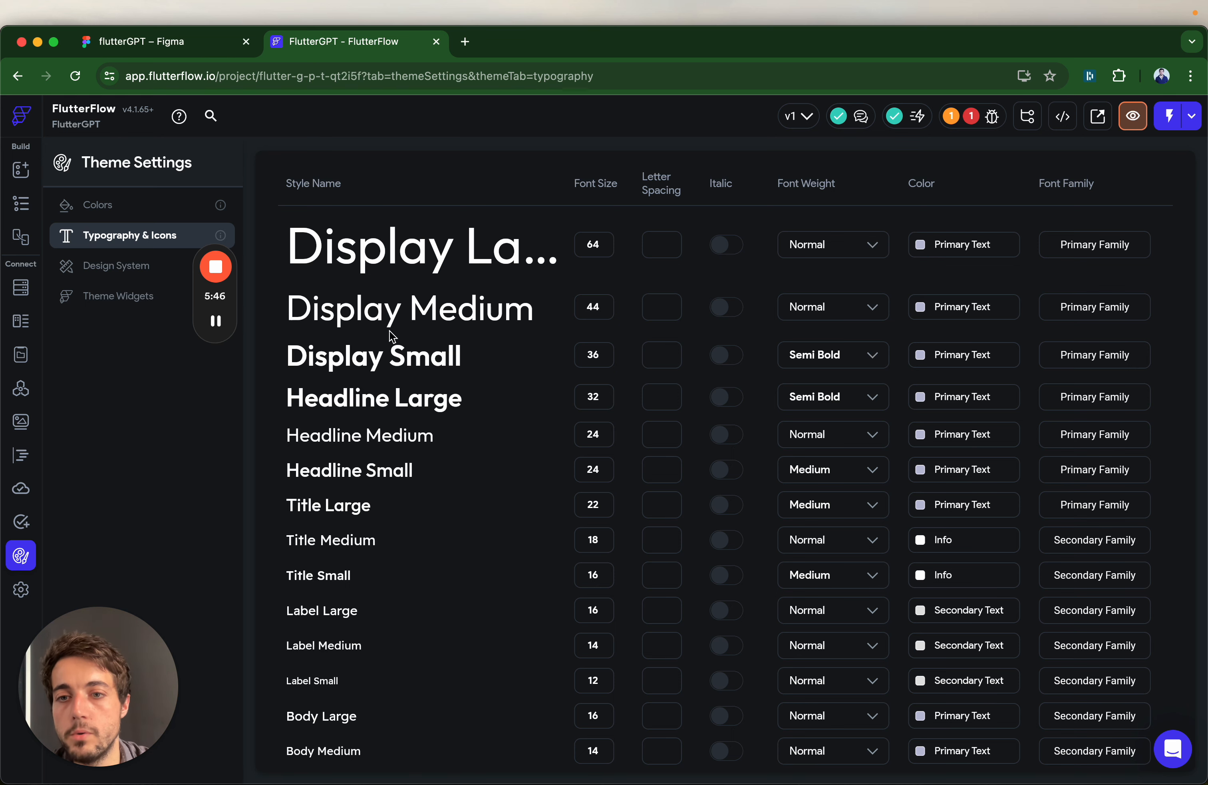
scroll(391, 337, down, 5)
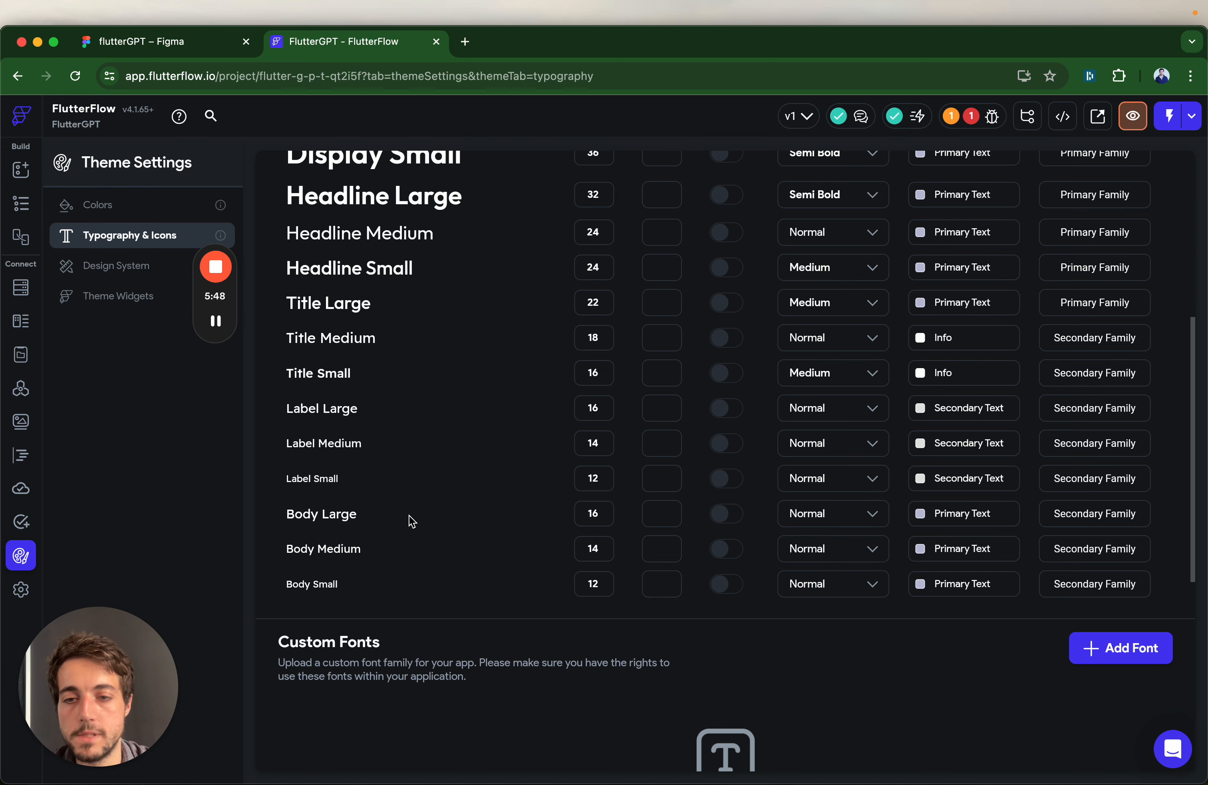
Examine the theme text styles available for the Forgot Password button on the Auth1 page.
scroll(327, 582, up, 8)
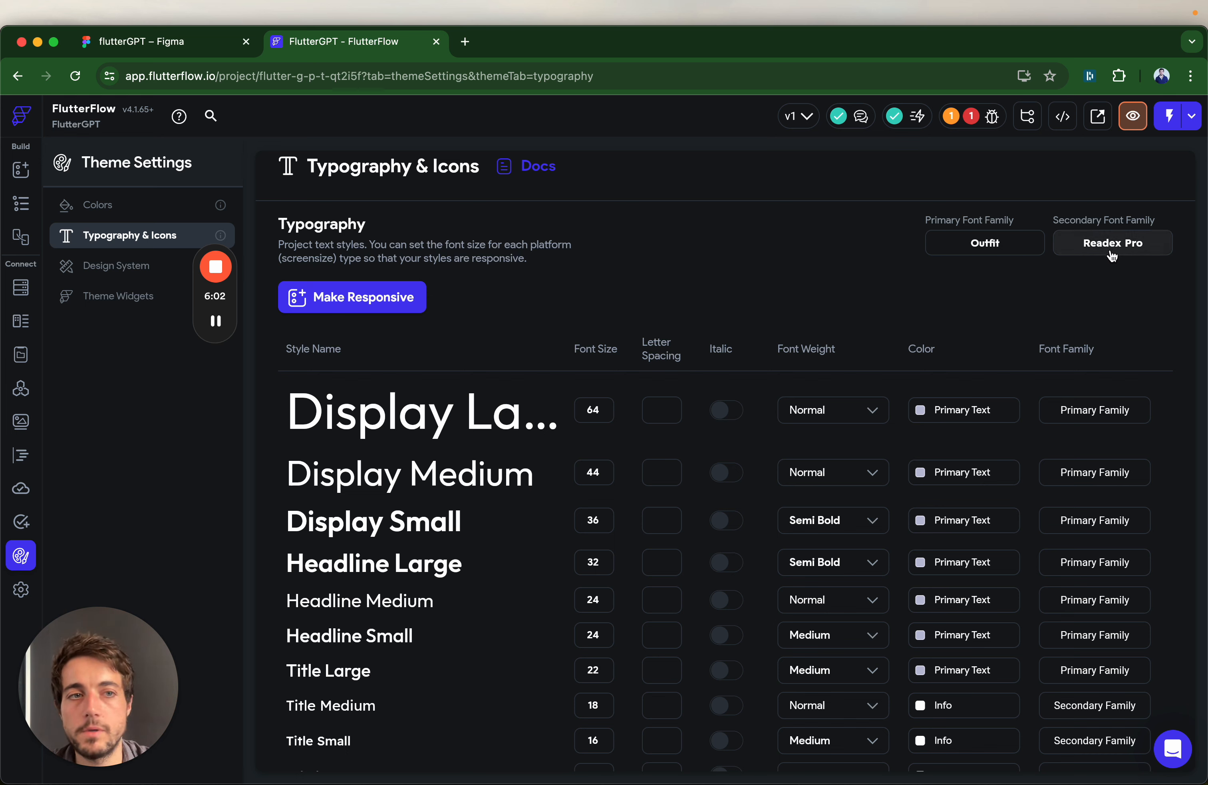
click(21, 203)
click(625, 550)
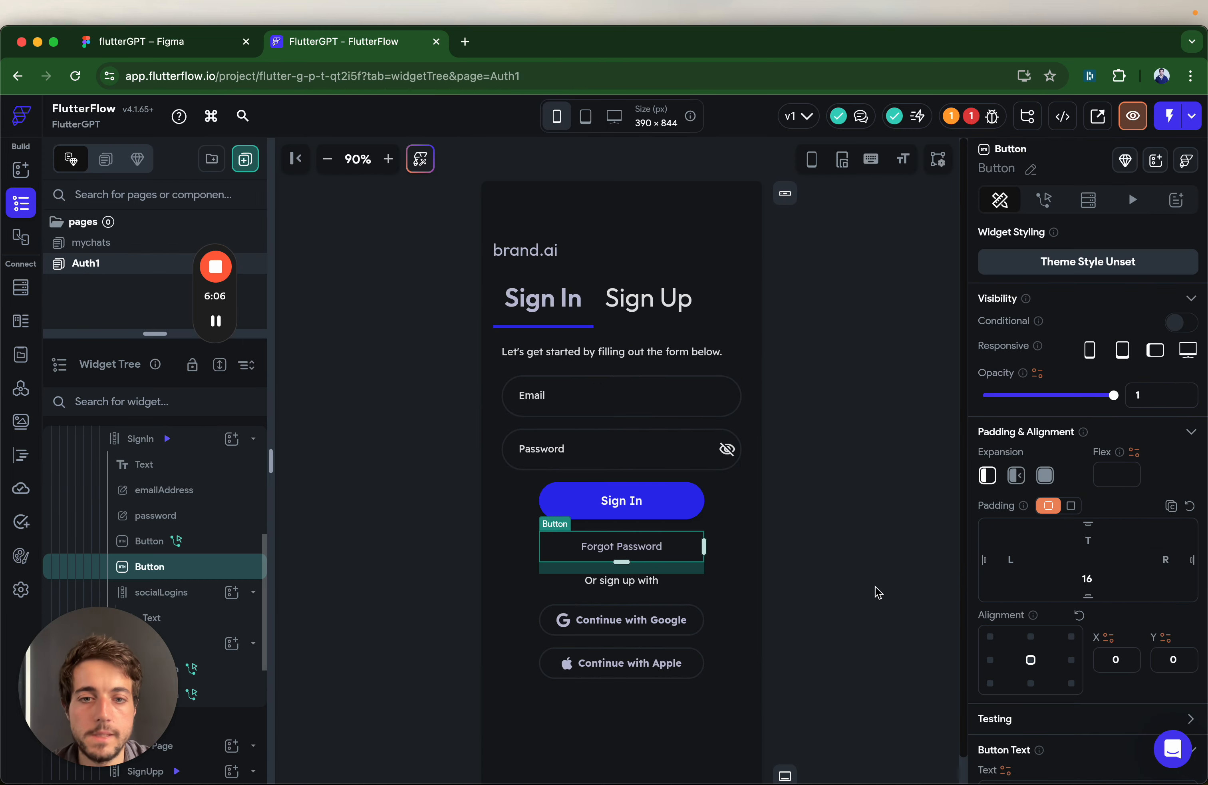
scroll(1152, 599, down, 5)
scroll(1153, 599, down, 2)
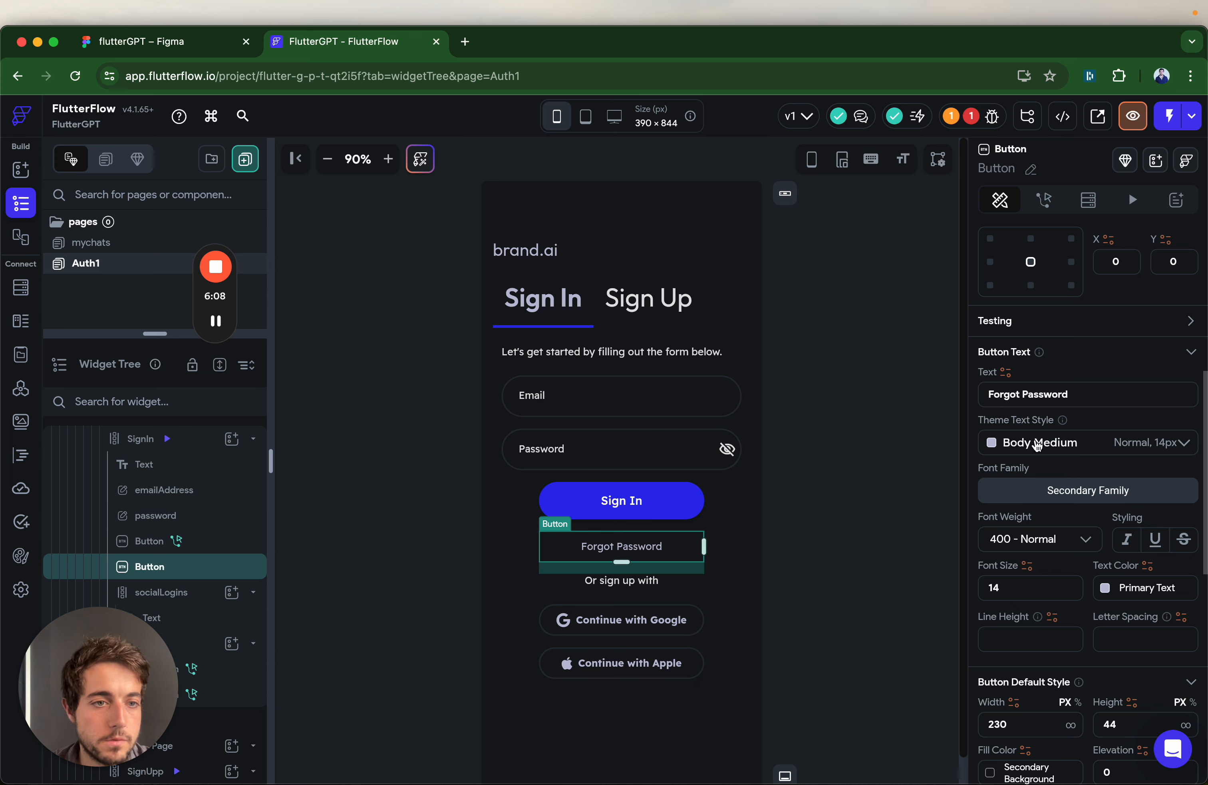
click(1026, 443)
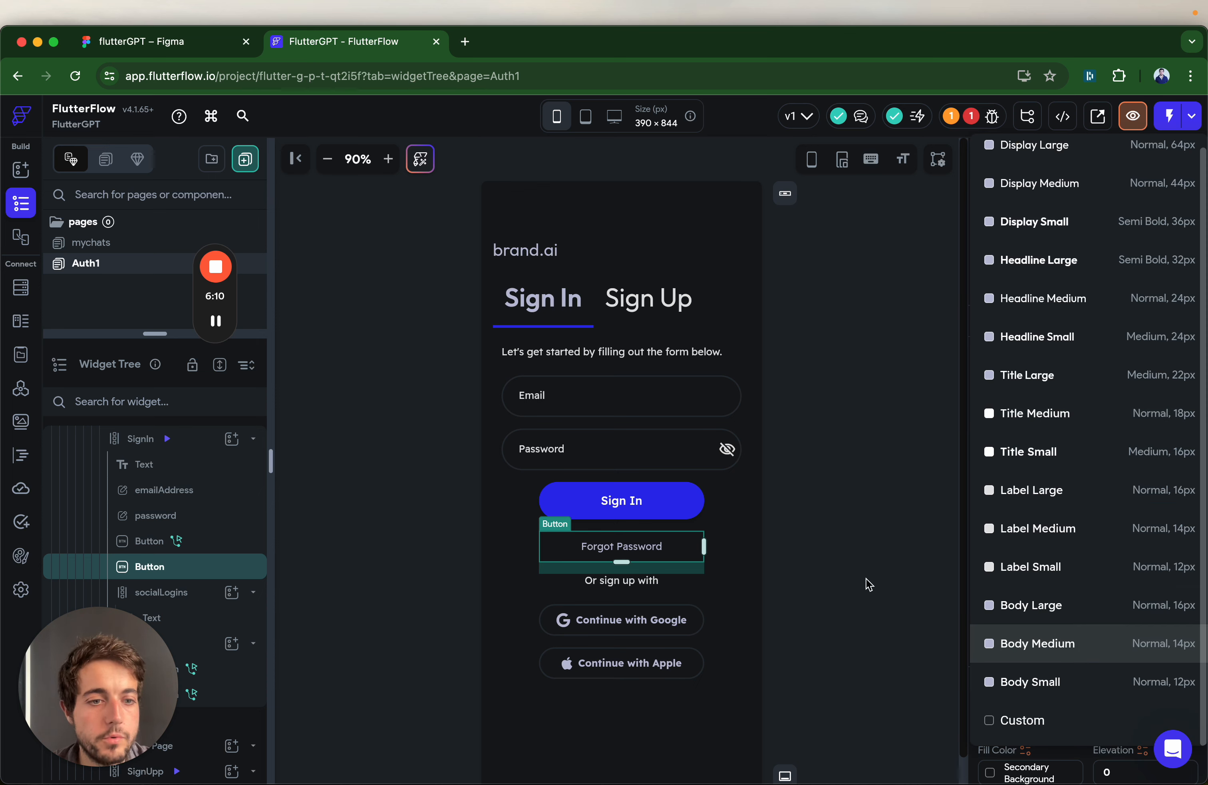
click(872, 585)
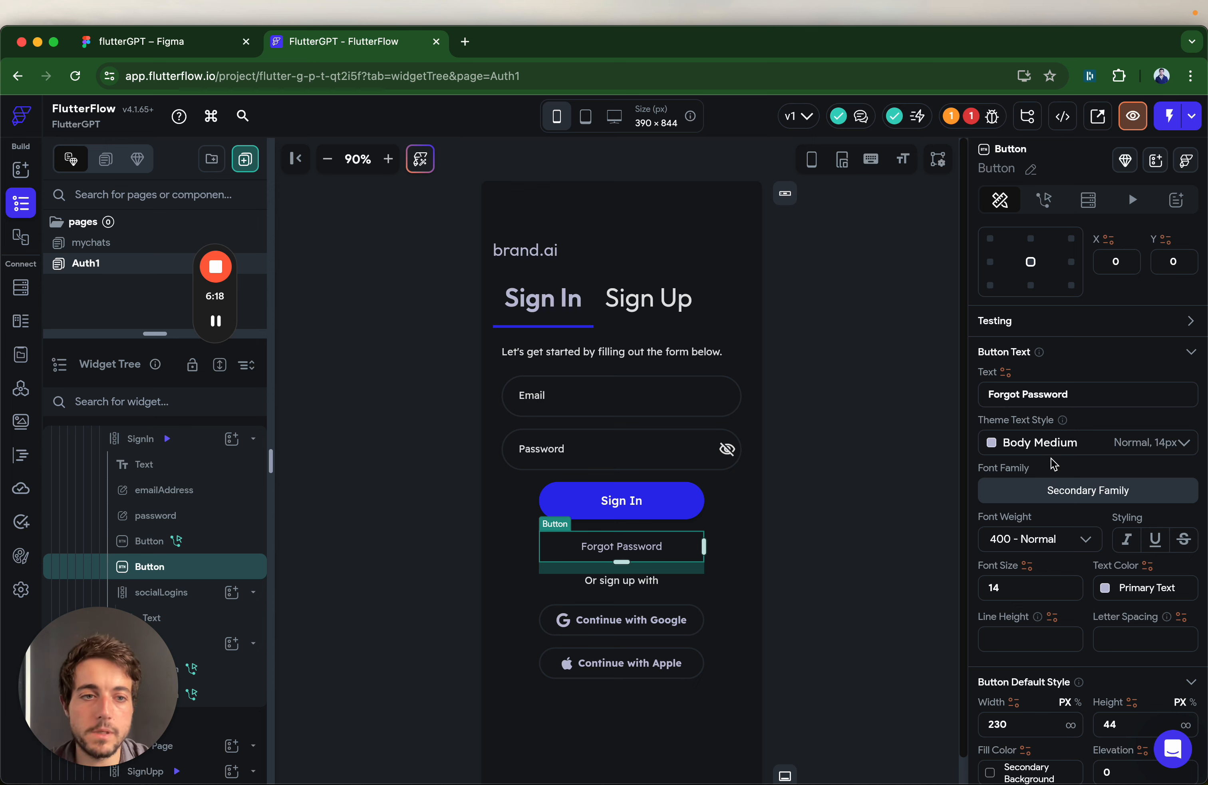
click(1073, 443)
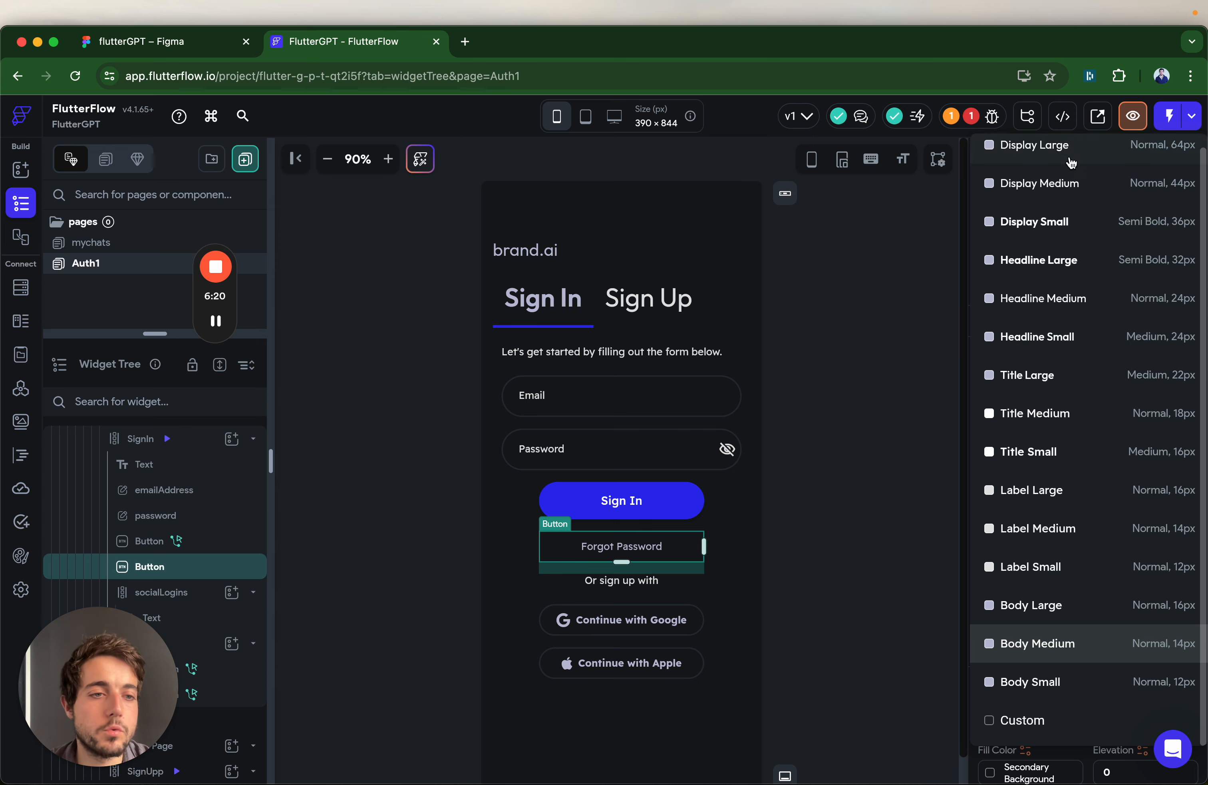
scroll(1059, 263, up, 1)
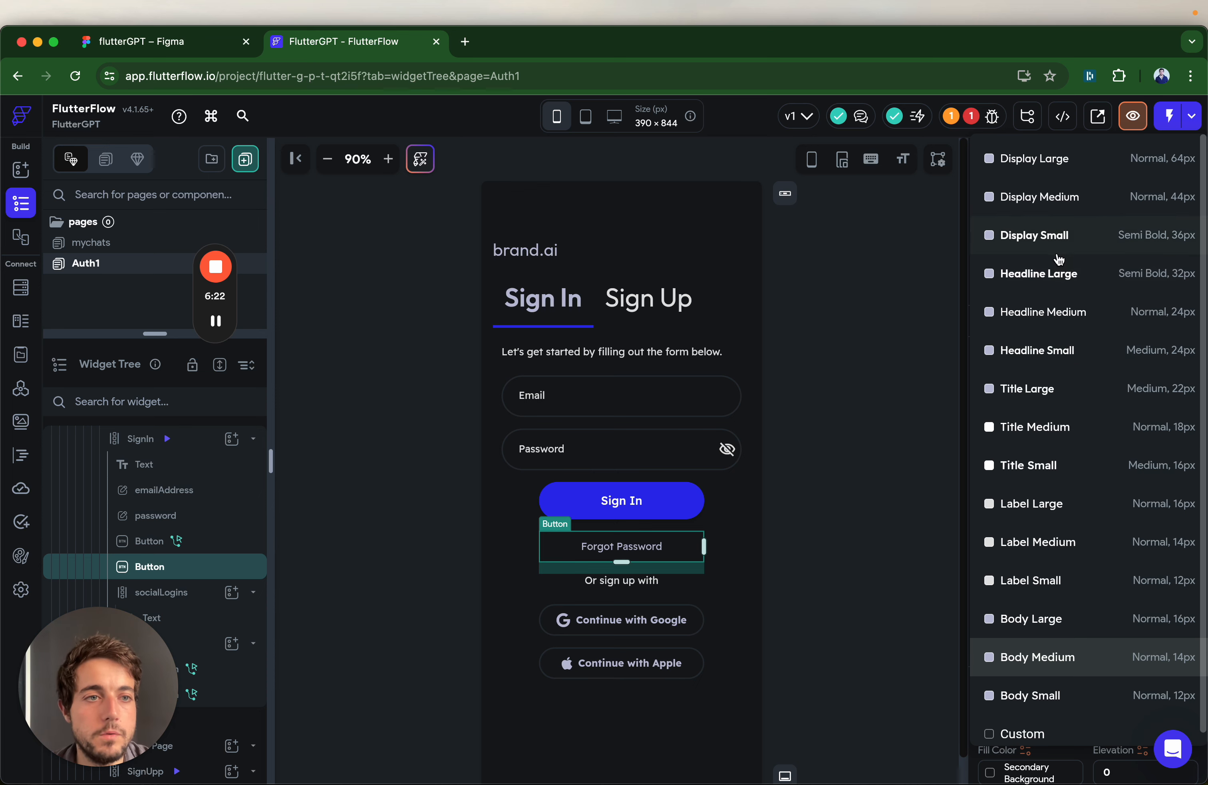
Set the theme's primary font family to IBM Plex Mono, copying the title font name from the Figma Cover frame.
click(19, 564)
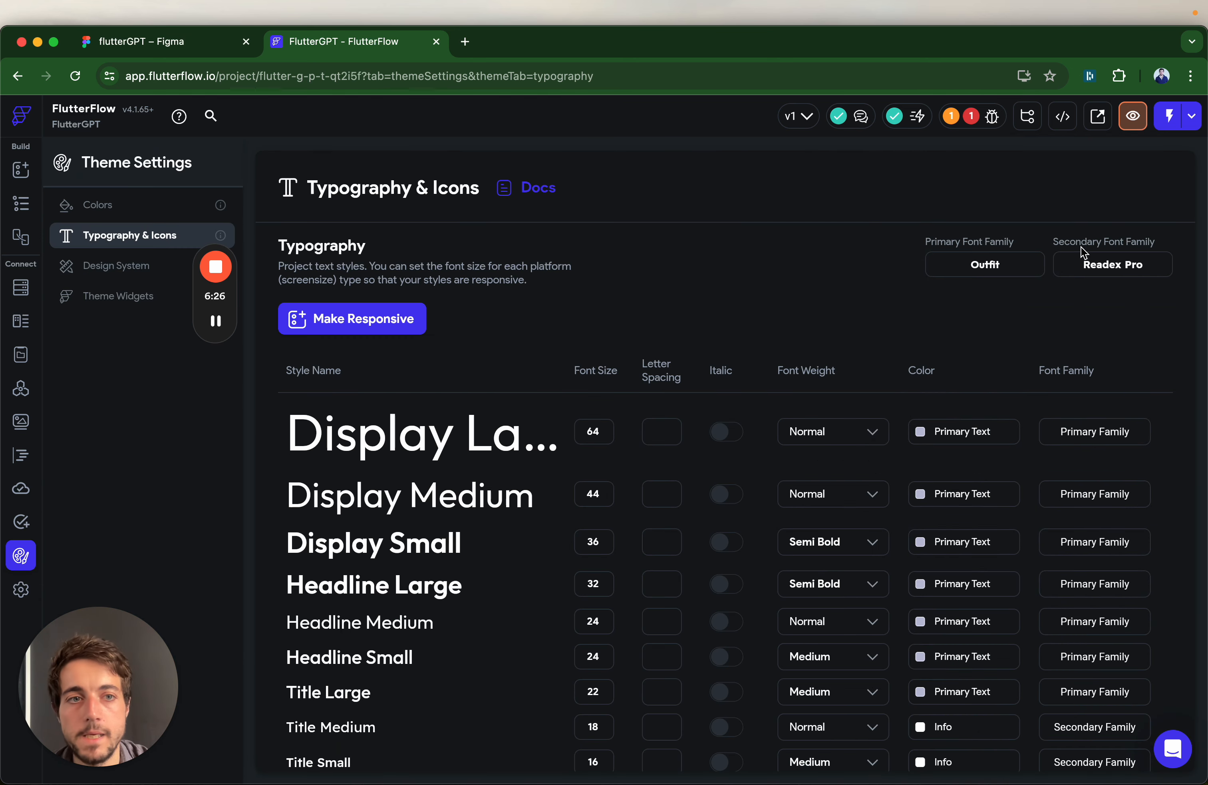
click(976, 275)
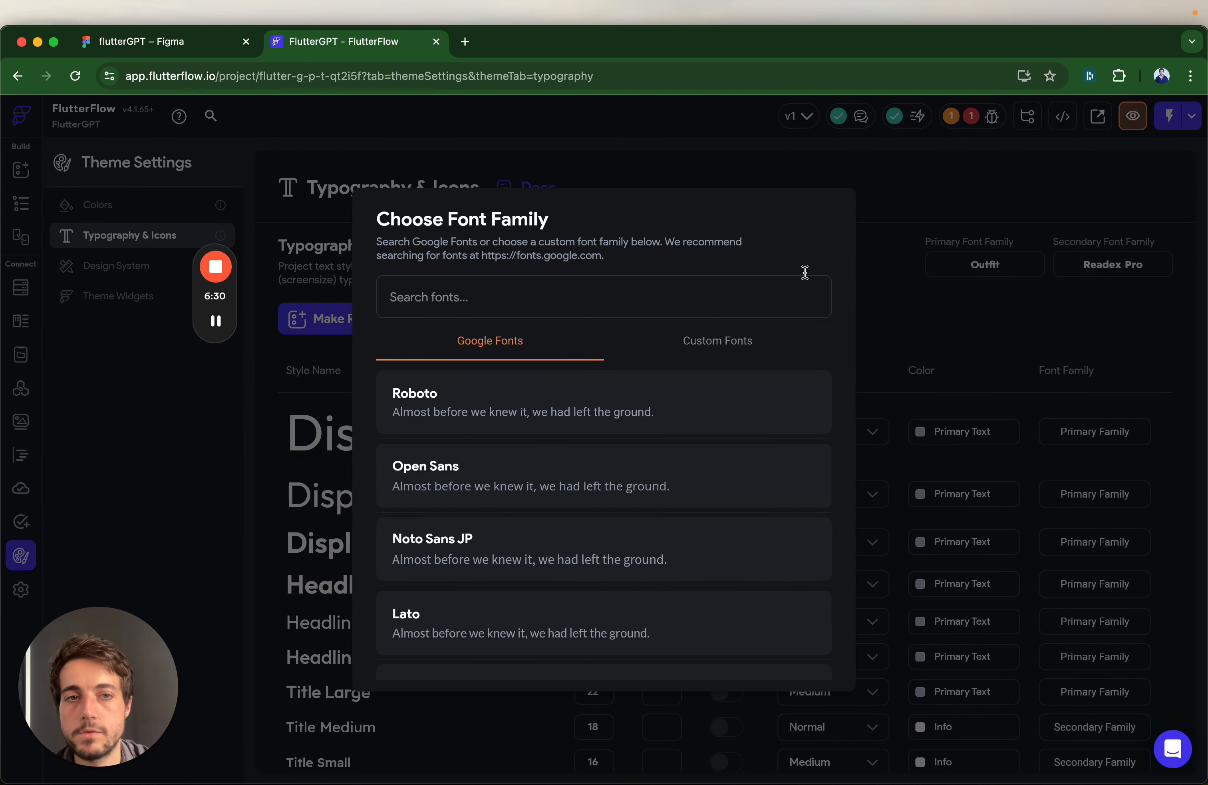
click(133, 45)
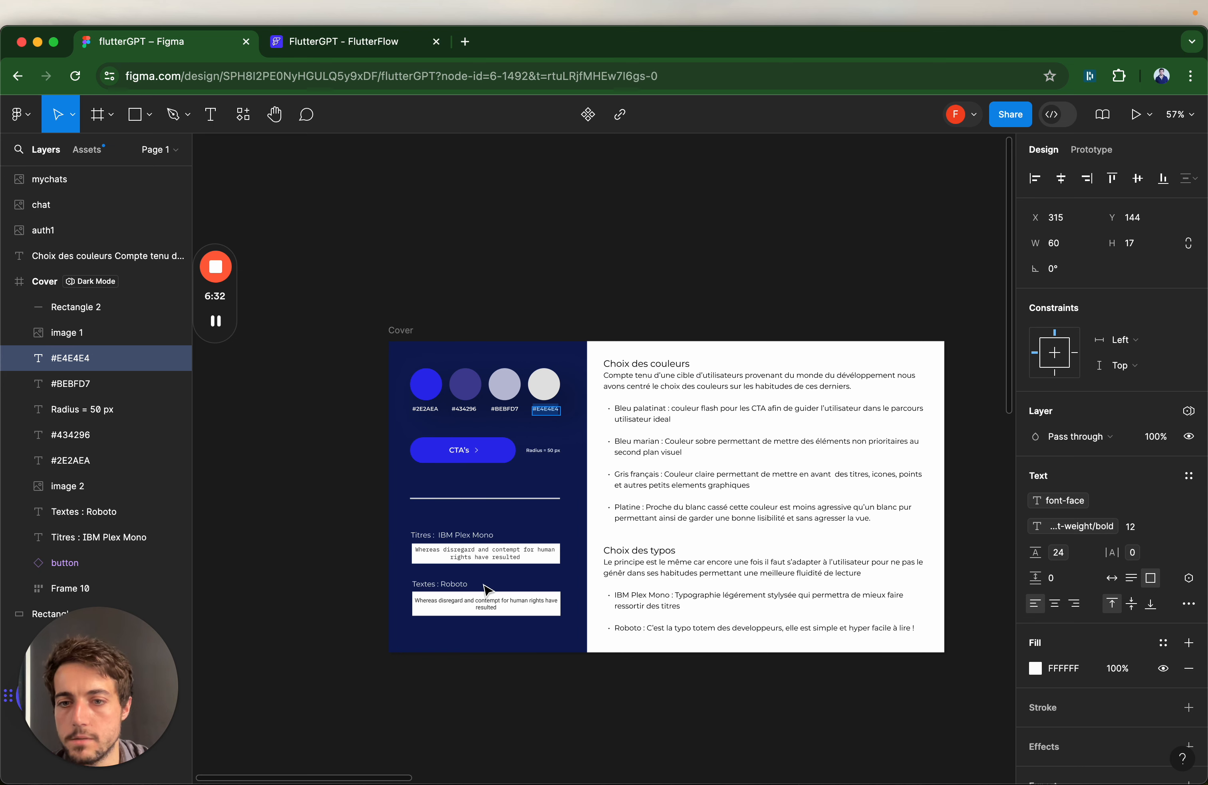
scroll(425, 550, up, 5)
click(442, 525)
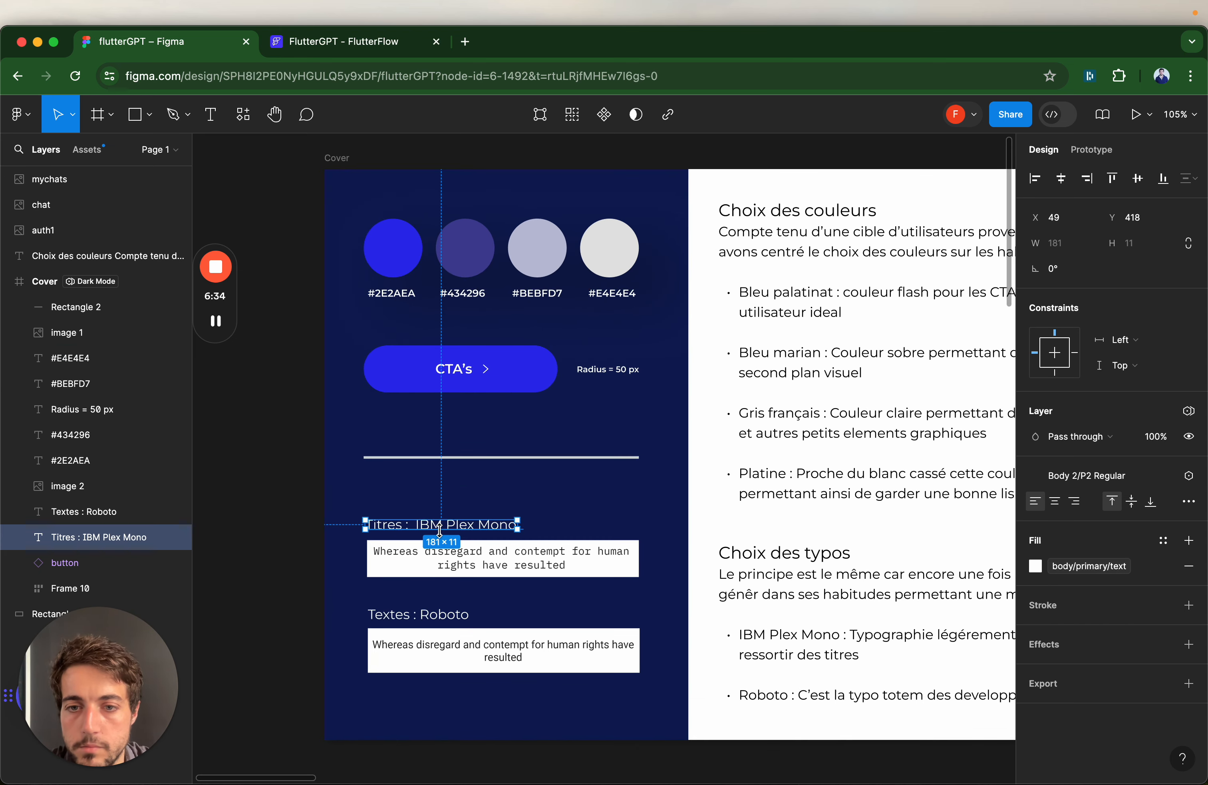
double_click(442, 525)
click(426, 523)
drag(418, 521, 513, 521)
key(super+c)
click(341, 41)
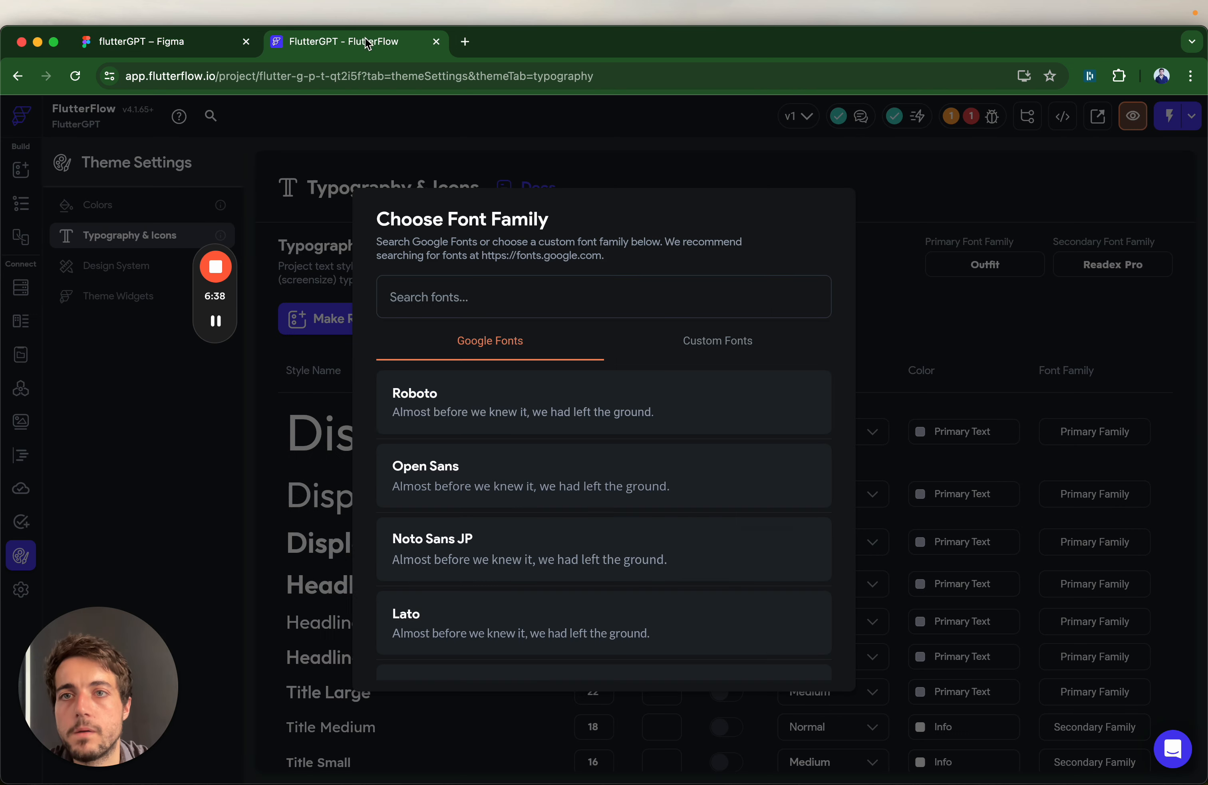
key(super+v)
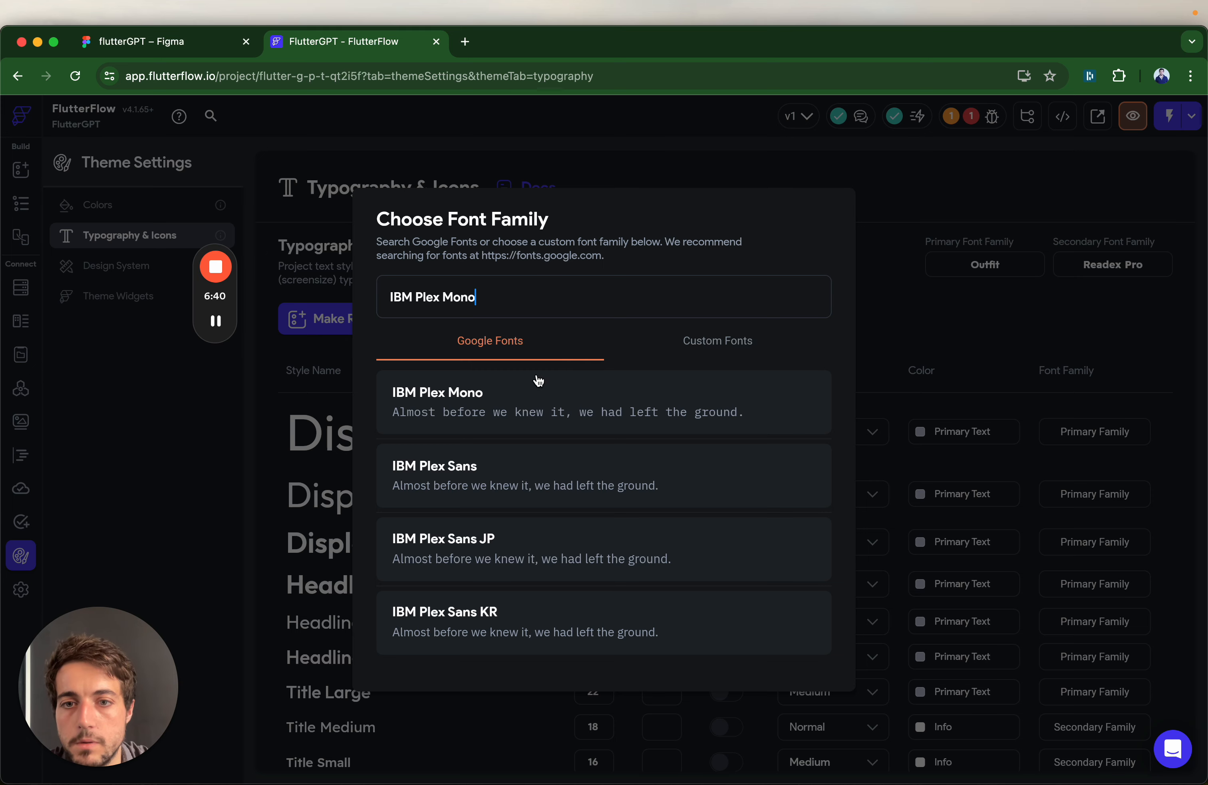
click(420, 408)
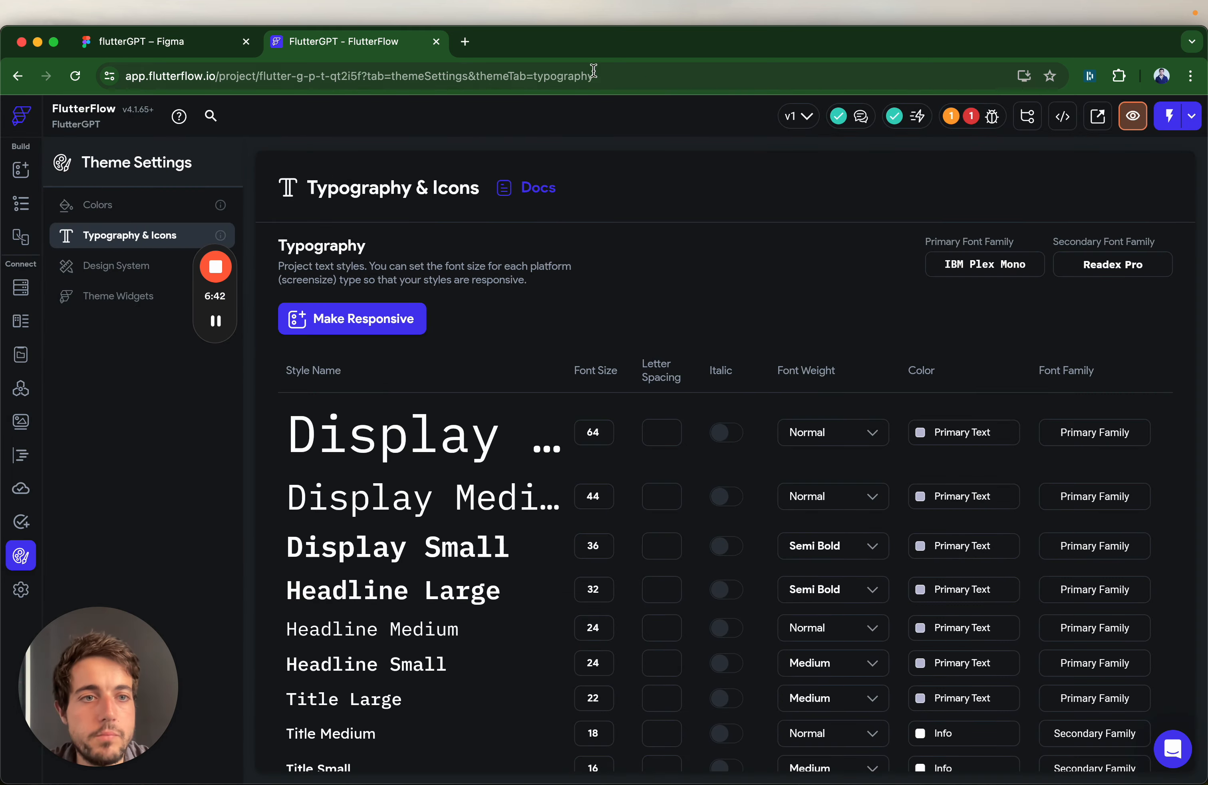
Set the theme's secondary font family to Roboto, copying the text font name from the Figma Cover frame.
click(173, 50)
click(452, 620)
double_click(438, 616)
double_click(438, 616)
key(super+c)
click(388, 48)
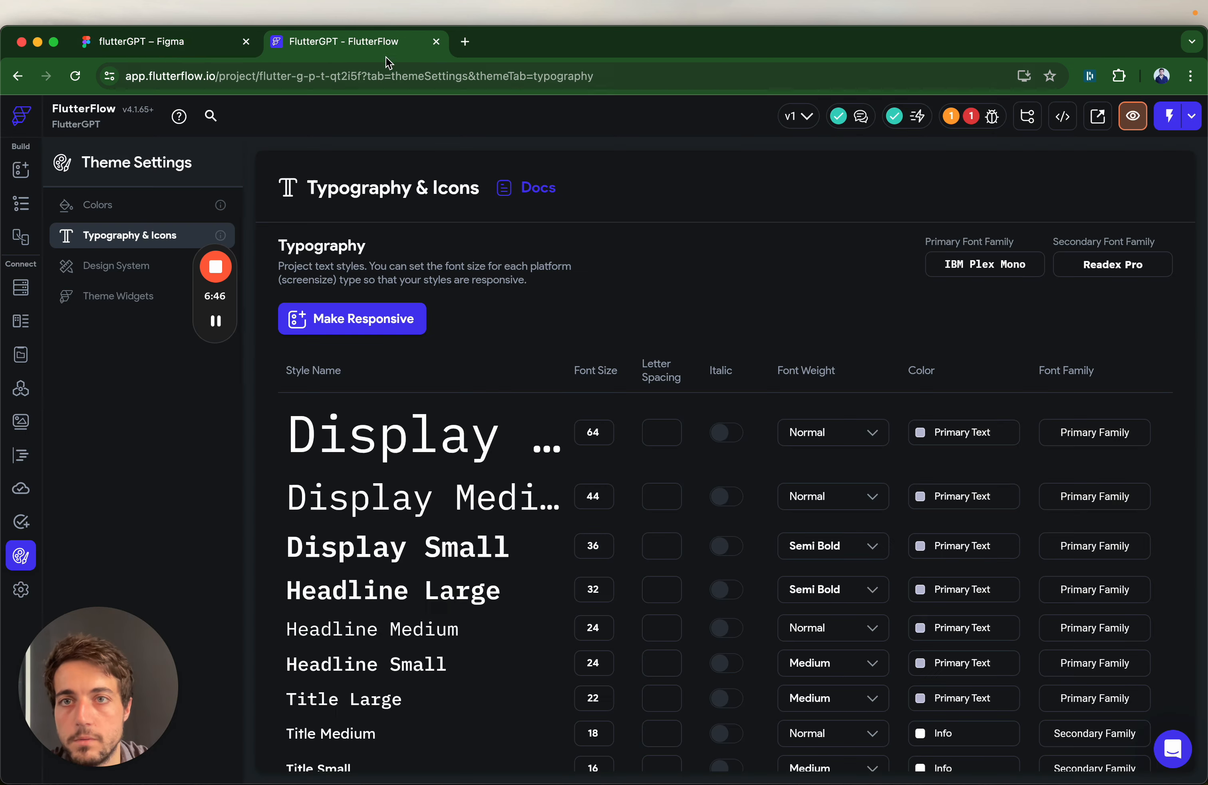
click(1113, 264)
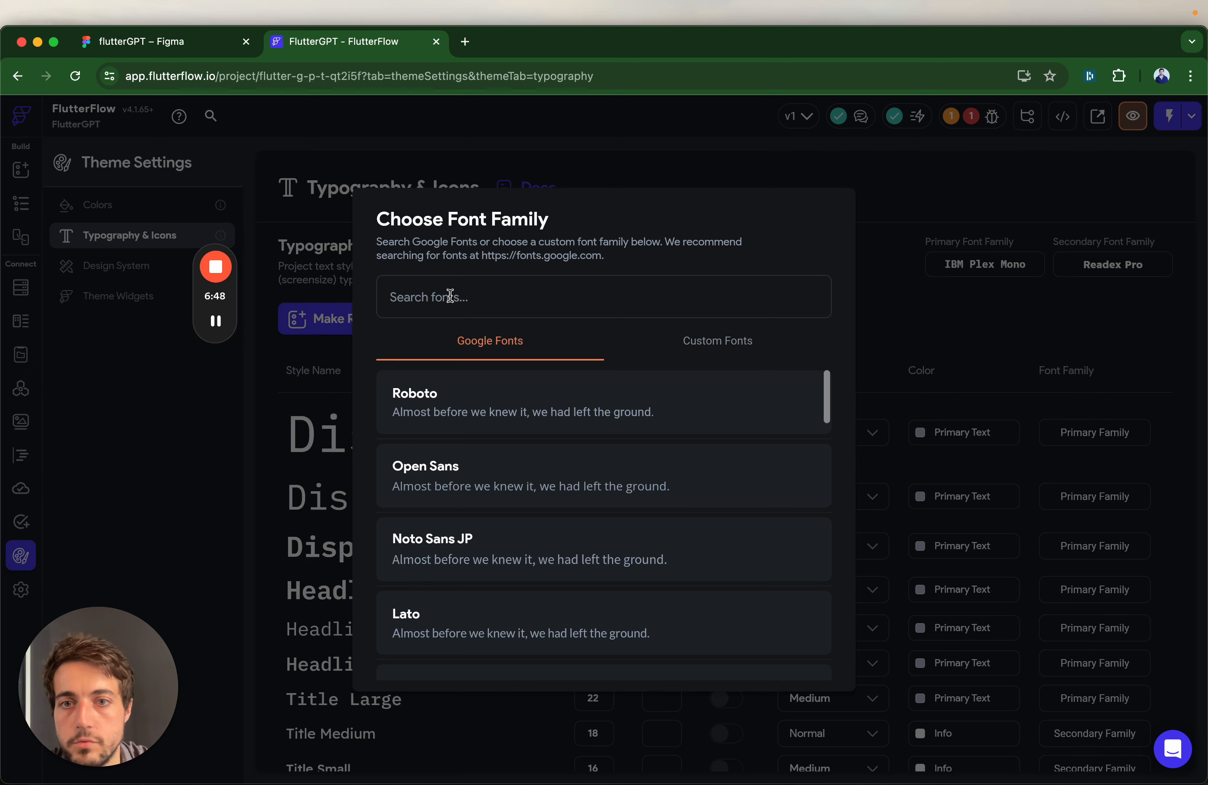
click(476, 298)
key(super+v)
click(464, 420)
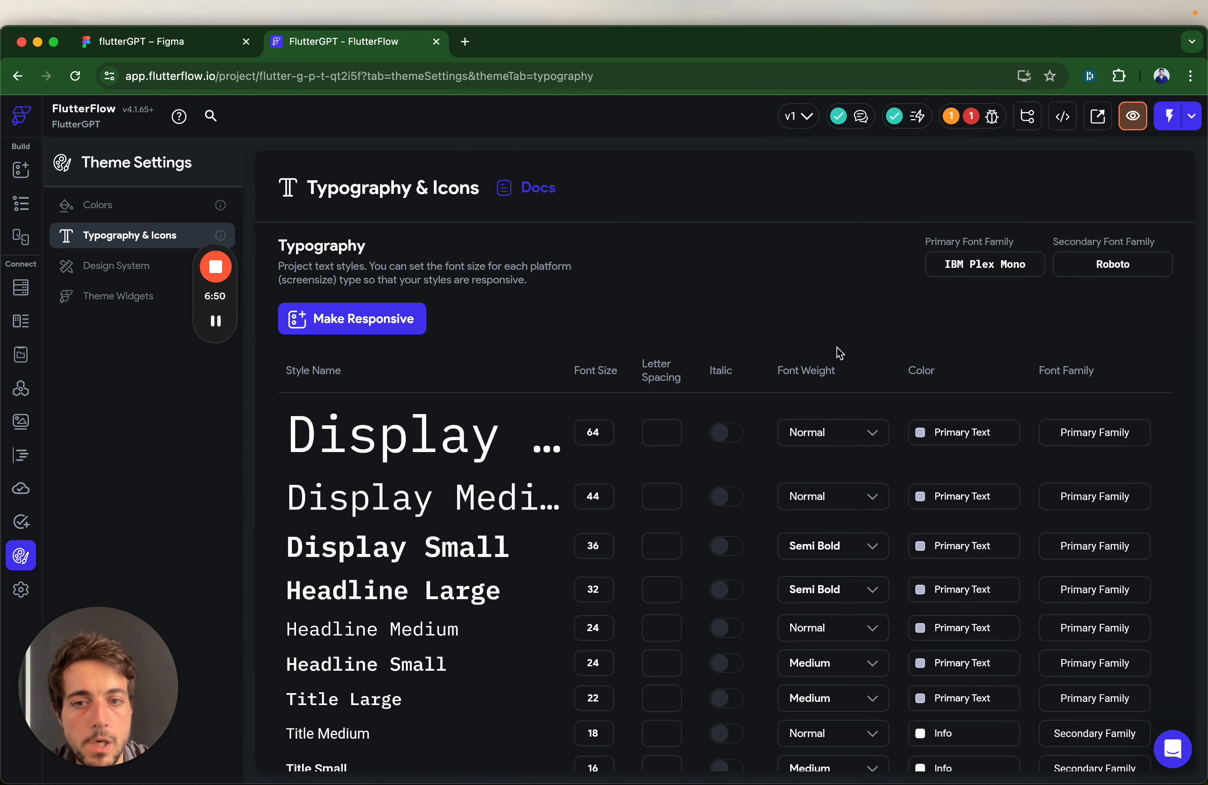
Check the new fonts on the Auth1 page's Sign Up and Sign In tabs and on the mychats page.
scroll(803, 387, down, 1)
click(21, 203)
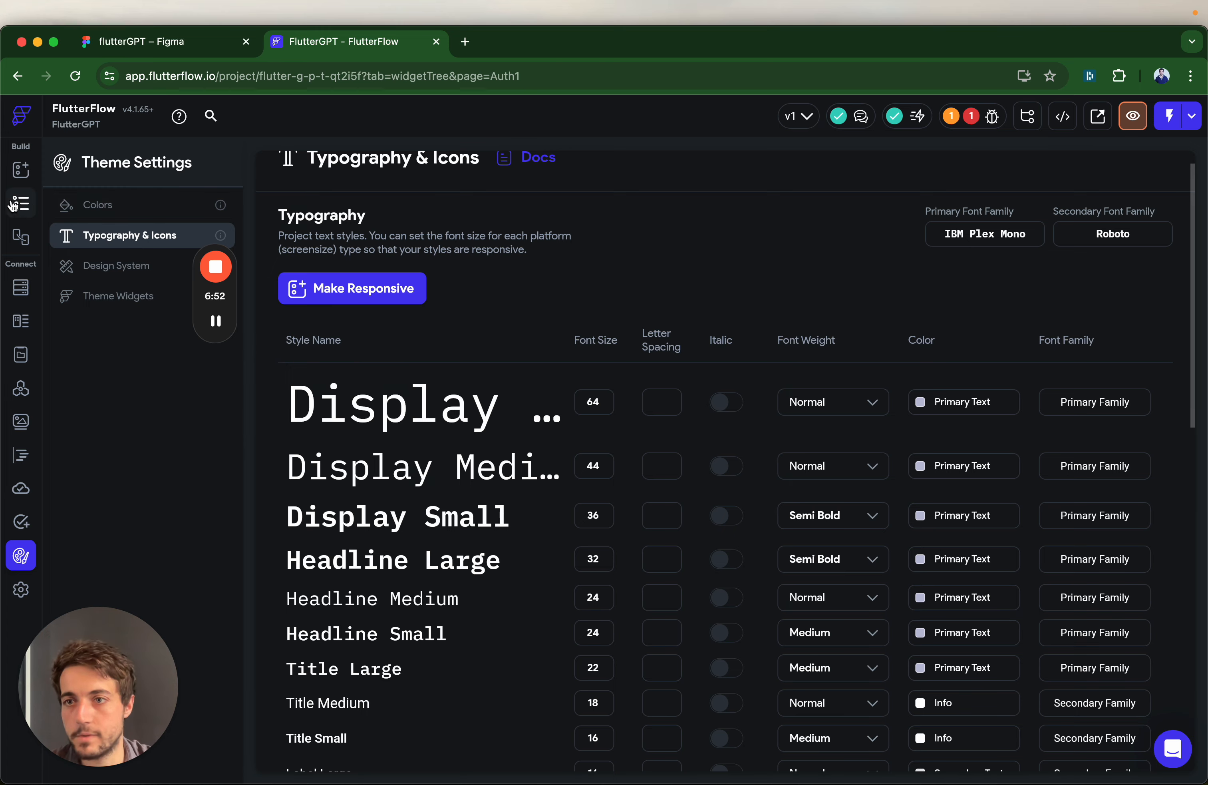
click(828, 385)
click(740, 303)
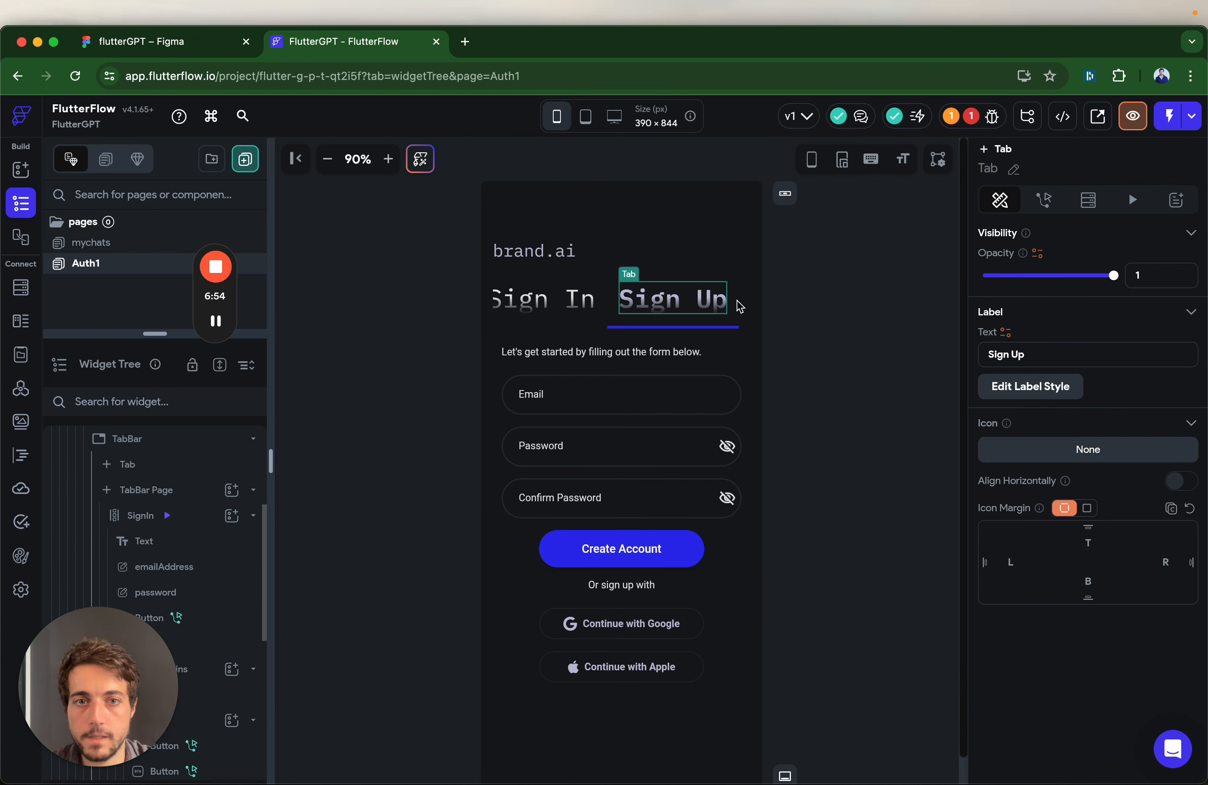
click(510, 308)
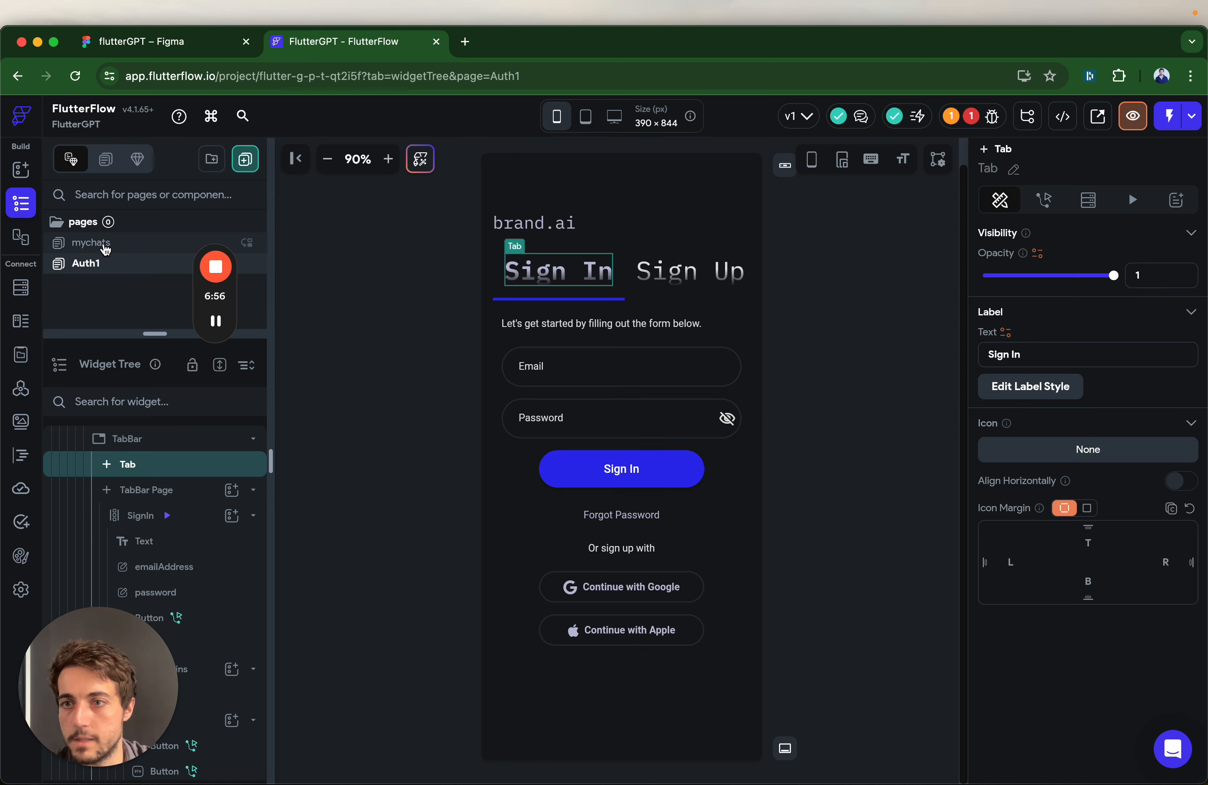
click(104, 248)
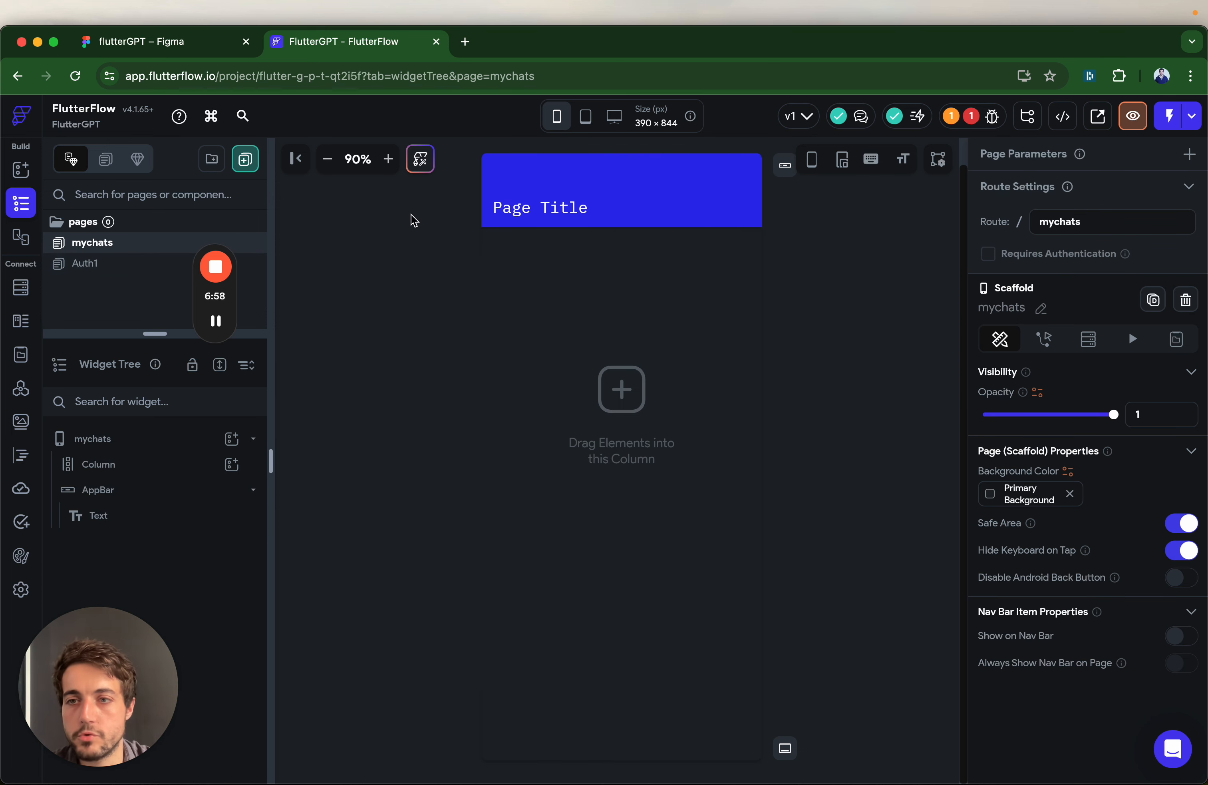
click(161, 46)
click(346, 42)
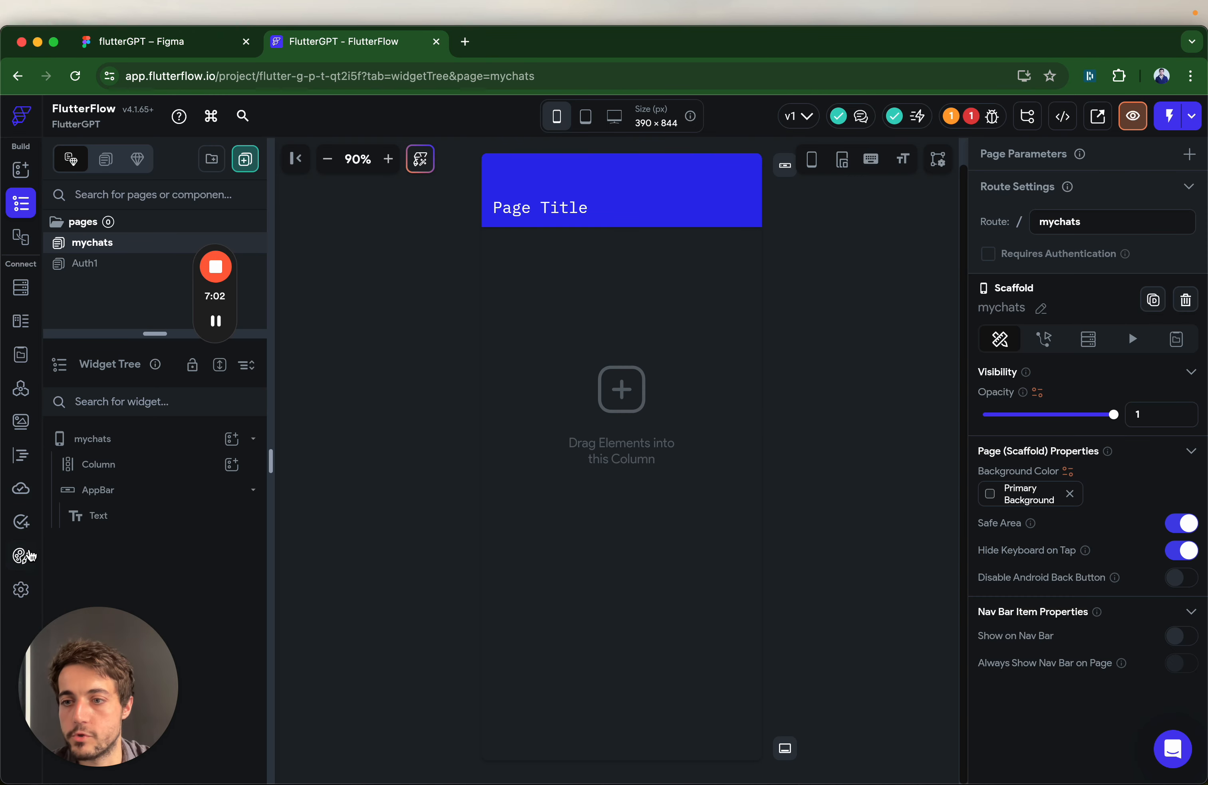
Review the theme's colors and its typography styles down to Body Small in the theme settings.
click(20, 555)
click(106, 213)
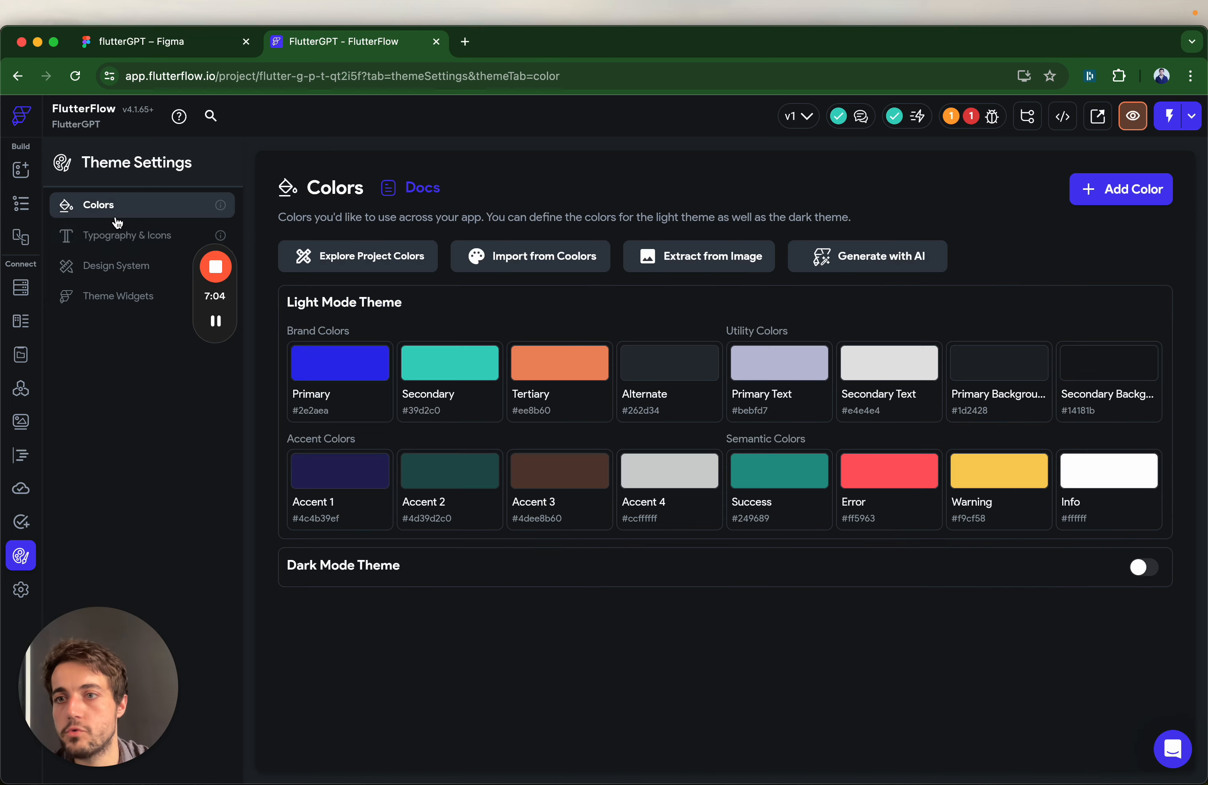
click(117, 237)
scroll(643, 628, down, 8)
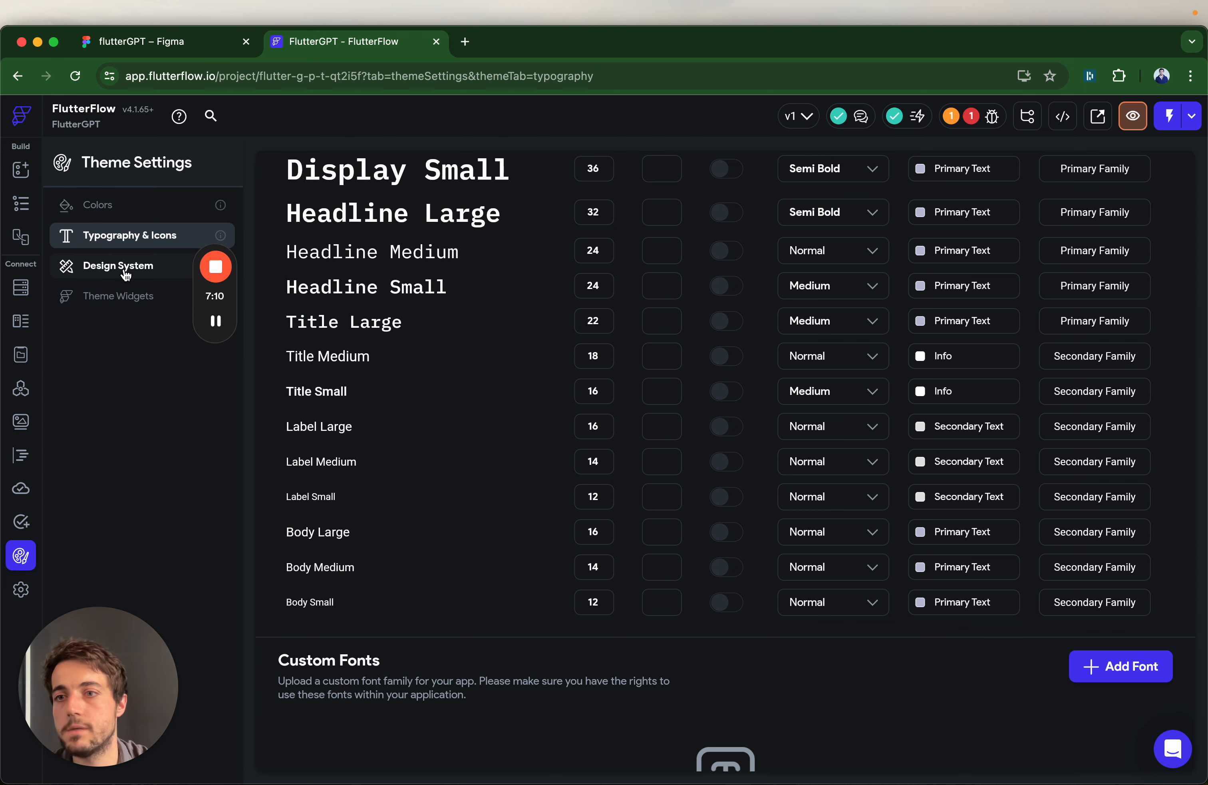
Review the design system settings, from the breakpoints and loading indicator to the scrollbar, pull-to-refresh and Material theme options.
click(152, 268)
scroll(683, 408, up, 5)
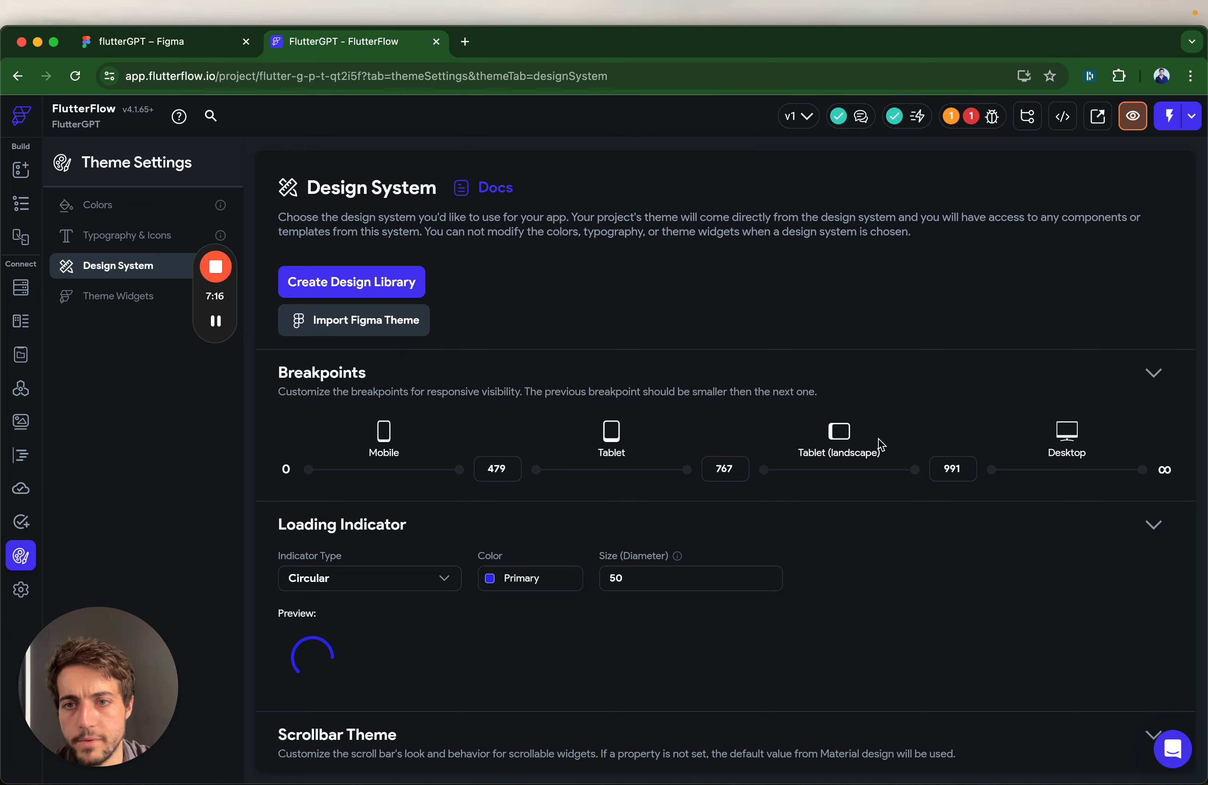
scroll(879, 407, down, 3)
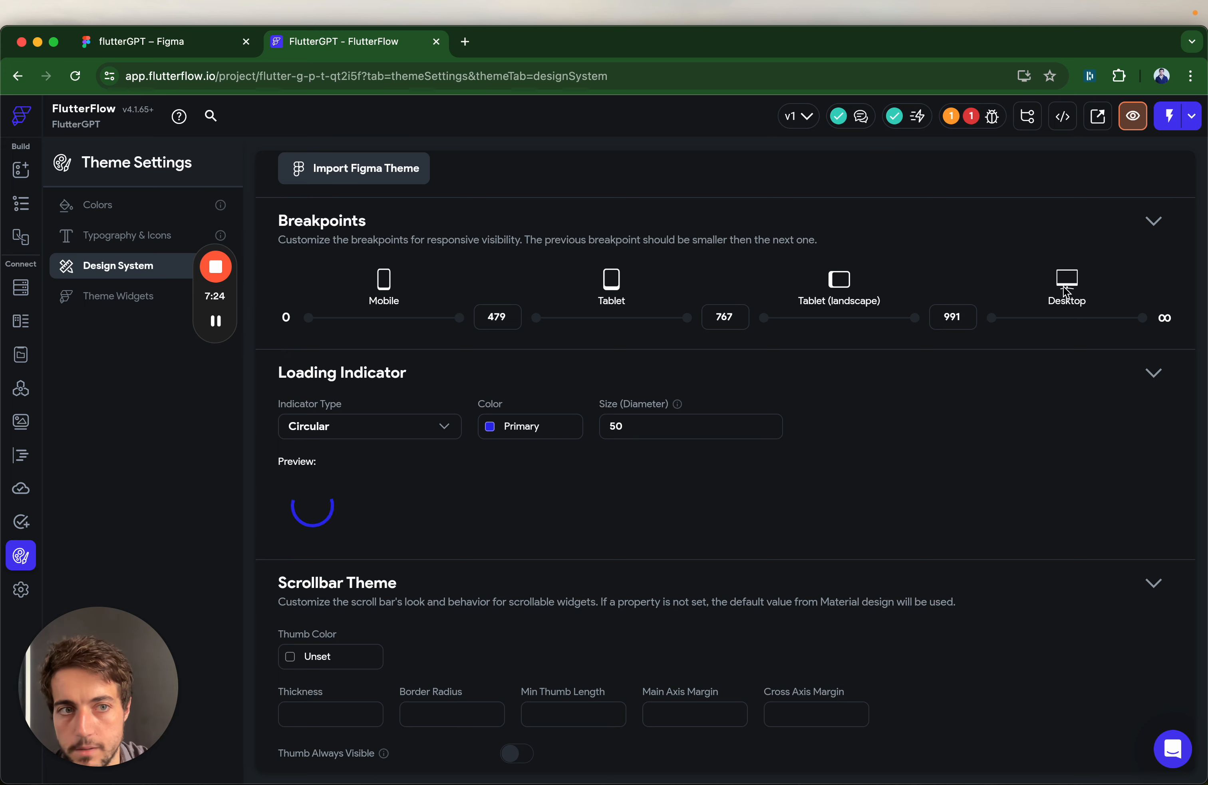
scroll(497, 448, down, 3)
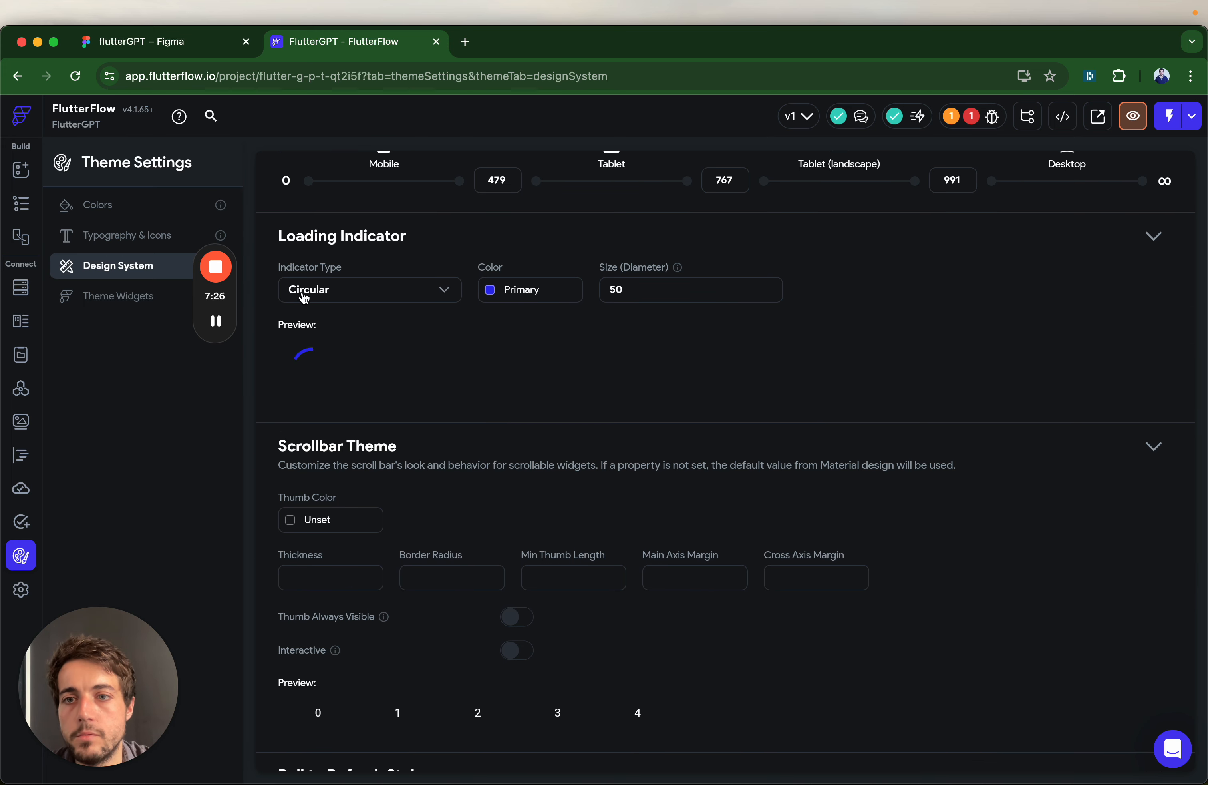
scroll(573, 369, down, 2)
scroll(580, 372, down, 5)
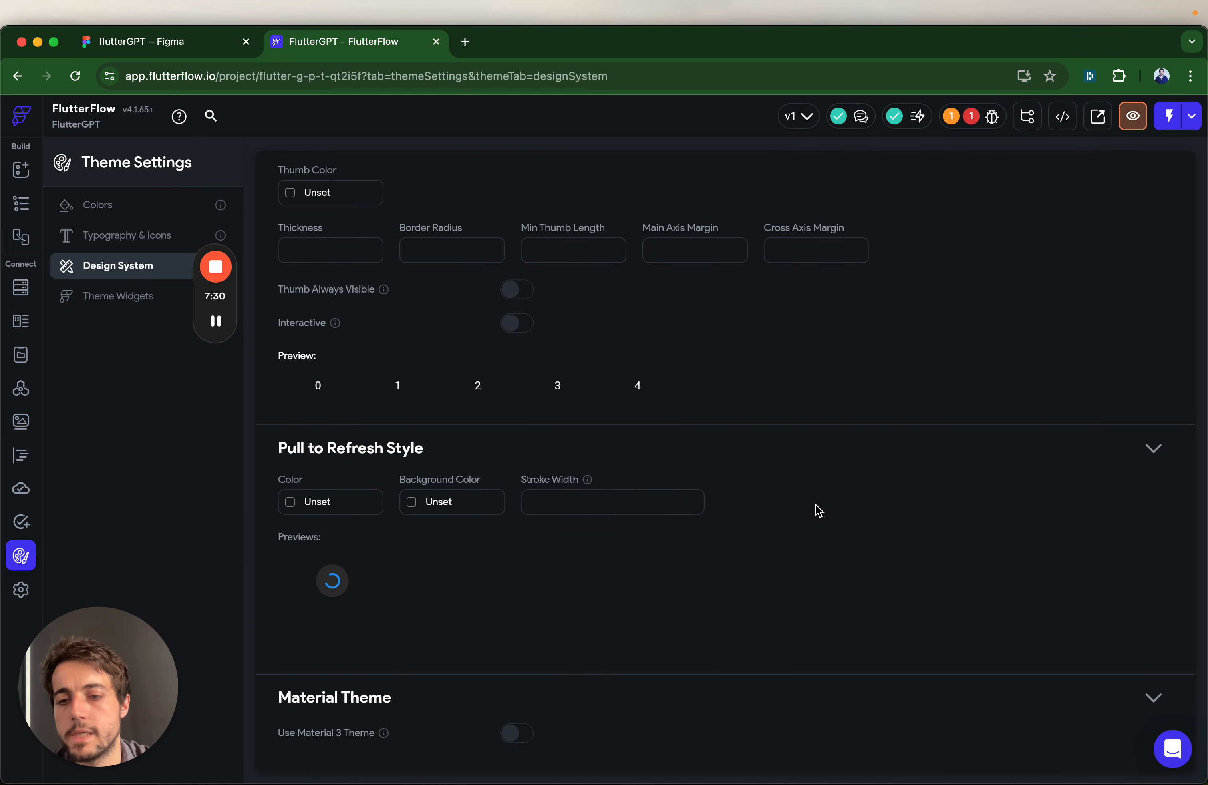
scroll(788, 481, up, 8)
scroll(791, 481, up, 5)
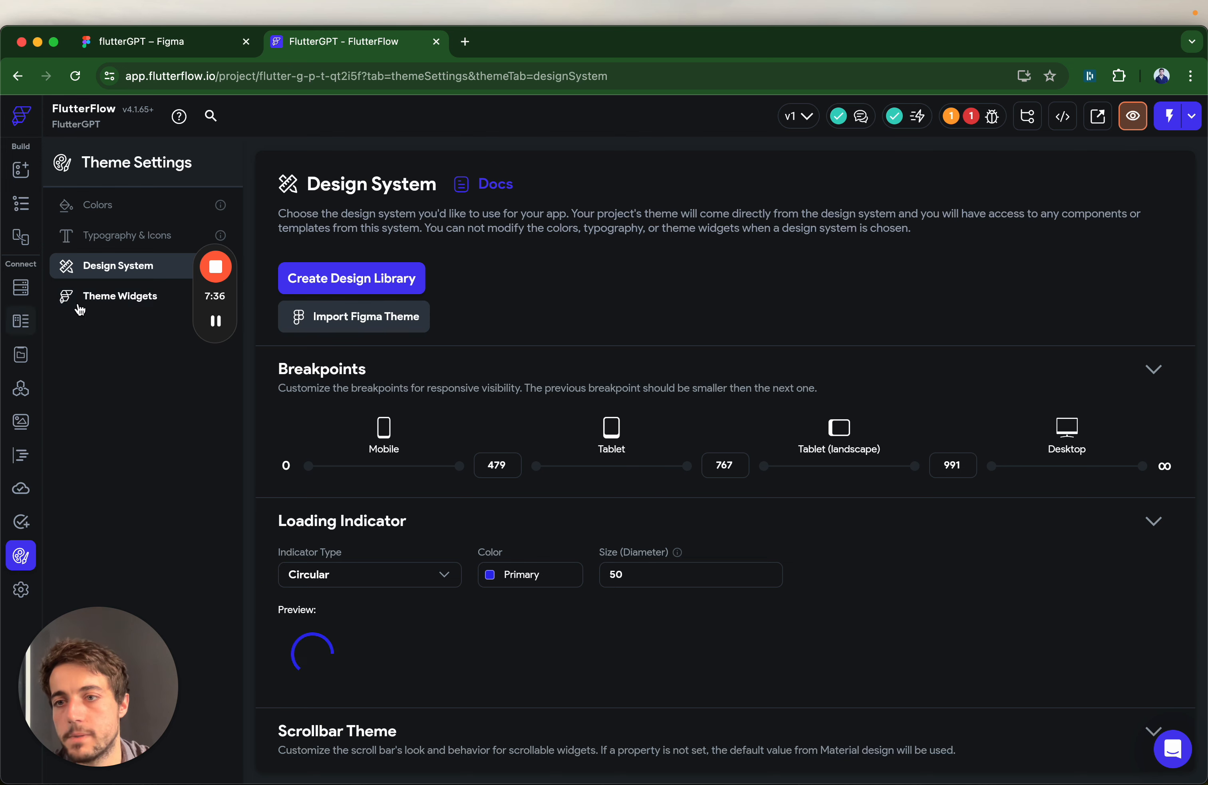
Create a theme widget named "button" based on the Button element in the theme widgets settings.
click(92, 305)
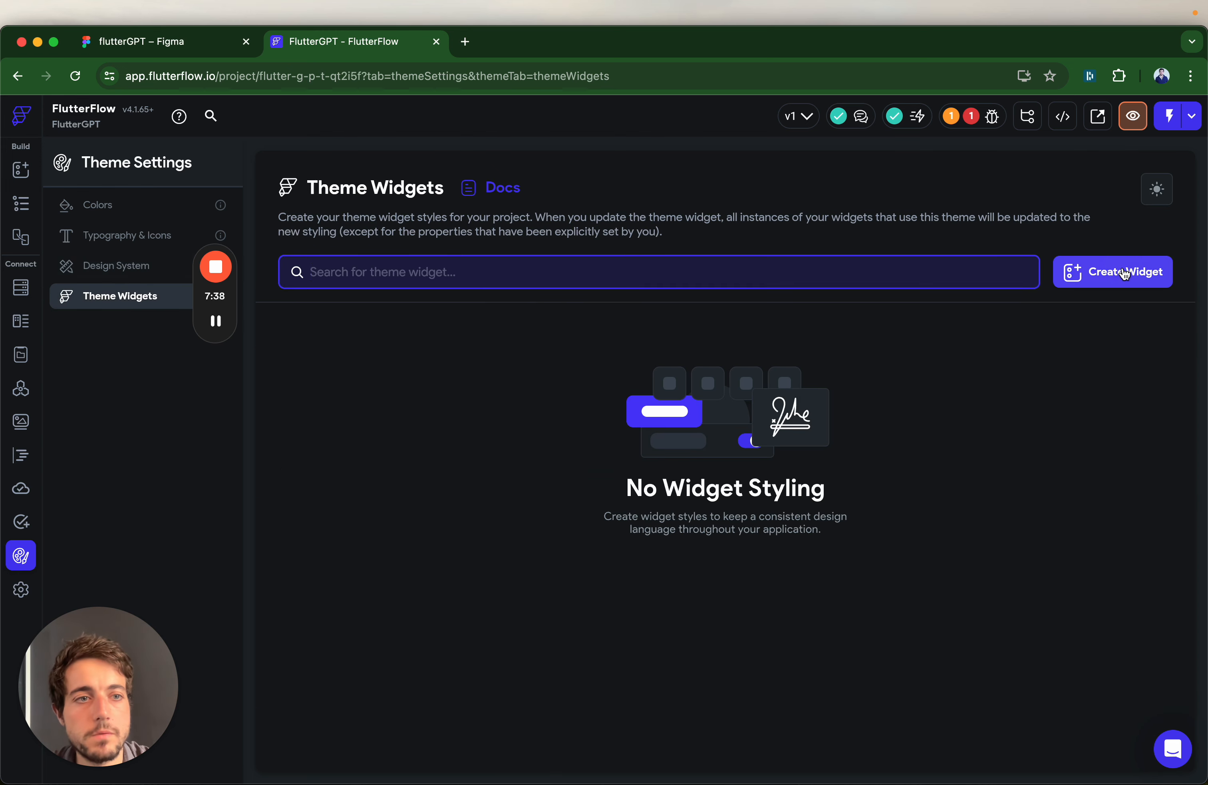
click(1112, 275)
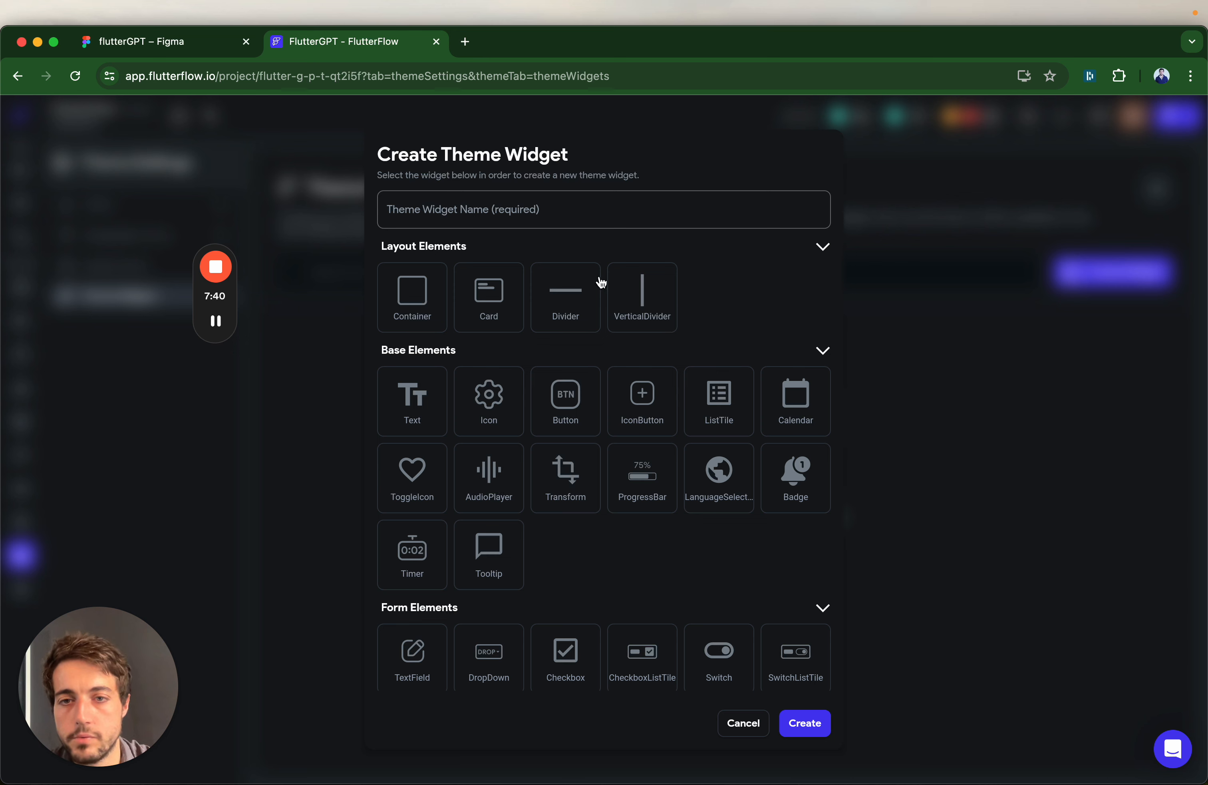
text(buto)
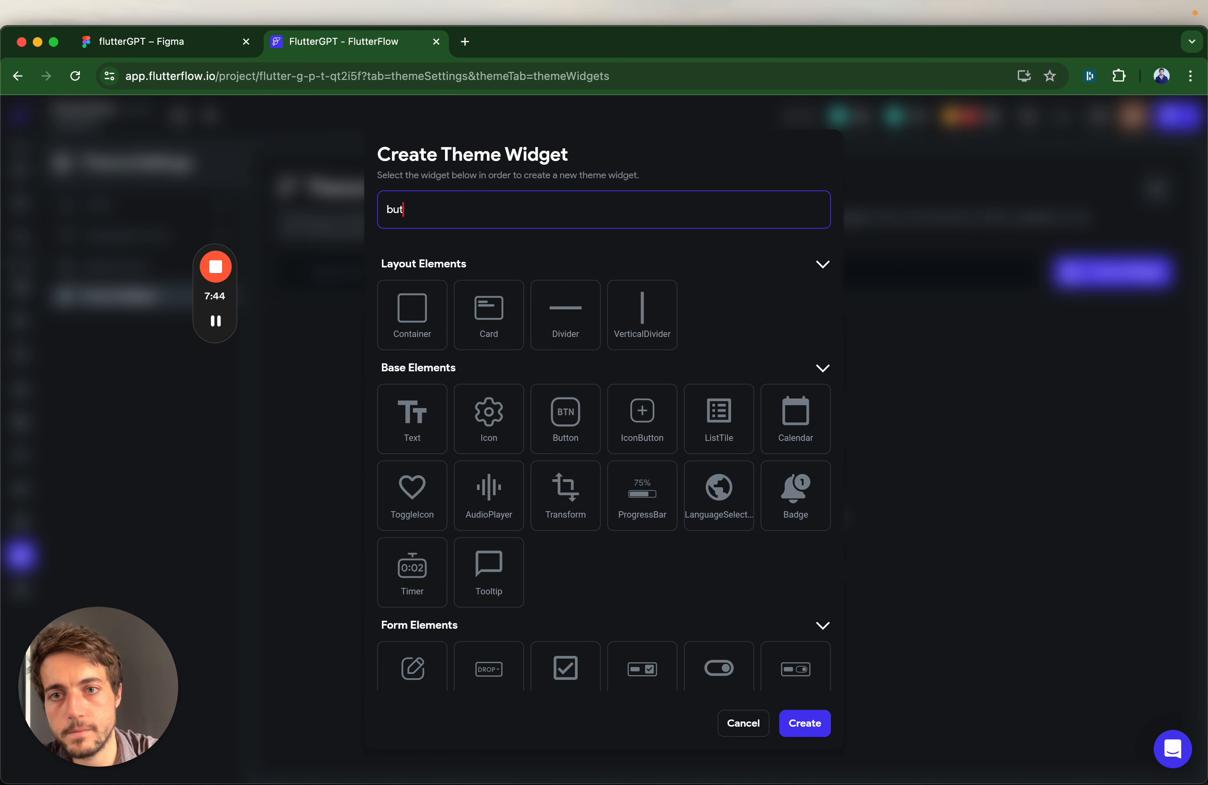
key(BackSpace)
text(ton)
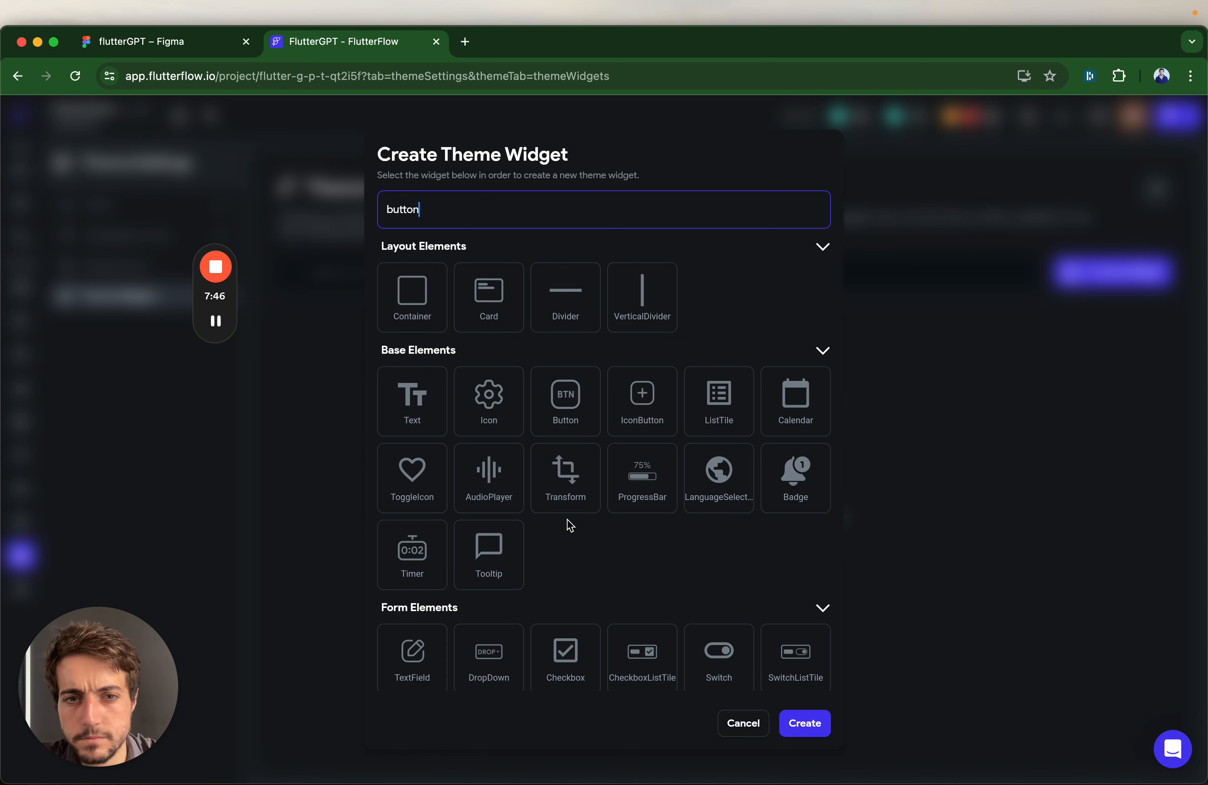
scroll(570, 525, down, 3)
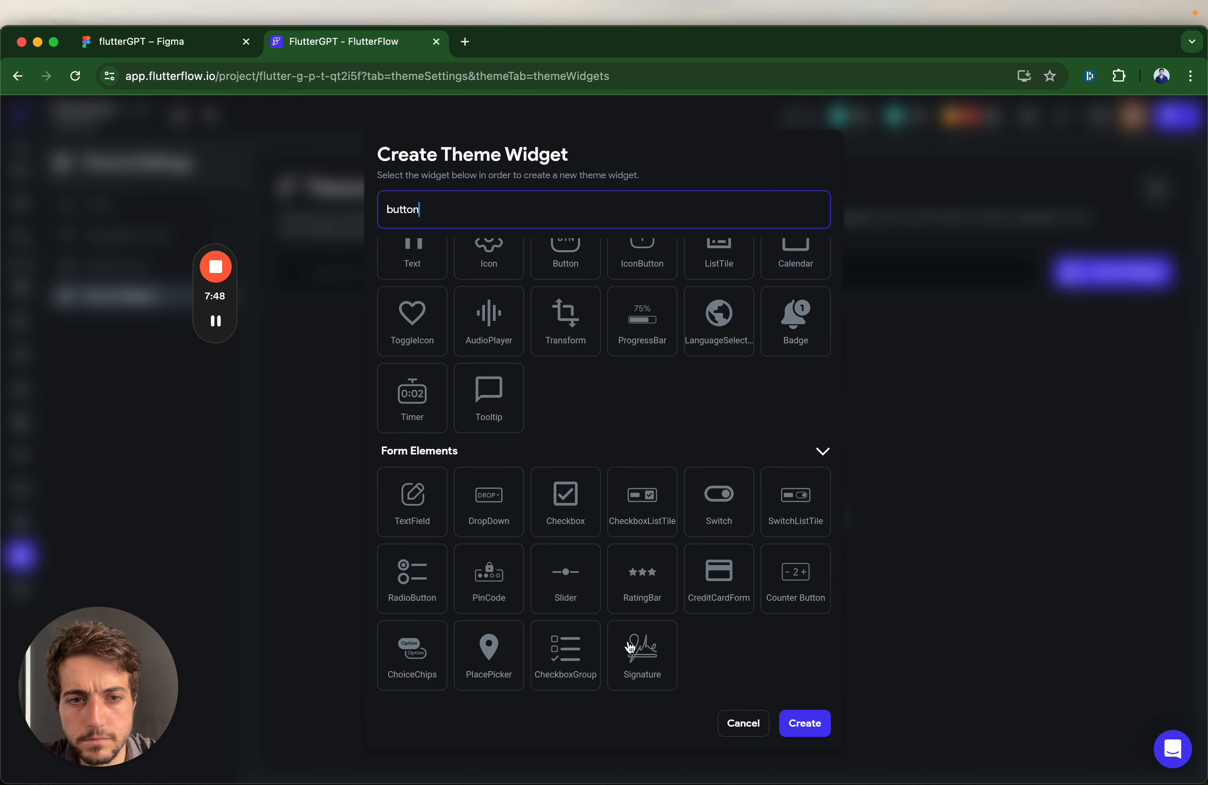
scroll(747, 359, up, 3)
click(596, 418)
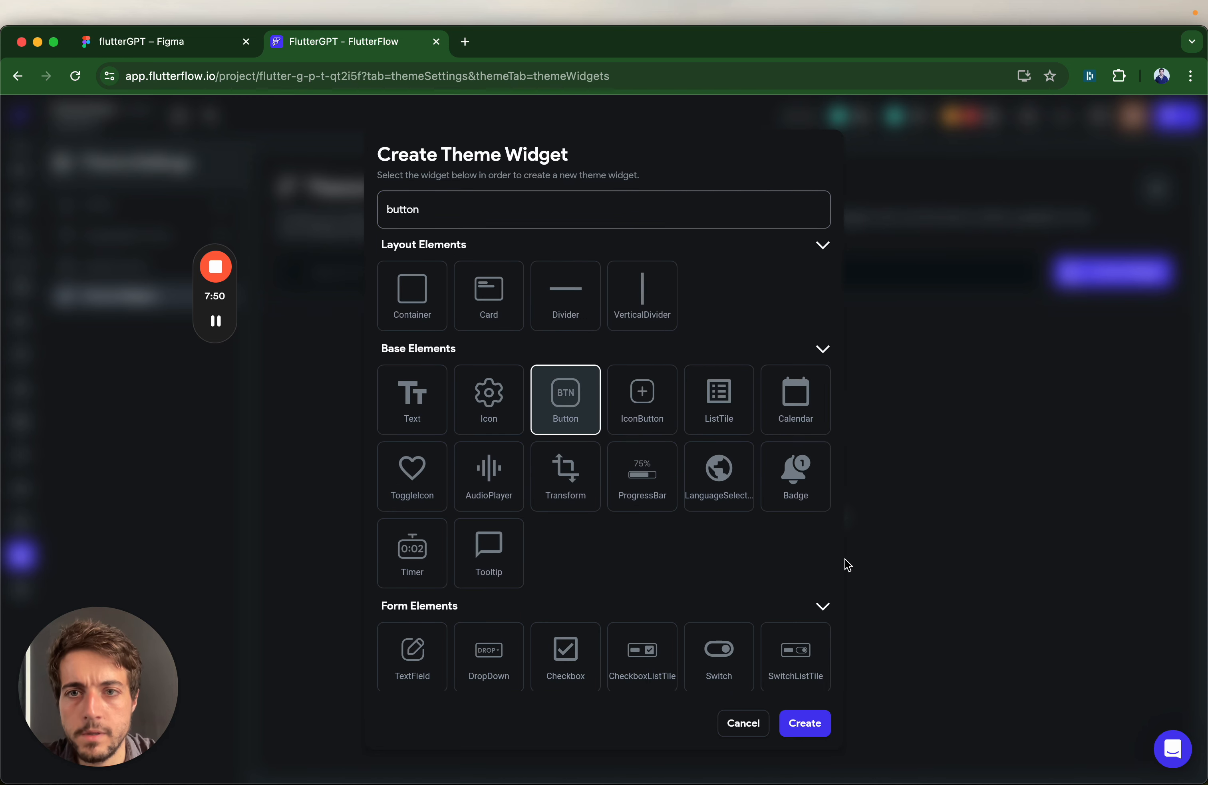
click(804, 724)
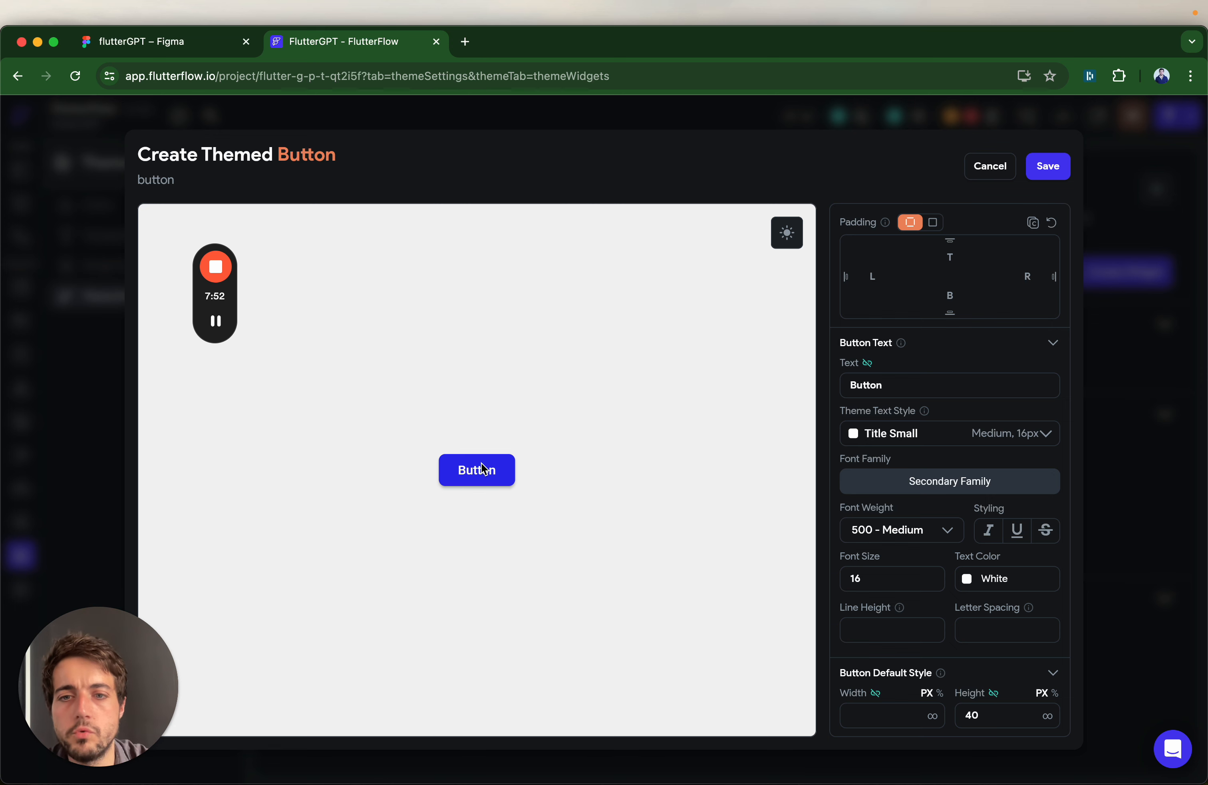
Set the themed button's text color to the theme color Tertiary.
scroll(965, 541, down, 3)
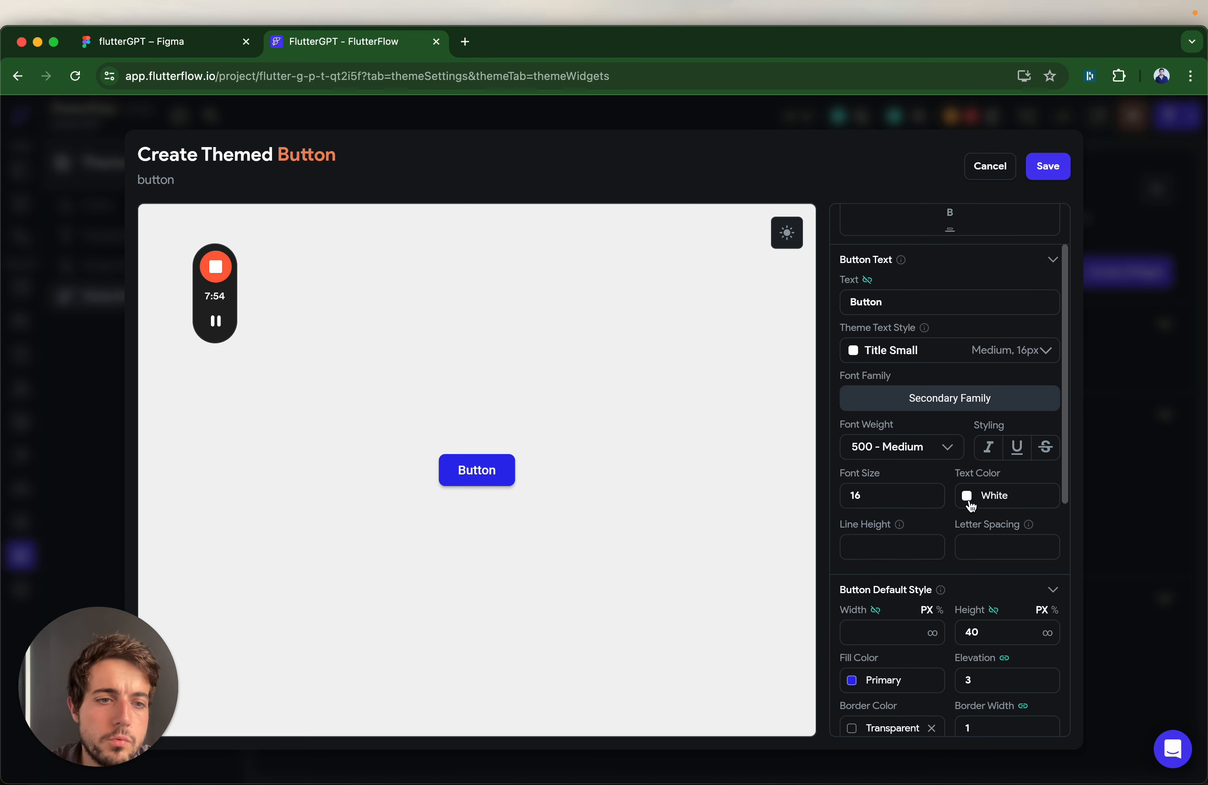
click(968, 498)
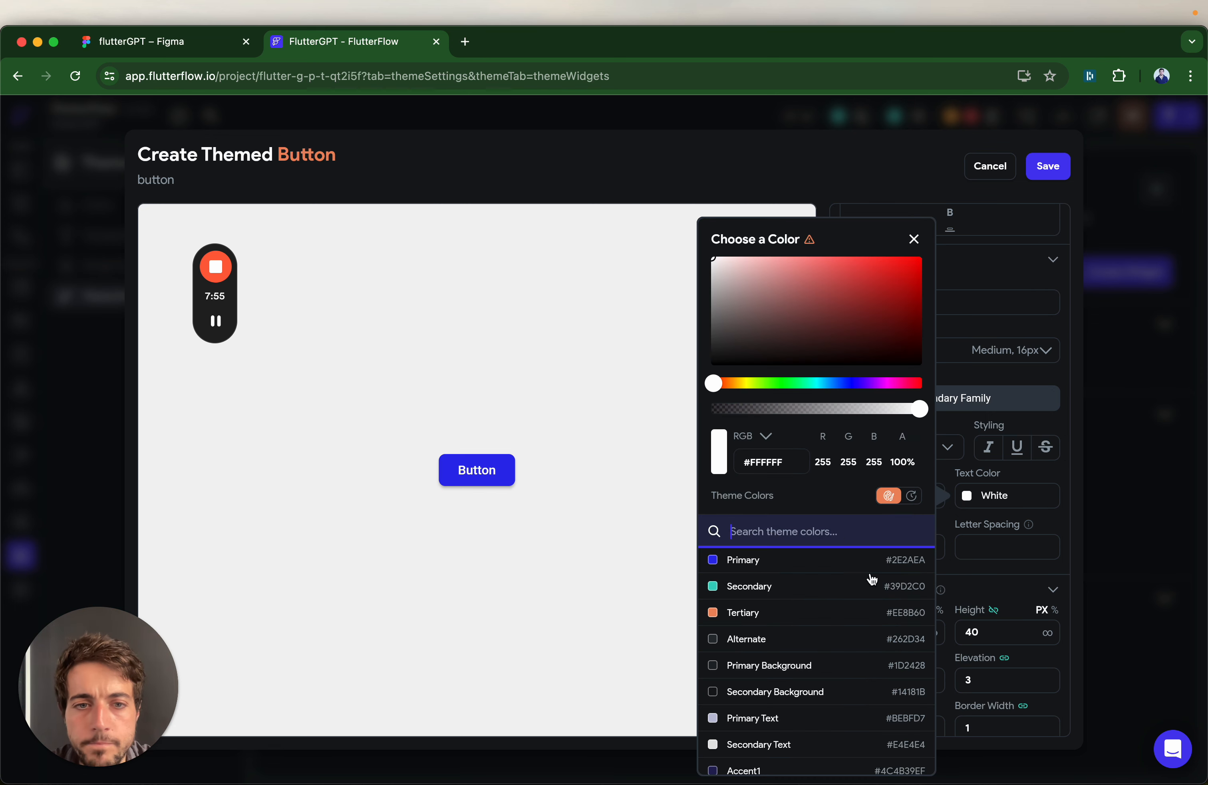
click(713, 614)
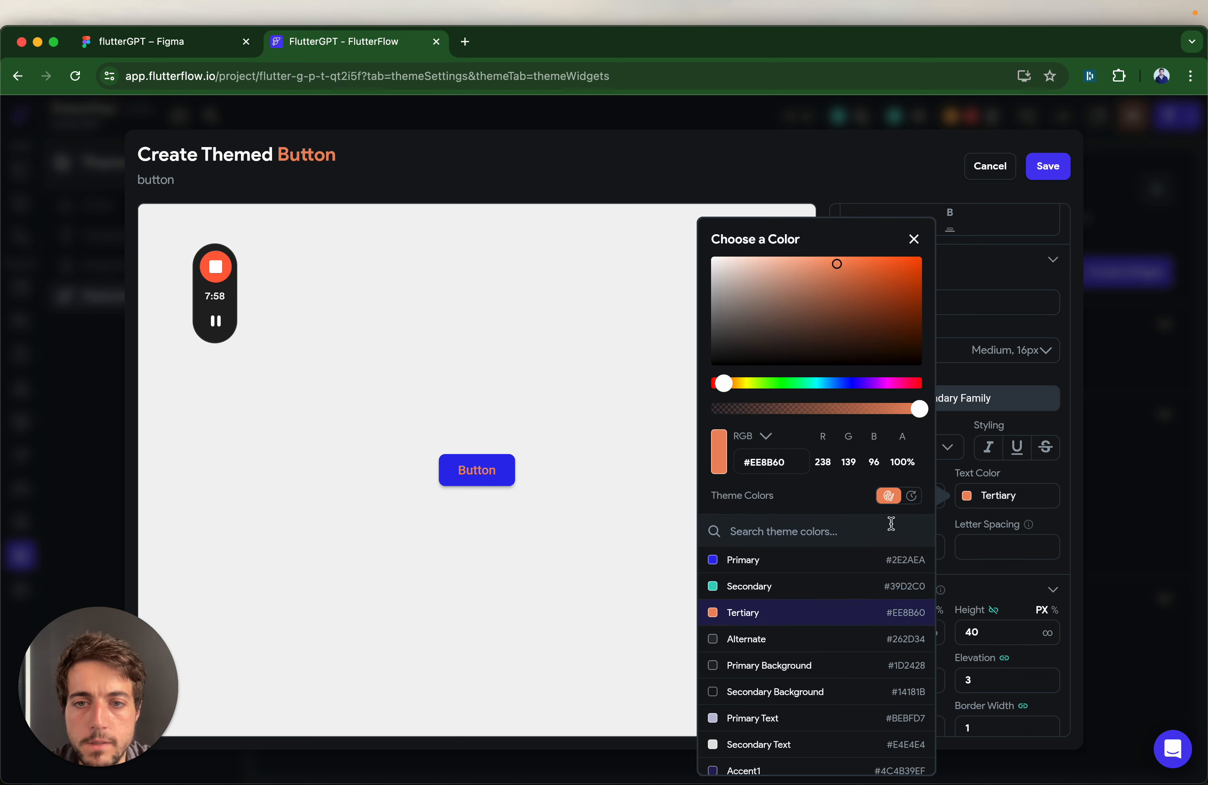
click(994, 604)
Set the themed button's fill color to Primary Background and save the theme widget.
scroll(944, 606, down, 3)
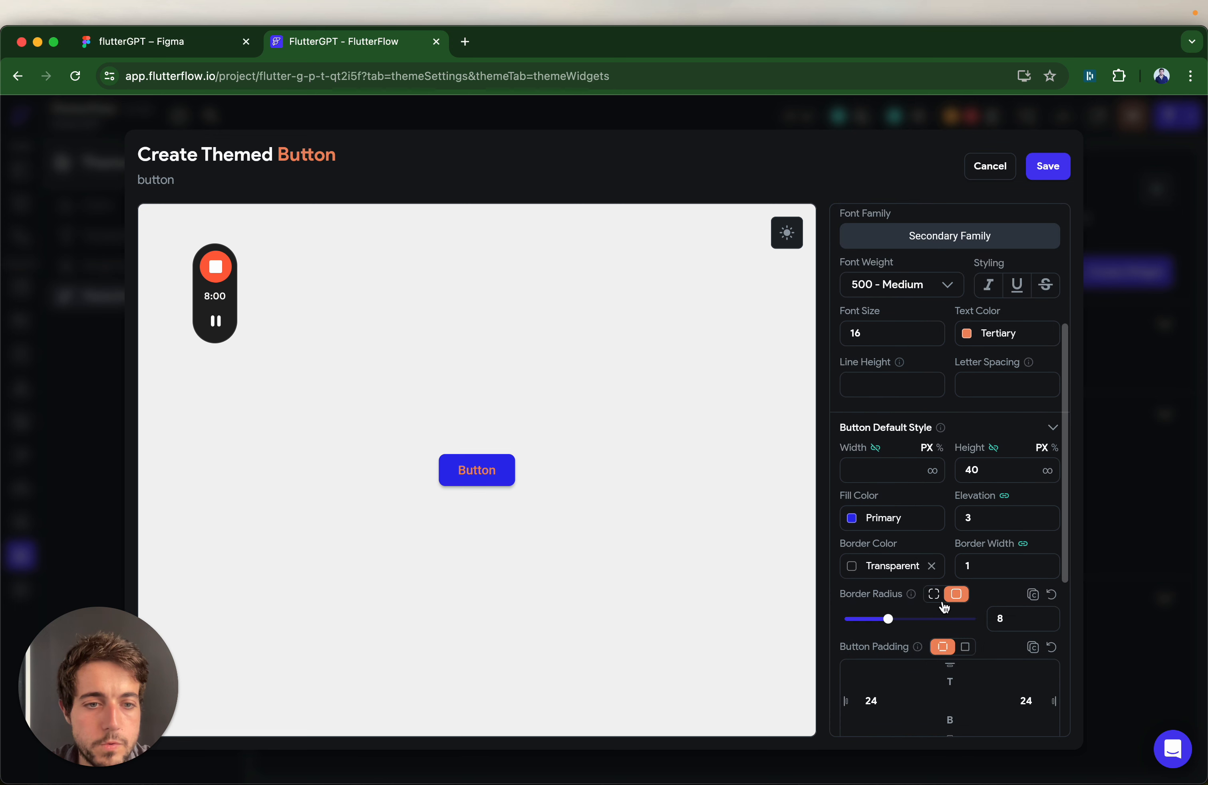
click(844, 520)
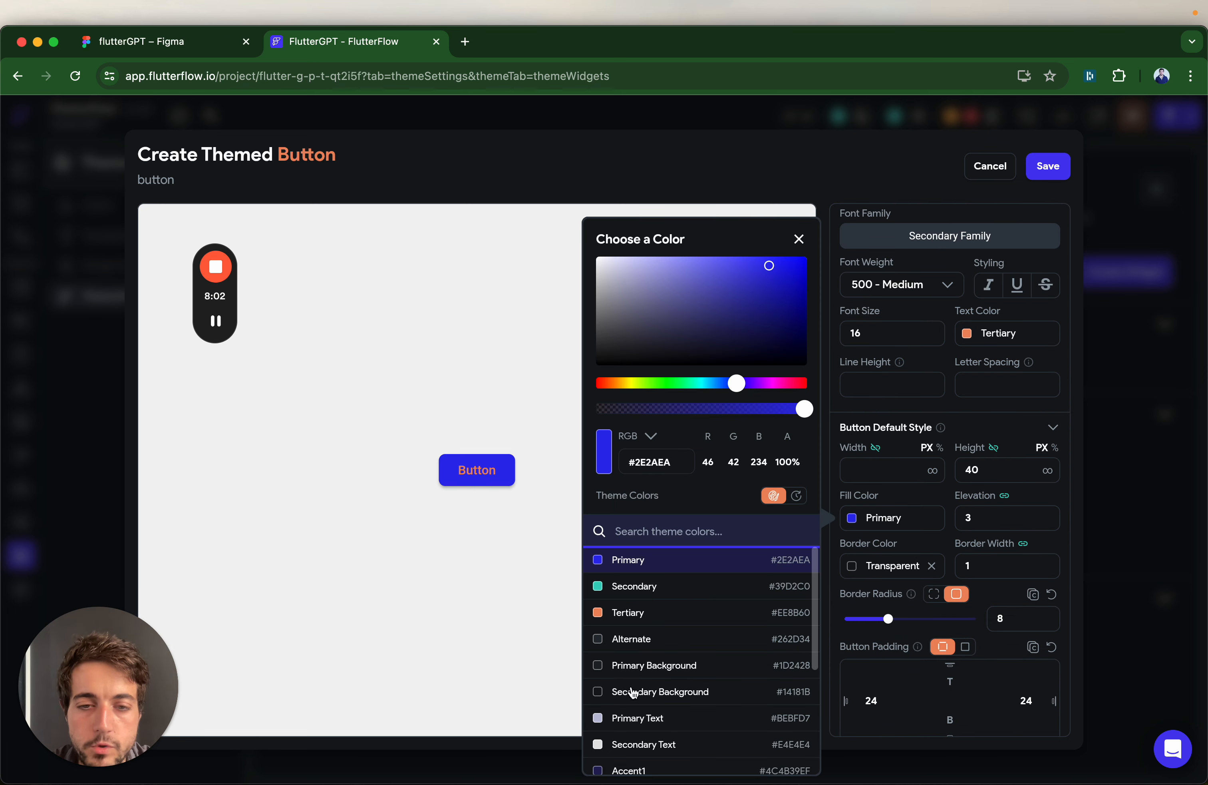
click(645, 666)
click(473, 607)
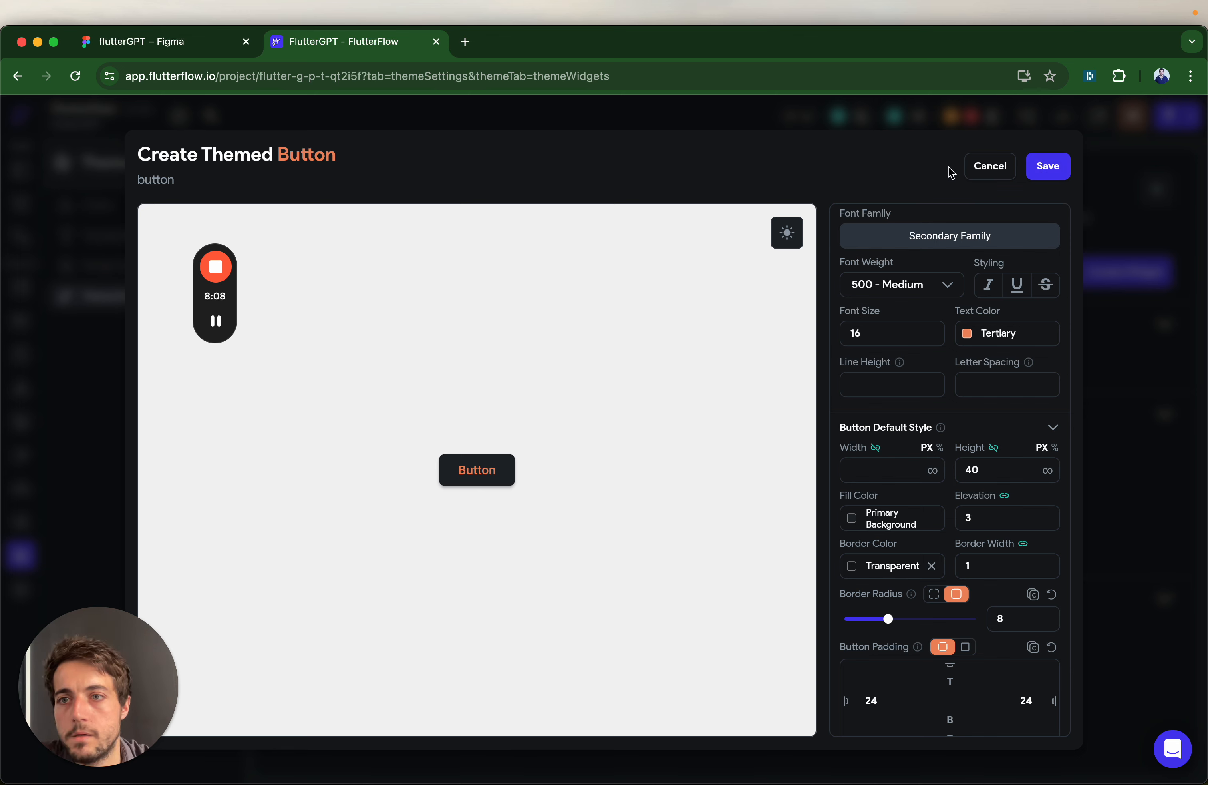
click(1040, 176)
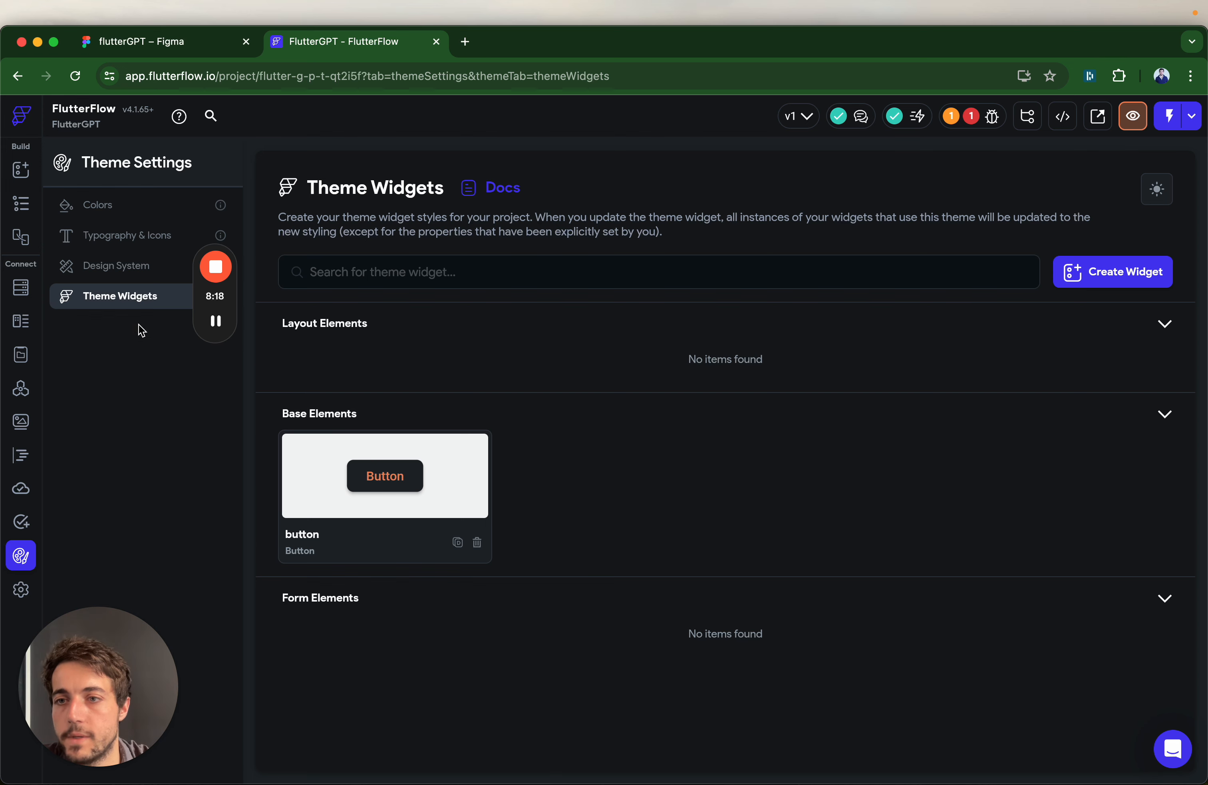
Try out the themed button by placing it in the mychats page's Column, and delete it from the page.
click(20, 203)
click(651, 497)
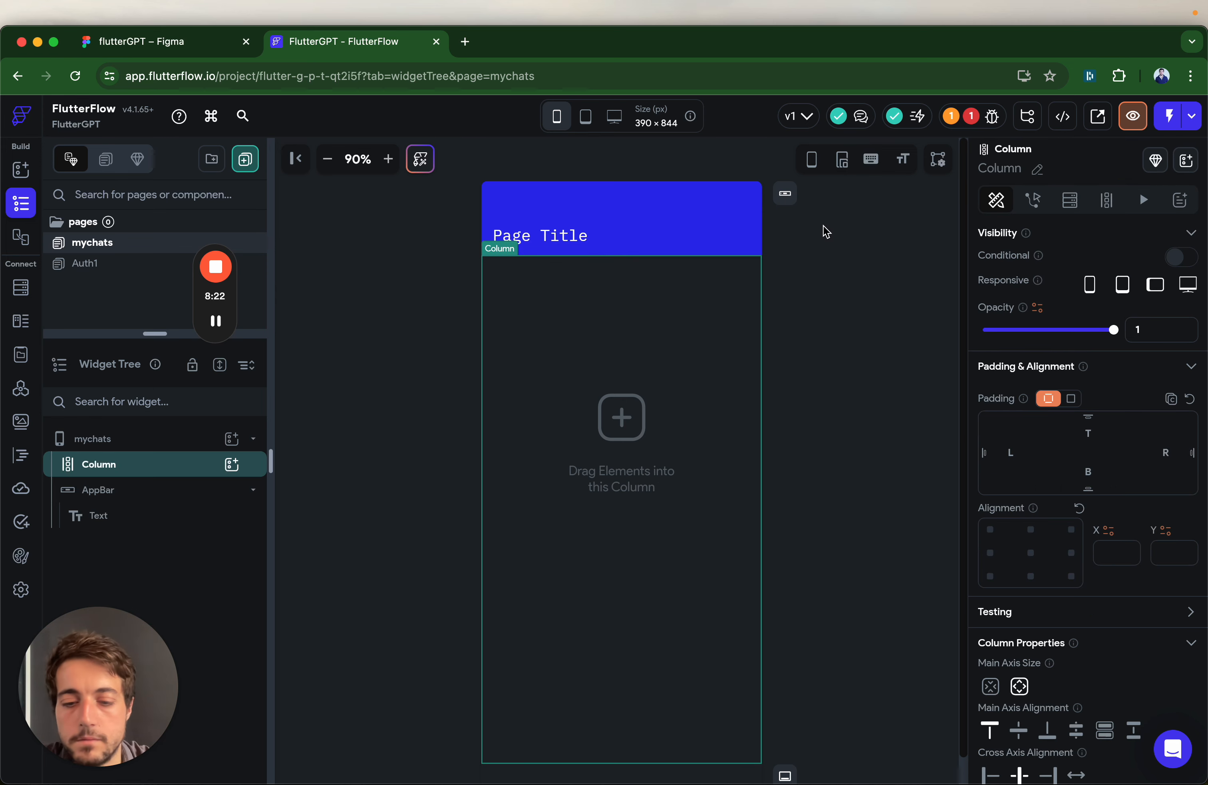
key(super+slash)
click(860, 246)
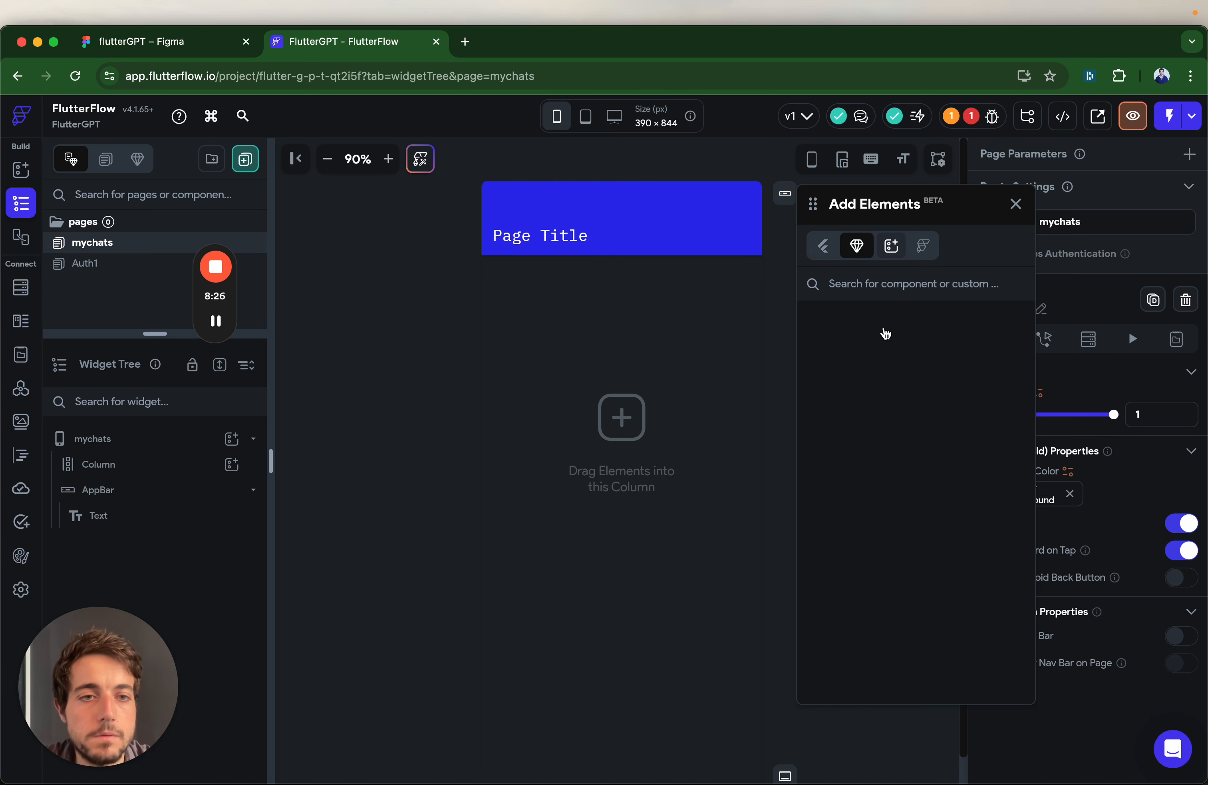
click(923, 249)
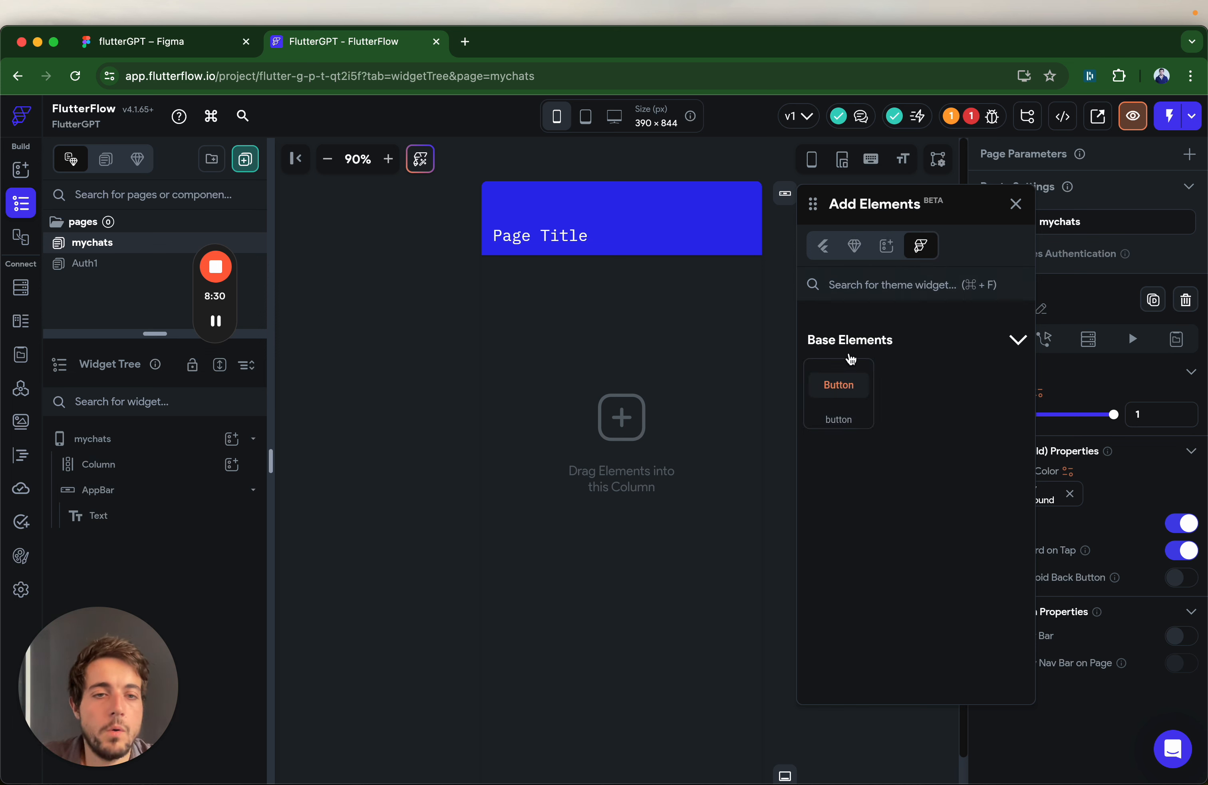
drag(872, 390, 682, 448)
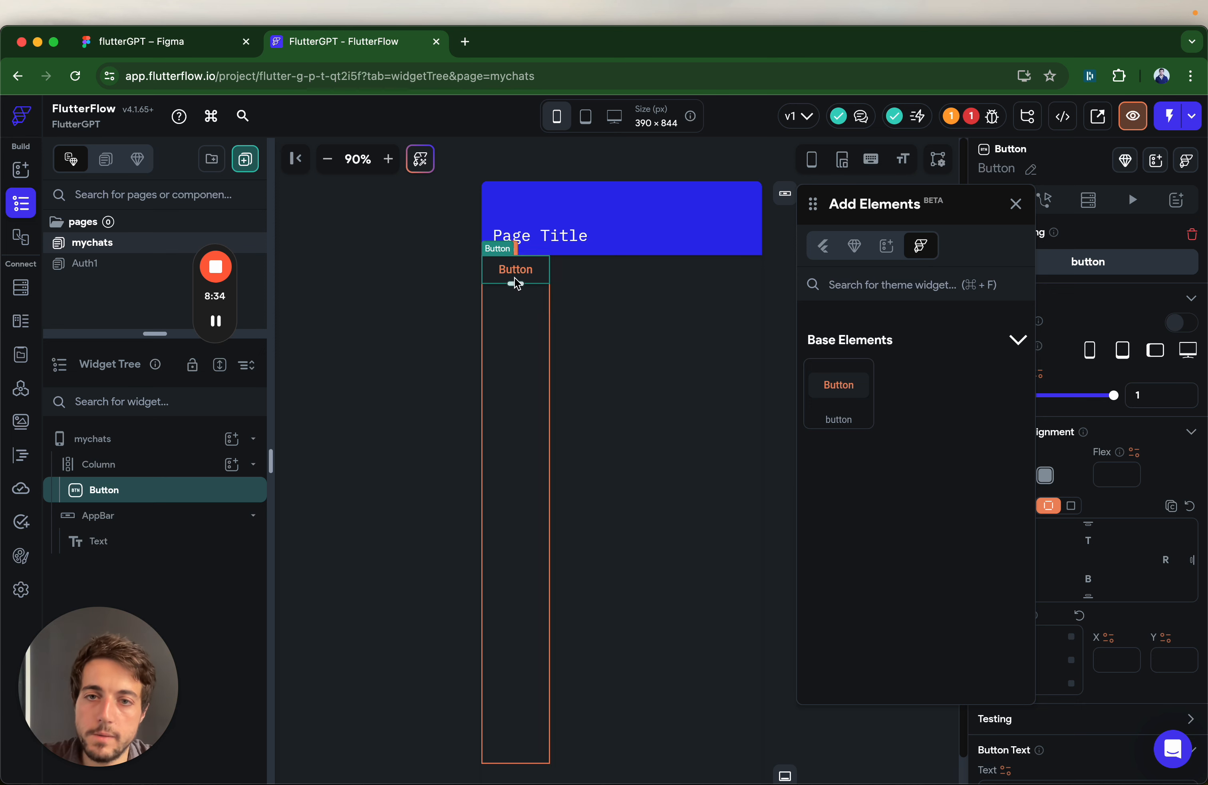
right_click(531, 280)
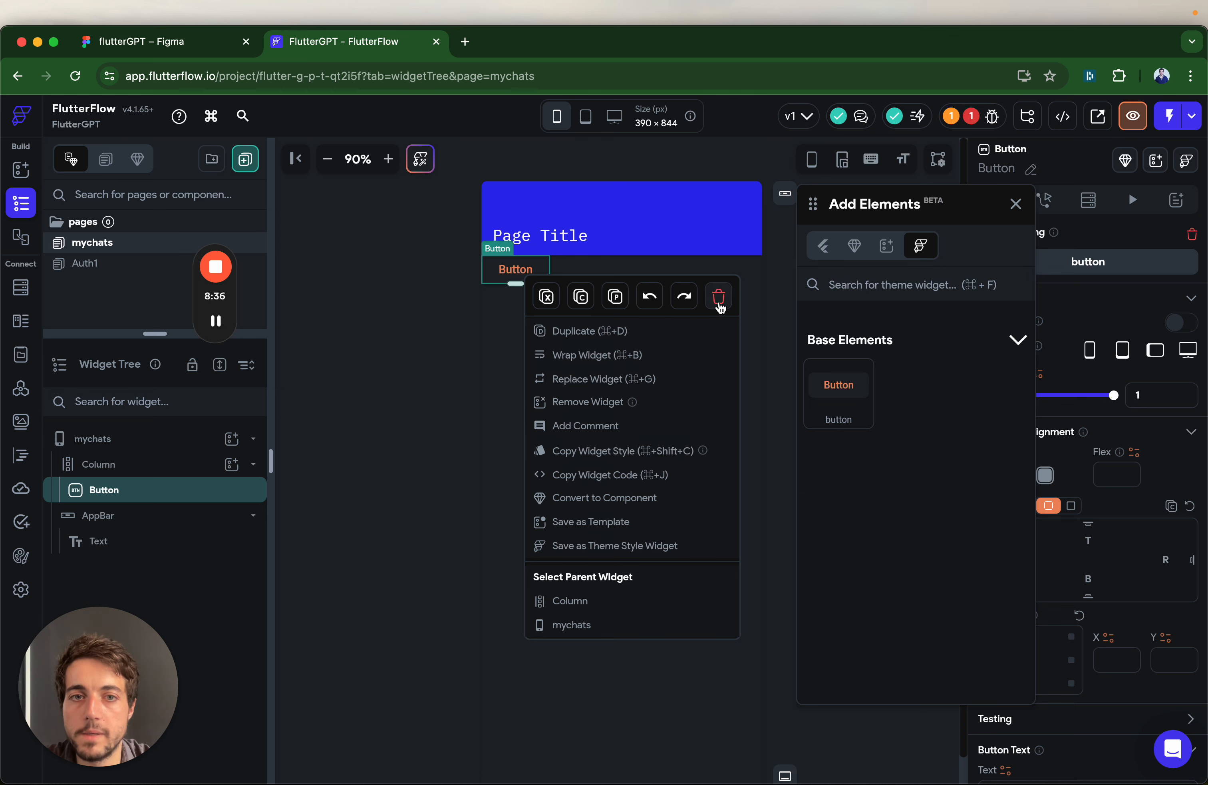
click(719, 296)
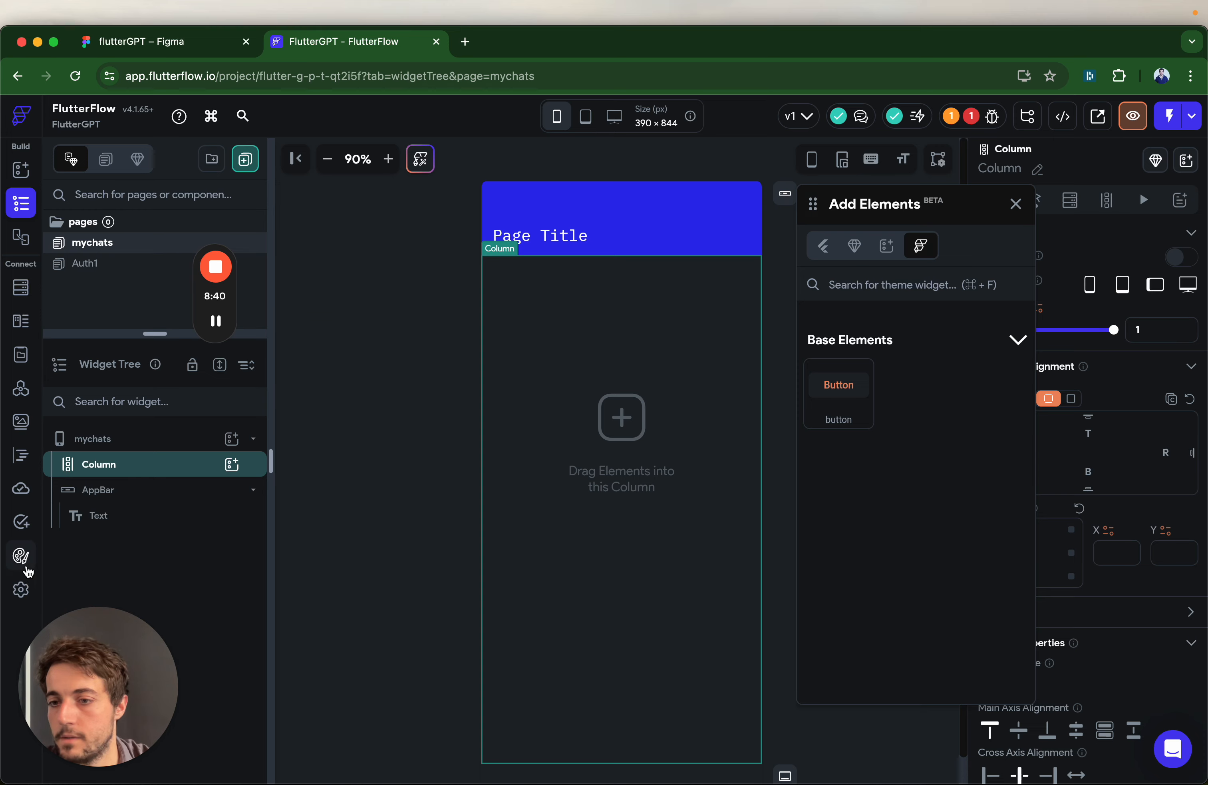
Review the theme's colors, typography styles, custom fonts and icons sections, design system options and theme widgets in the theme settings.
click(21, 555)
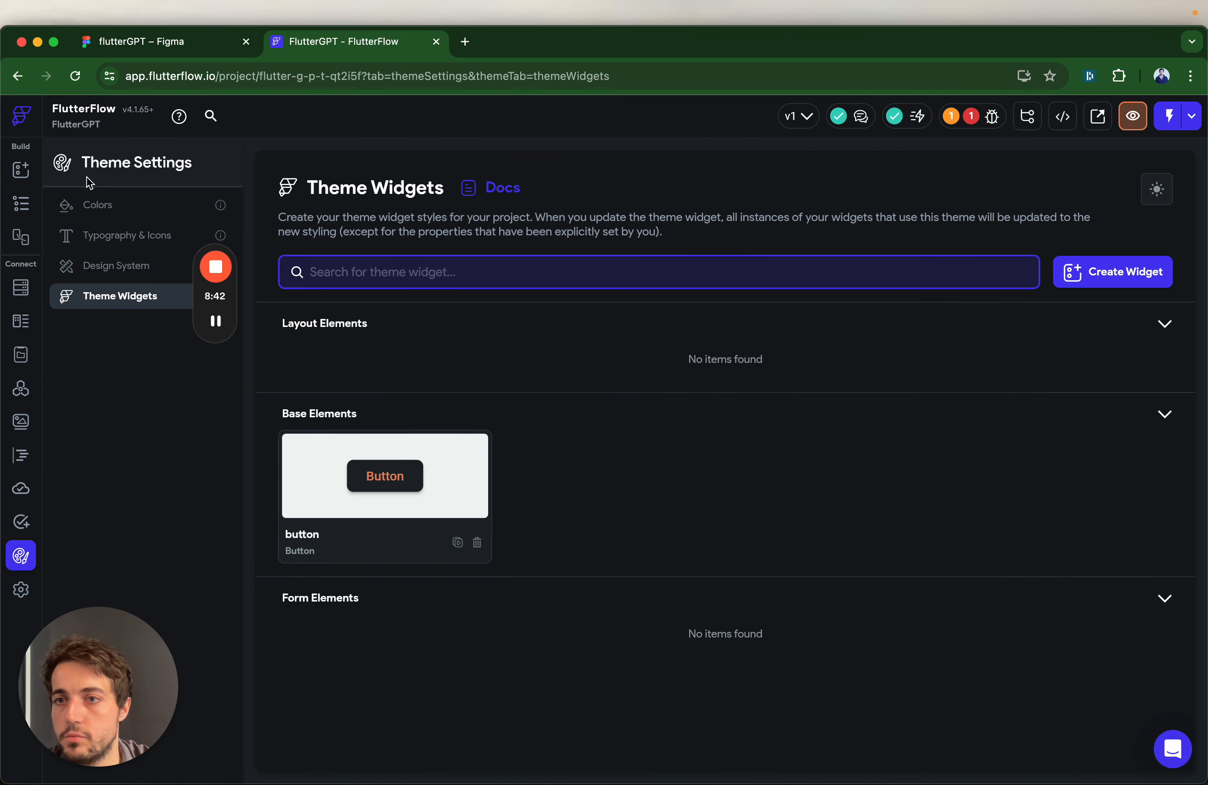
click(95, 204)
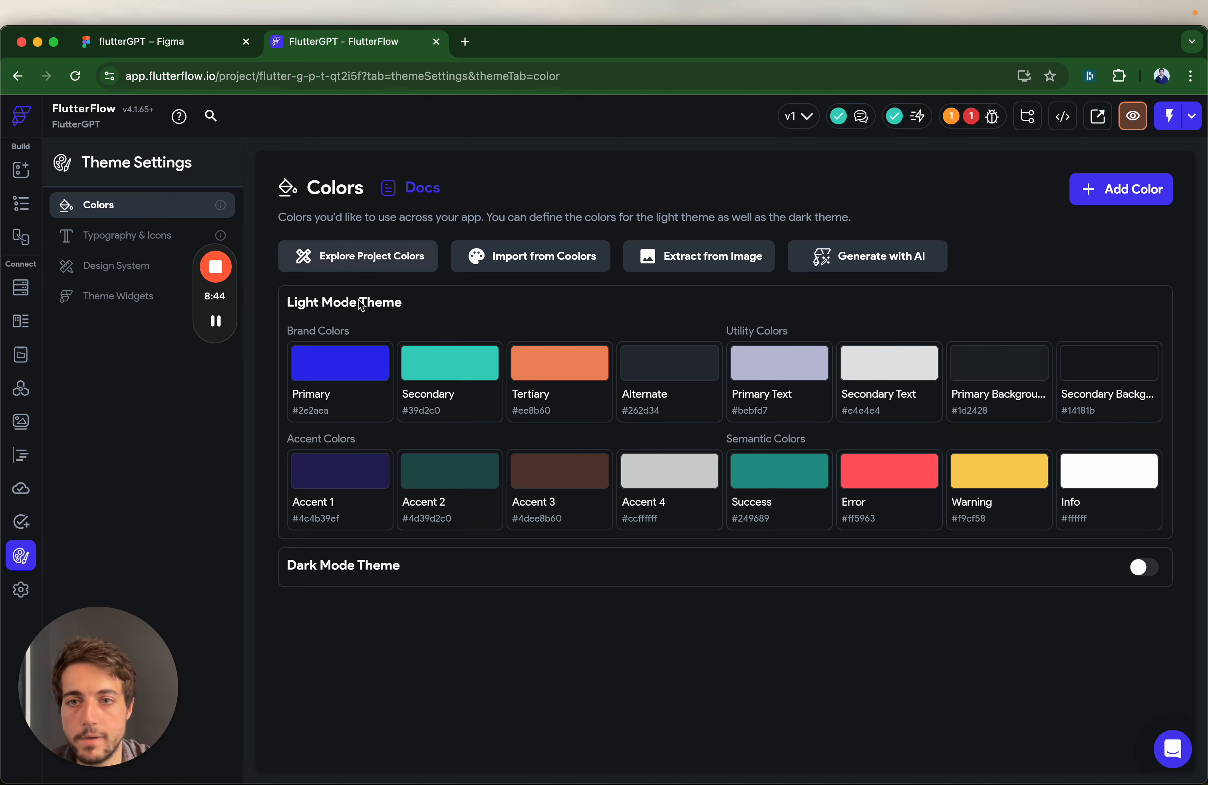
click(117, 235)
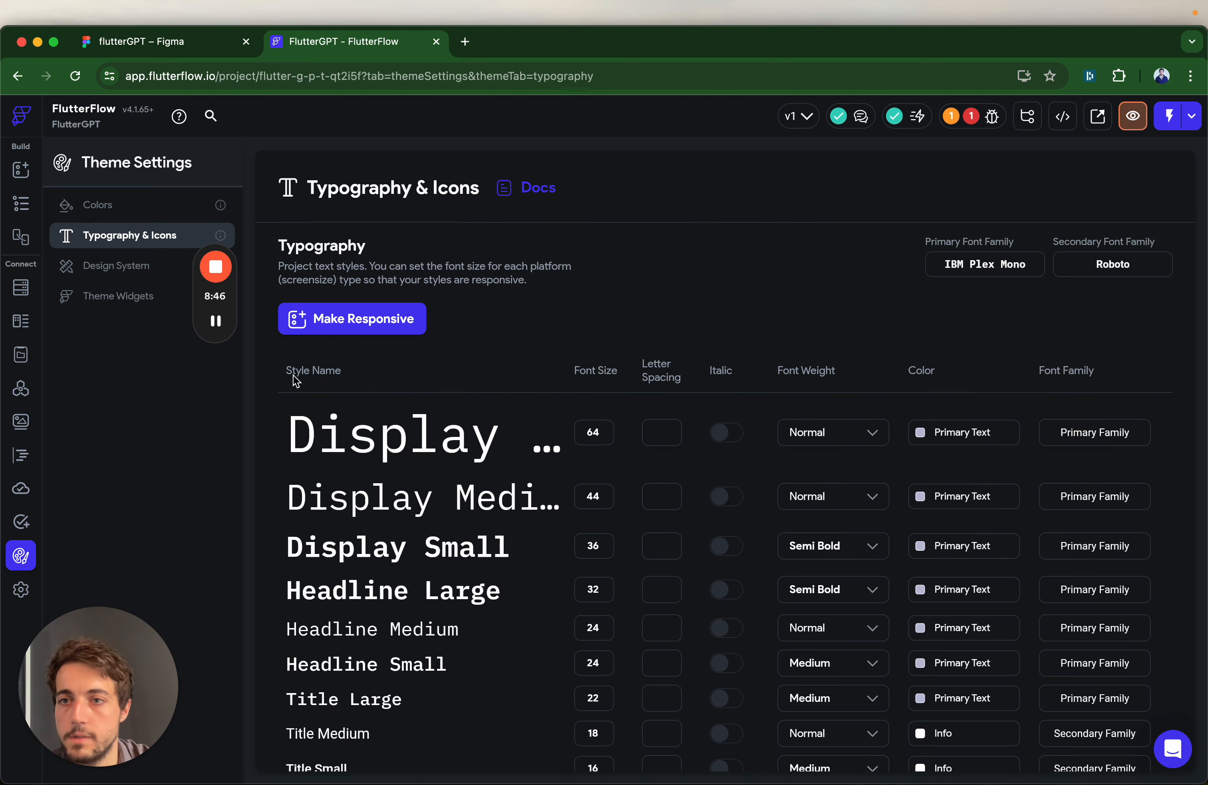
scroll(705, 461, down, 10)
scroll(704, 461, up, 6)
scroll(705, 464, down, 6)
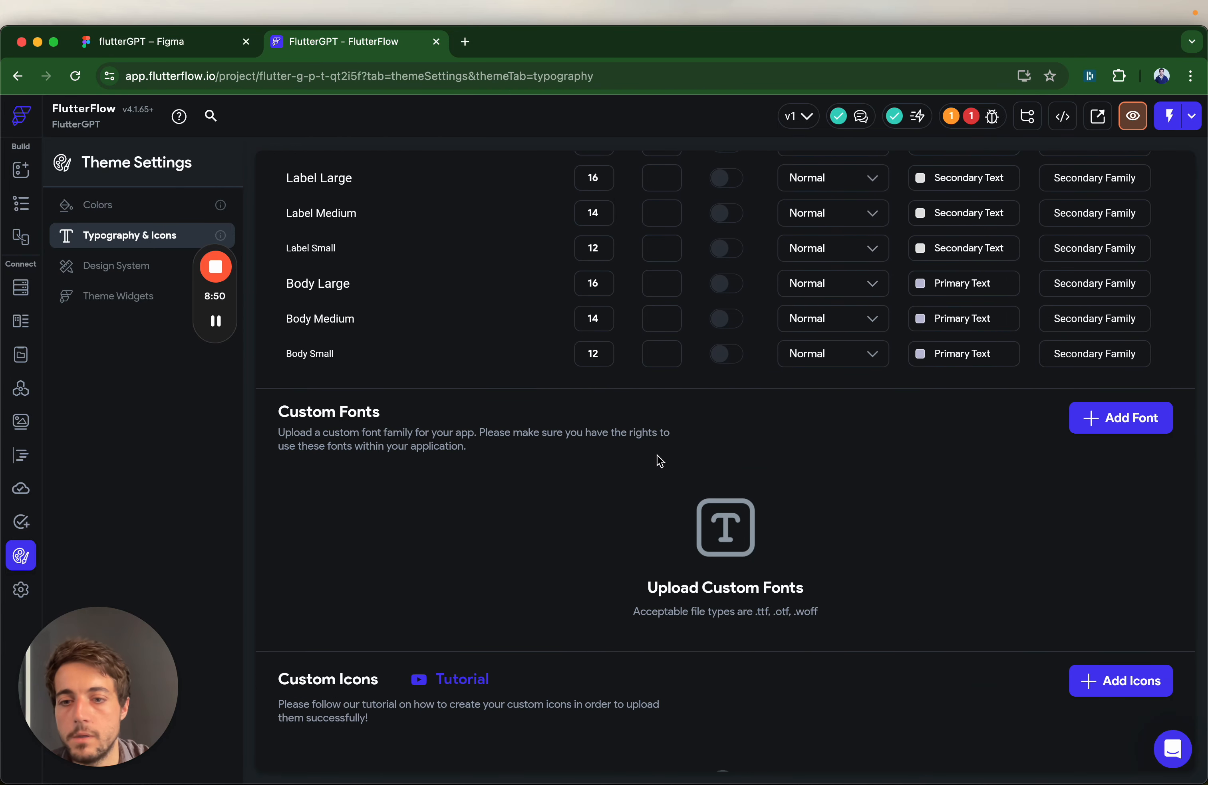
scroll(664, 444, up, 8)
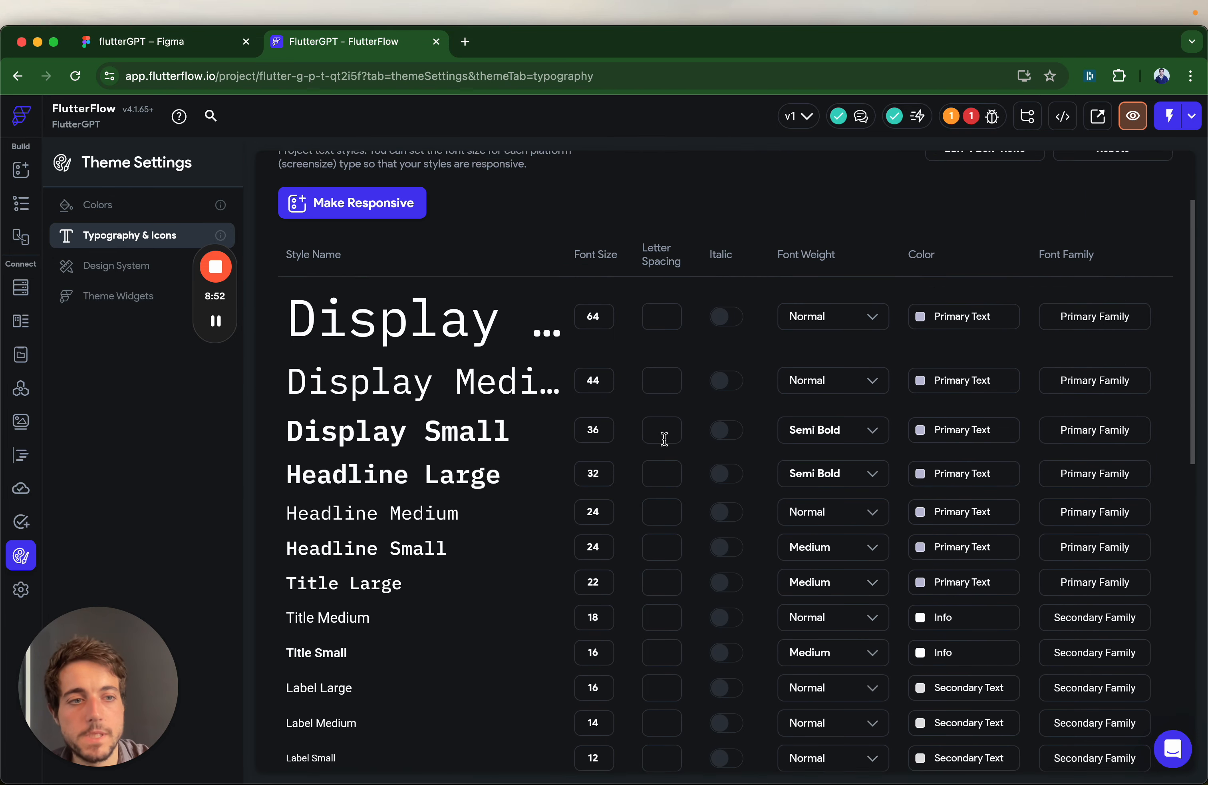
scroll(665, 443, down, 6)
scroll(672, 450, down, 3)
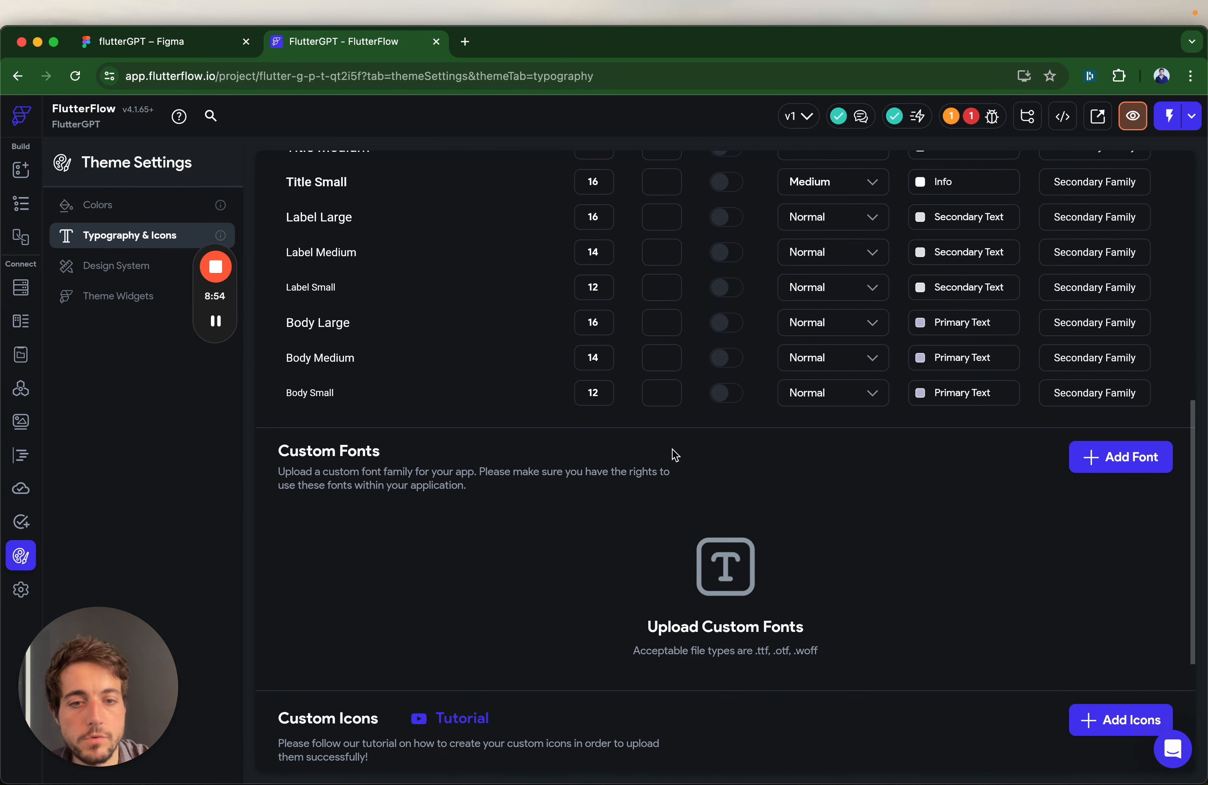
scroll(657, 560, down, 2)
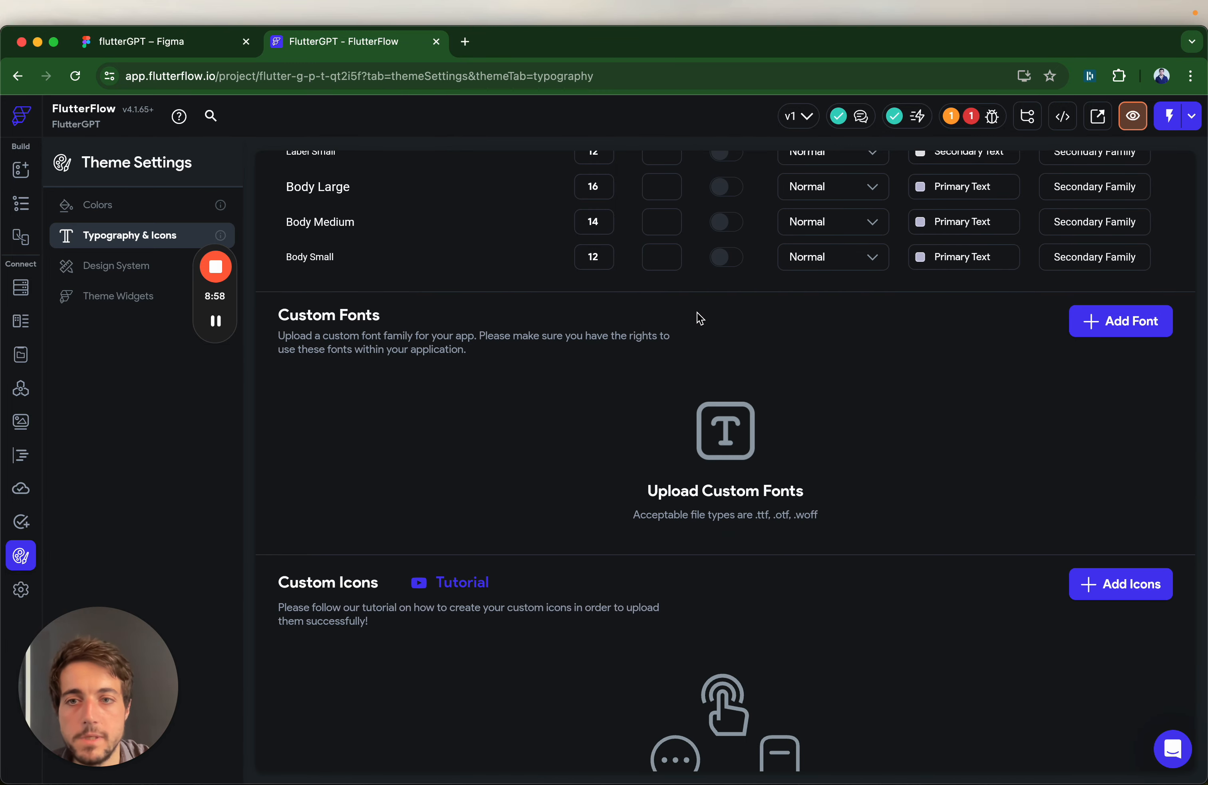
scroll(715, 528, up, 14)
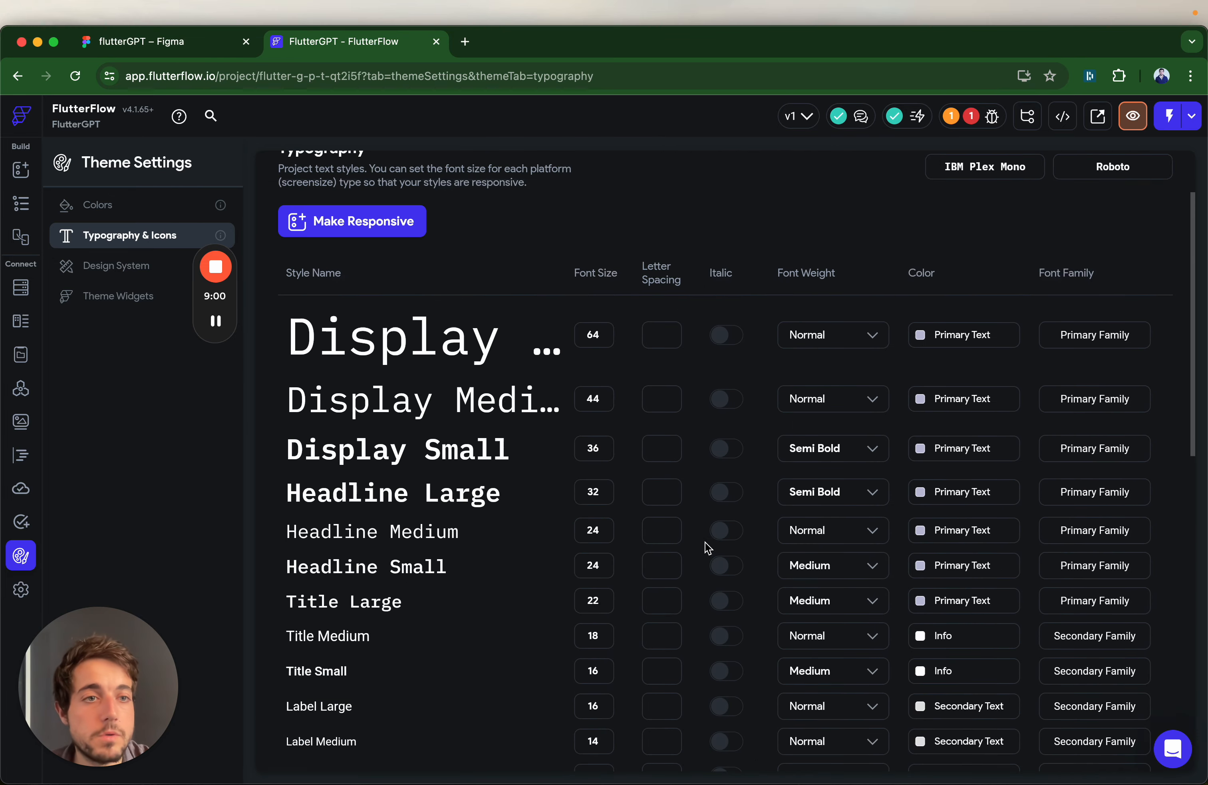
scroll(988, 318, down, 14)
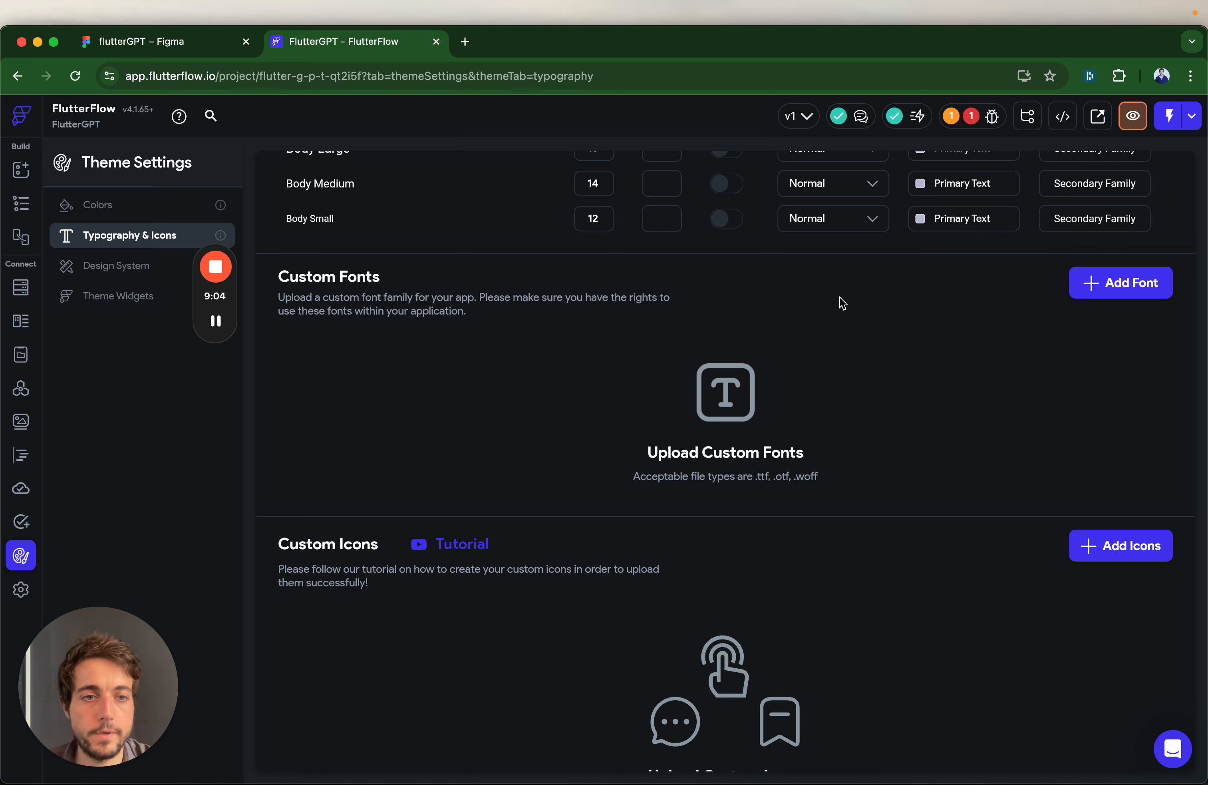
scroll(836, 310, down, 2)
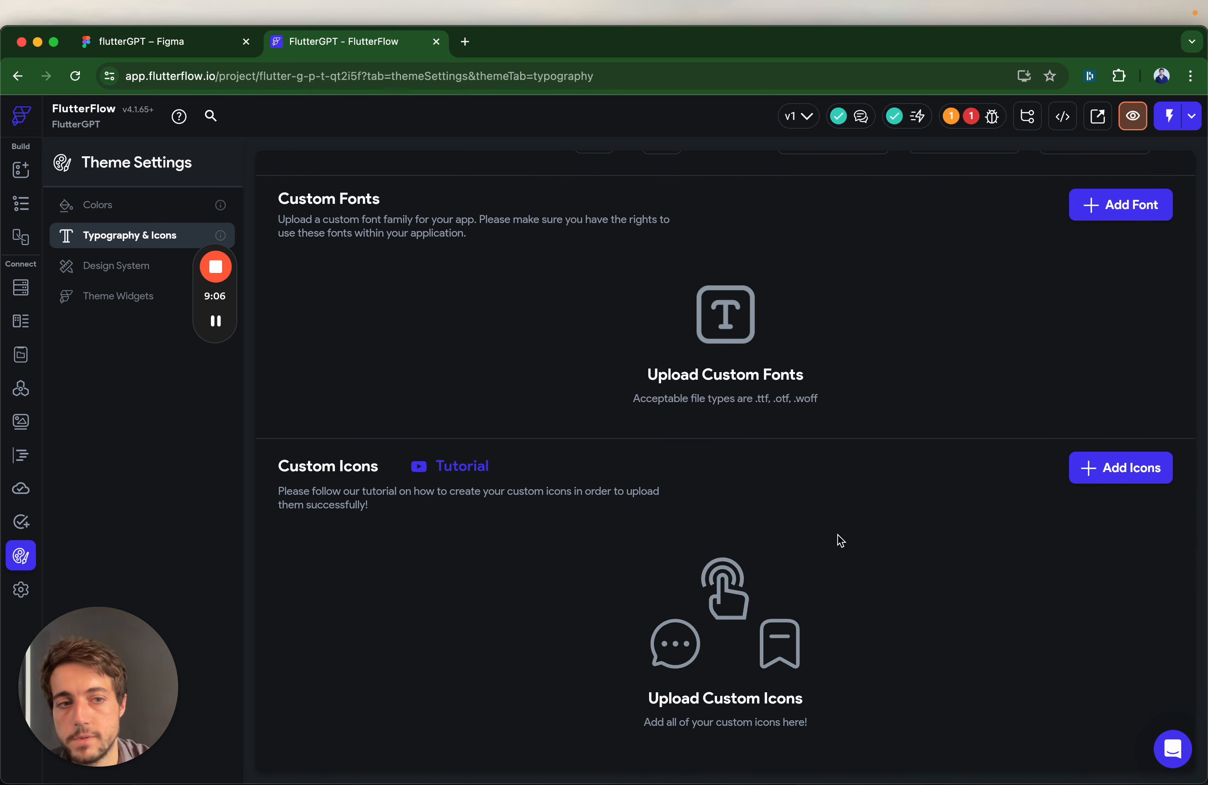
click(123, 268)
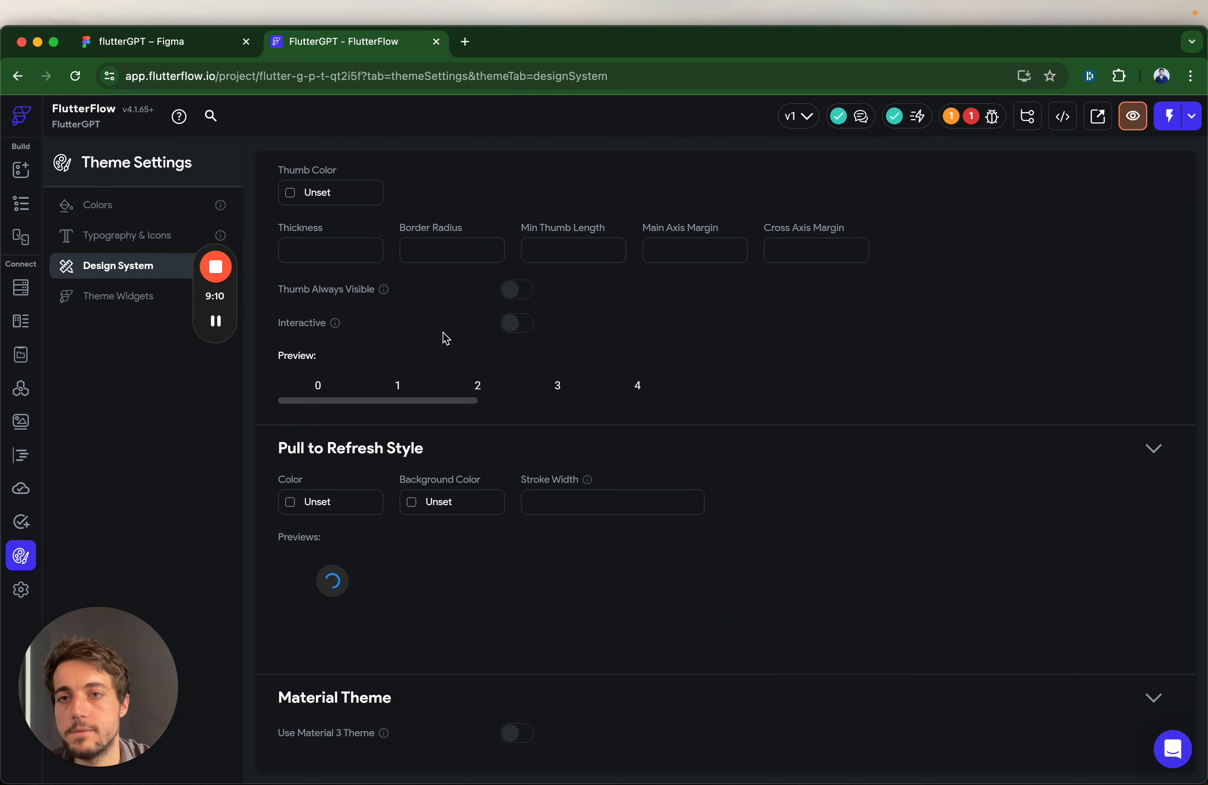
click(122, 296)
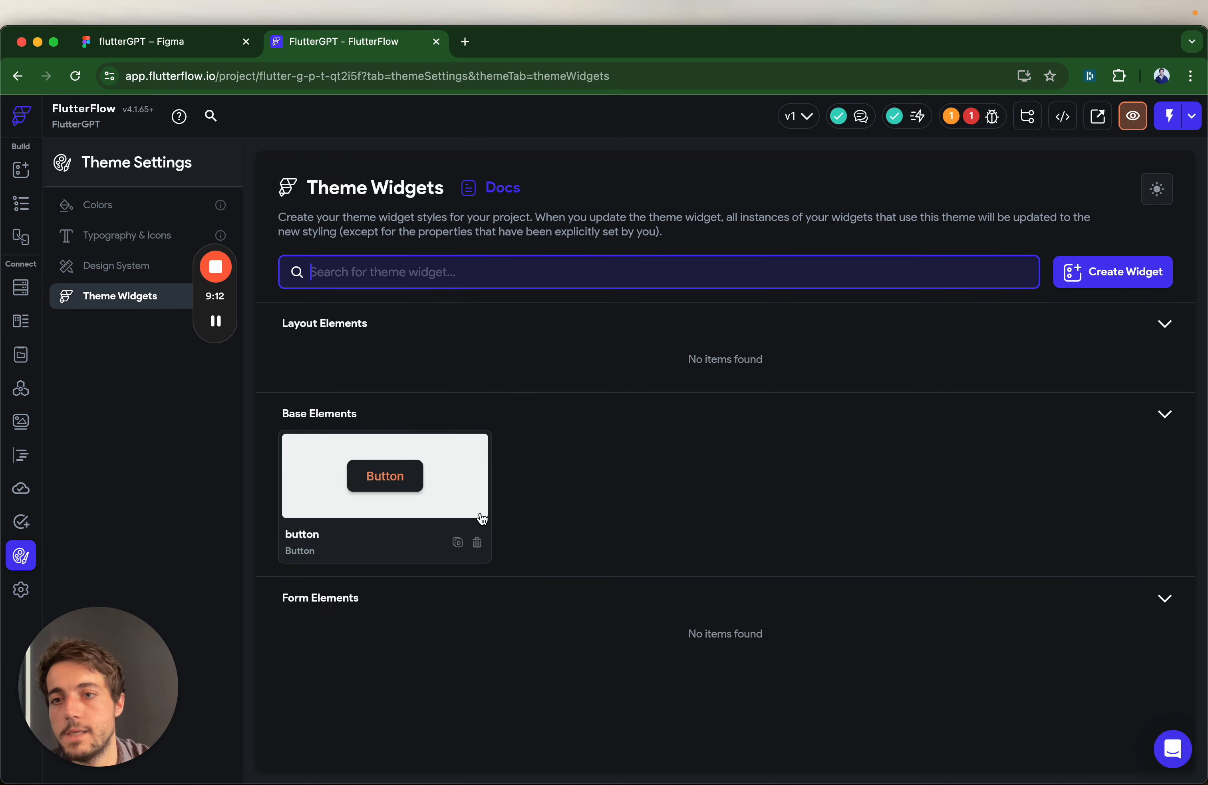